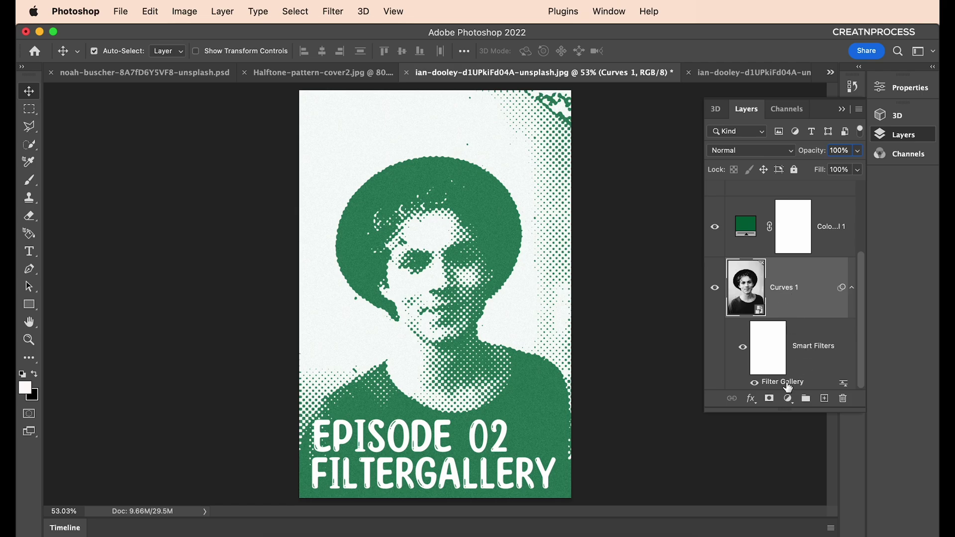
# Step: Examine the Reticulation, Grain, Halftone Pattern and Film Grain settings in the finished poster's Filter Gallery smart filter and inspect the halftone result
pyautogui.doubleClick(786, 384)
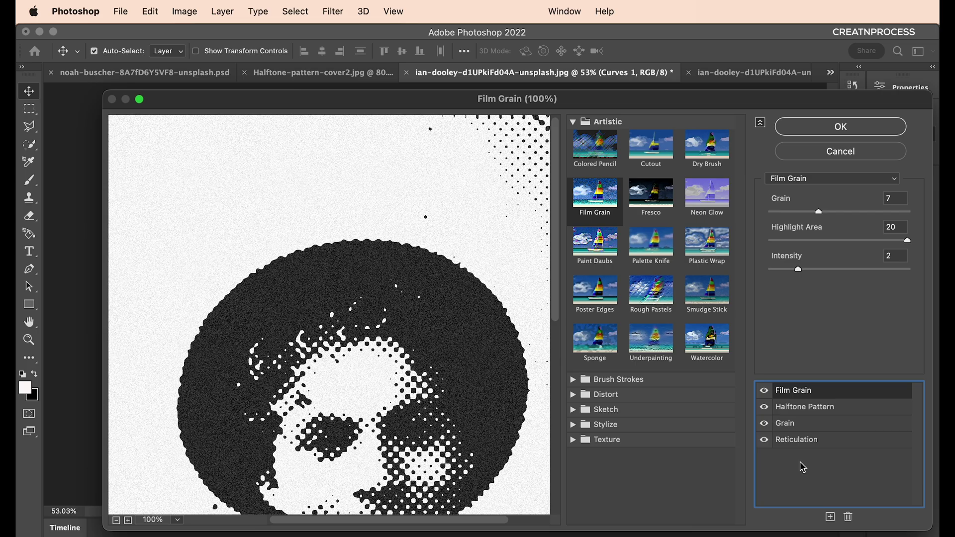
pyautogui.click(823, 442)
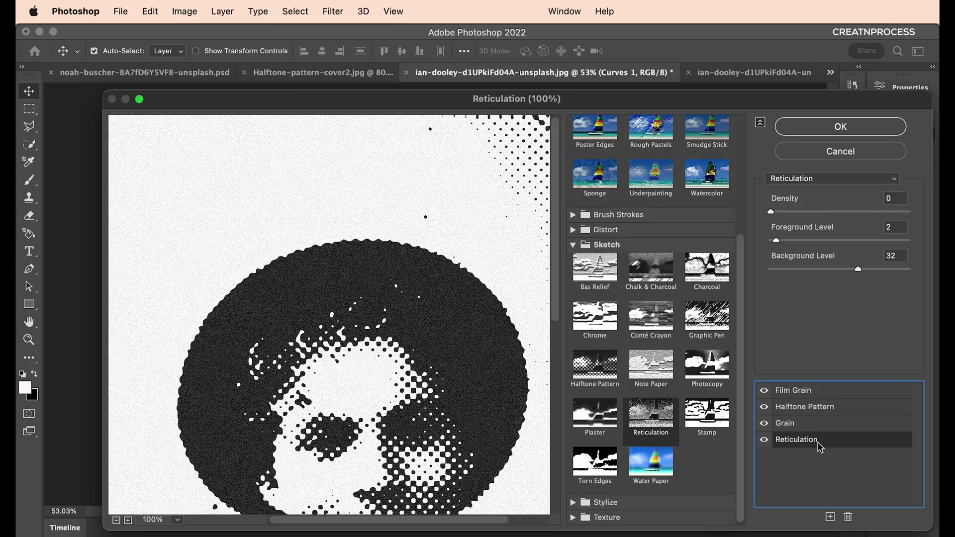
pyautogui.click(832, 424)
pyautogui.click(834, 406)
pyautogui.click(835, 392)
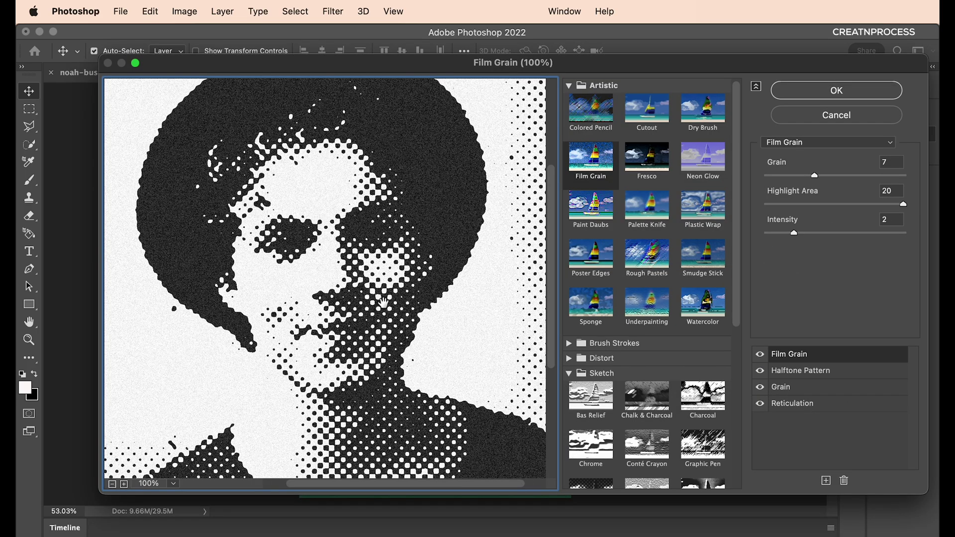
pyautogui.moveTo(385, 301); pyautogui.dragTo(404, 300)
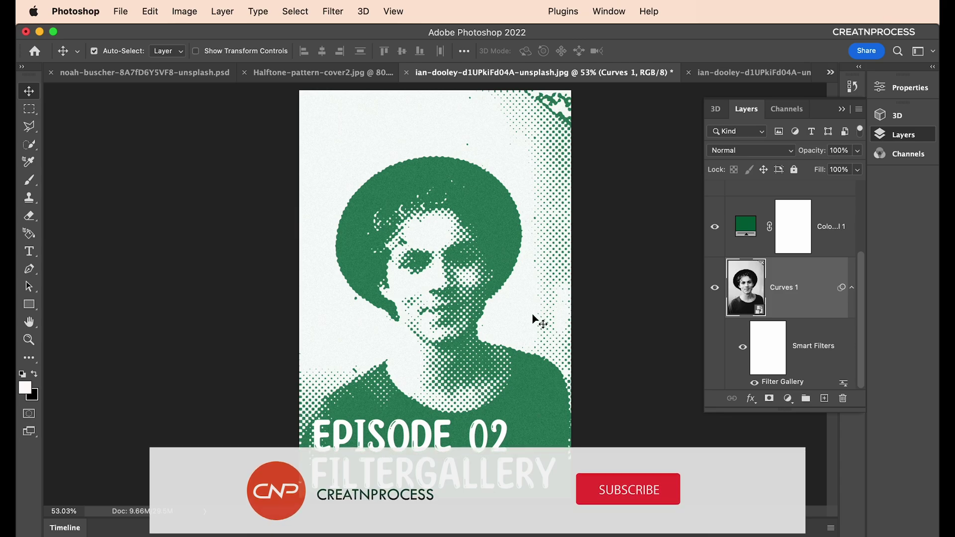
pyautogui.scroll(-3, 491, 324)
pyautogui.scroll(1, 493, 326)
pyautogui.scroll(2, 492, 325)
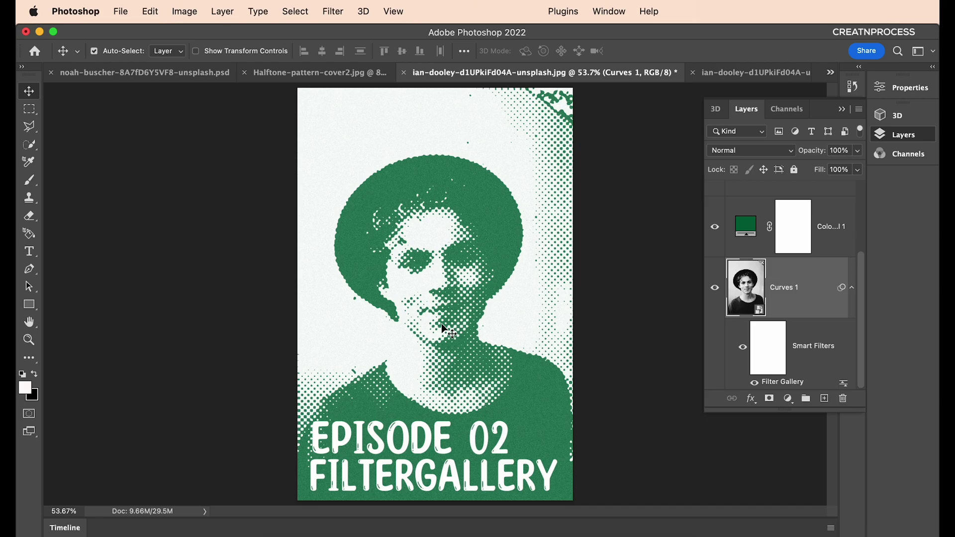
# Step: Switch to the original colour portrait document and resize the image proportionally to a width of 1500 pixels
pyautogui.click(720, 76)
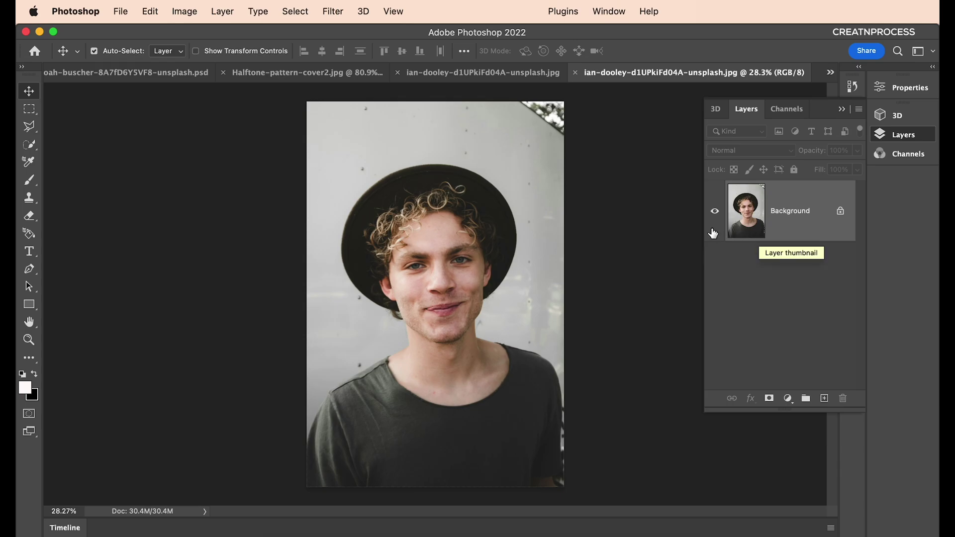
pyautogui.click(186, 11)
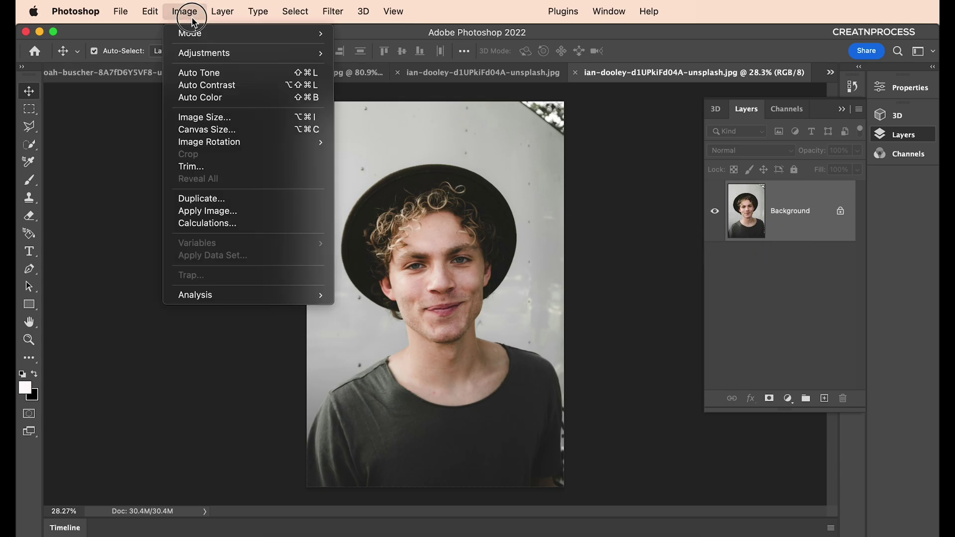
pyautogui.click(233, 120)
pyautogui.moveTo(715, 290); pyautogui.dragTo(615, 166)
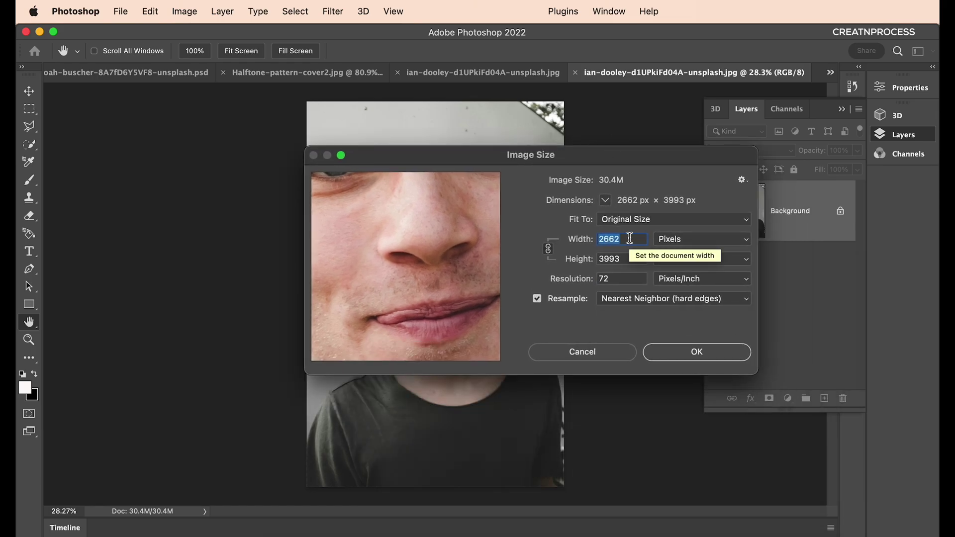
pyautogui.write('1500')
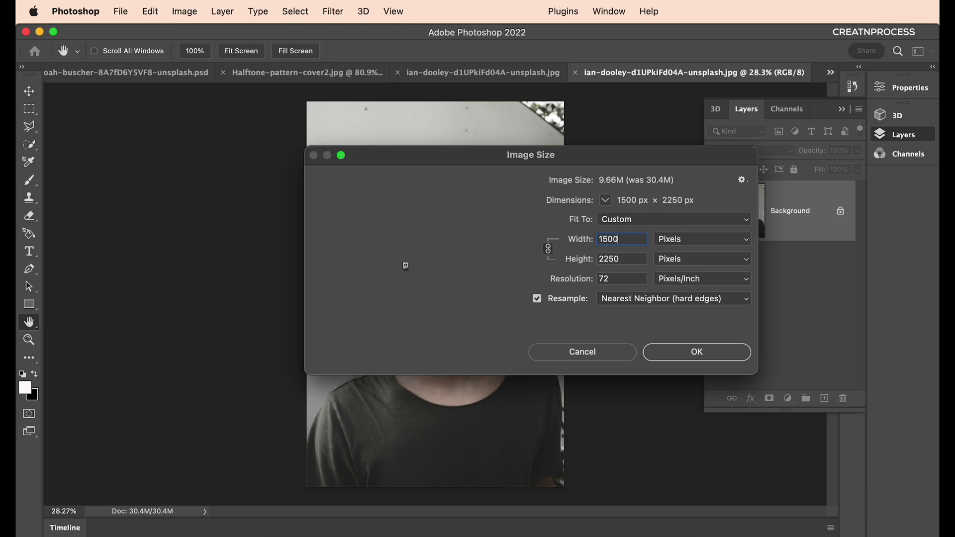
pyautogui.click(567, 278)
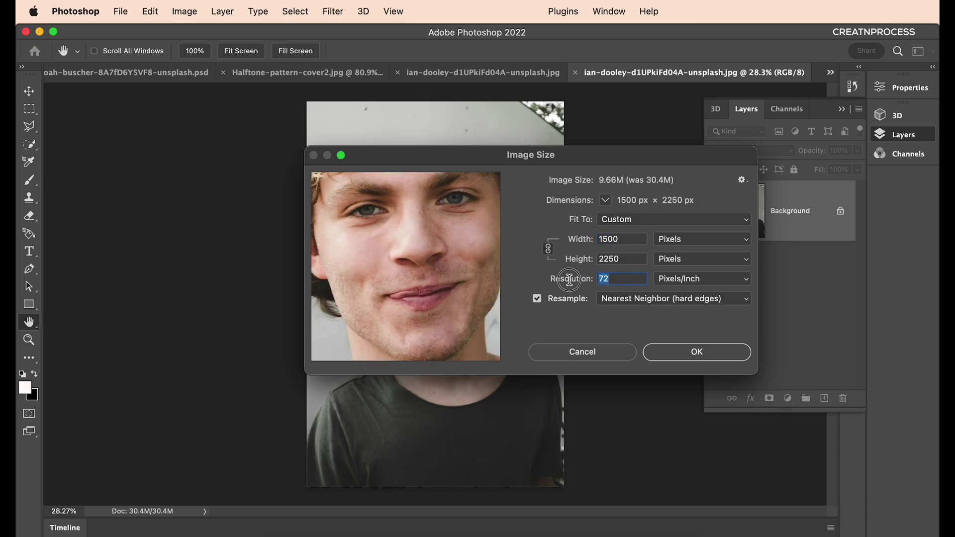
pyautogui.click(688, 351)
pyautogui.scroll(10, 468, 286)
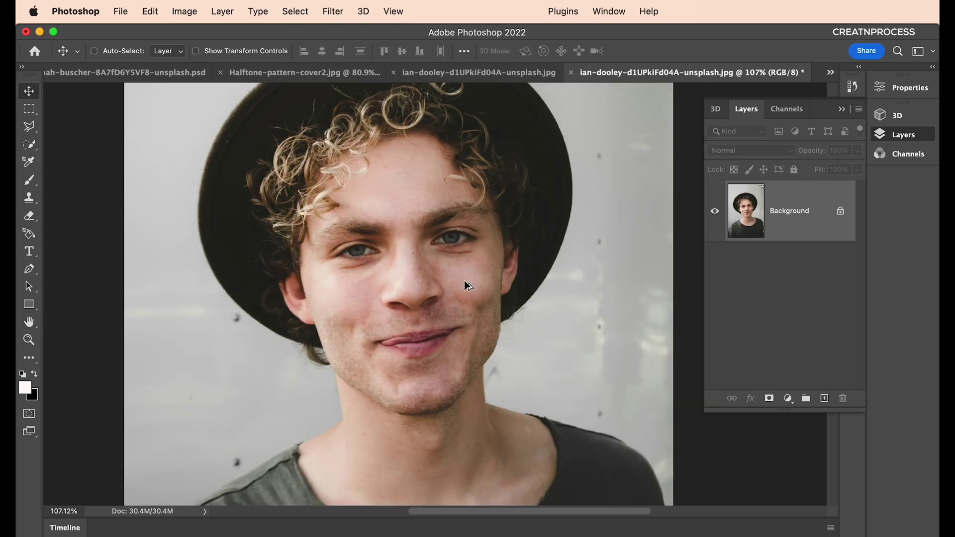
pyautogui.scroll(-6, 468, 286)
pyautogui.press('super')
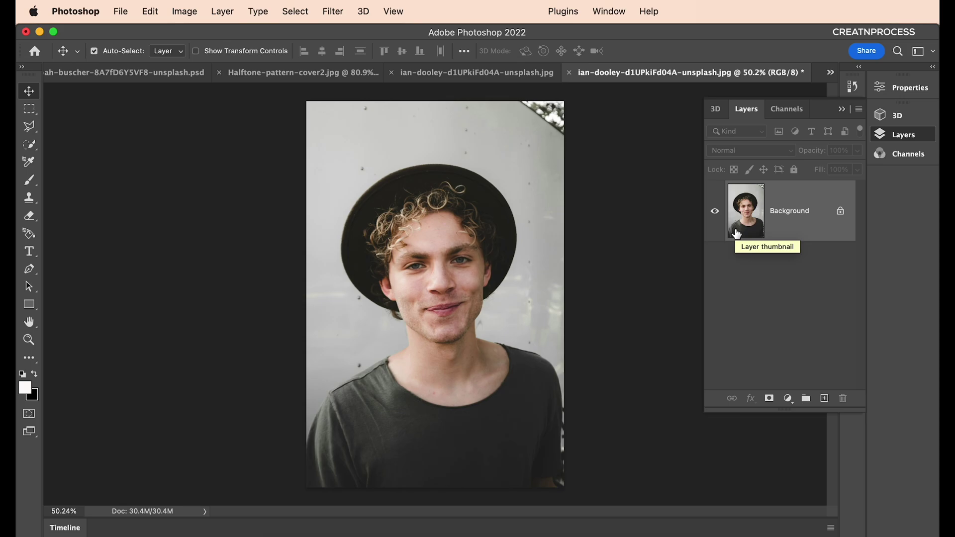
# Step: Add a Black & White adjustment layer with the default preset above the Background
pyautogui.click(789, 397)
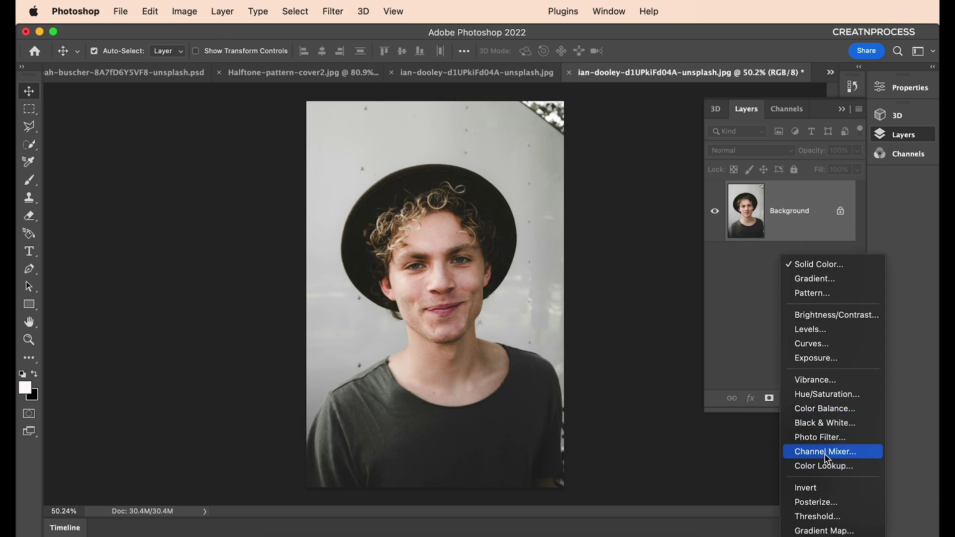
pyautogui.click(835, 424)
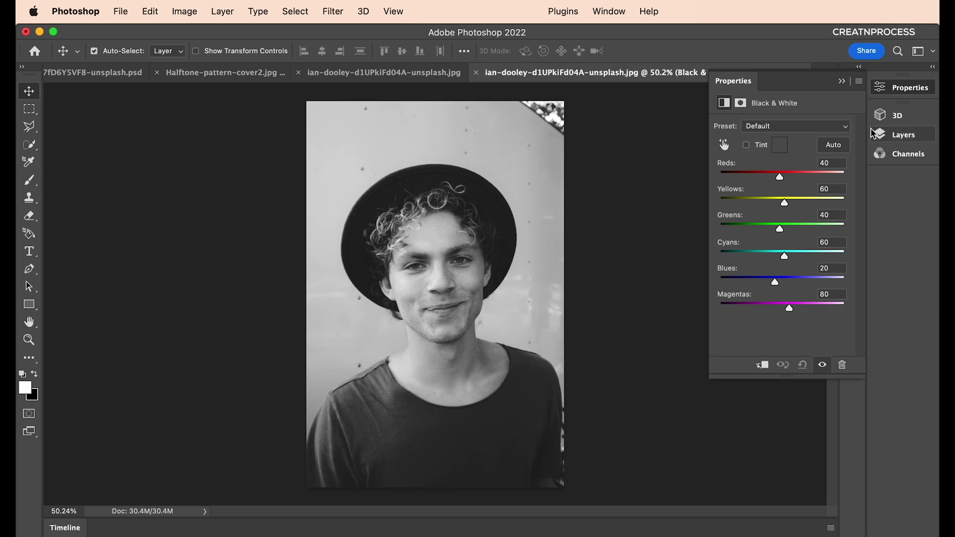
pyautogui.click(896, 134)
# Step: Add a Levels adjustment layer with the black input level at 48 and the white input level at 192
pyautogui.click(787, 398)
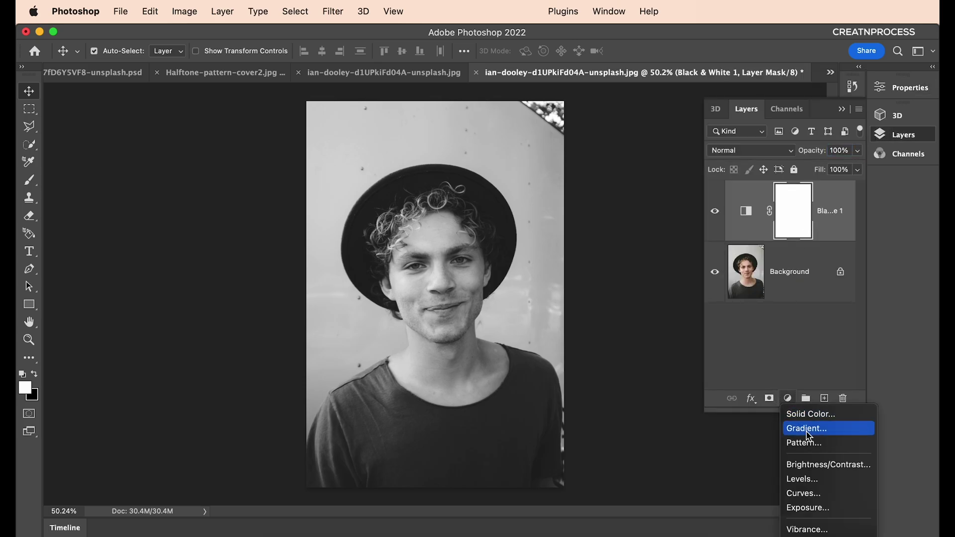
pyautogui.click(771, 296)
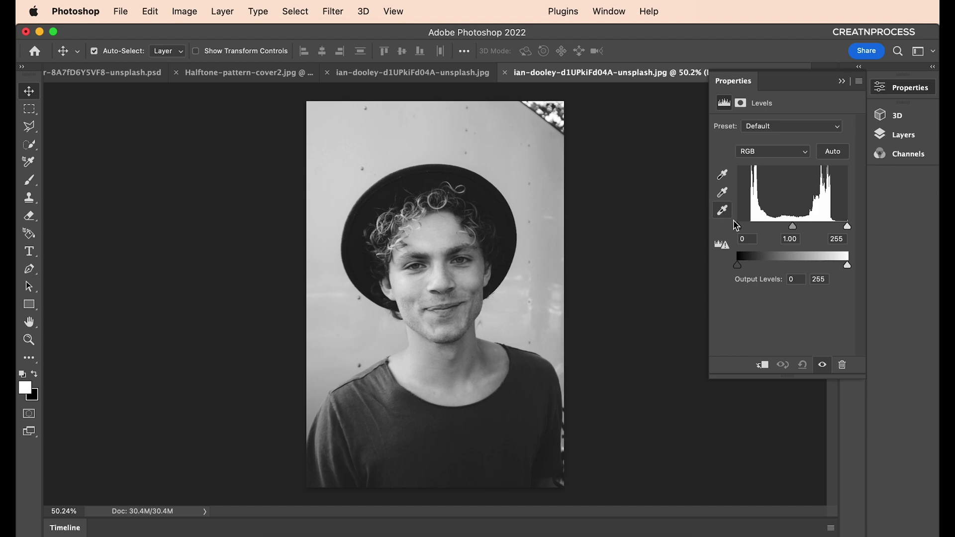
pyautogui.moveTo(737, 226); pyautogui.dragTo(760, 229)
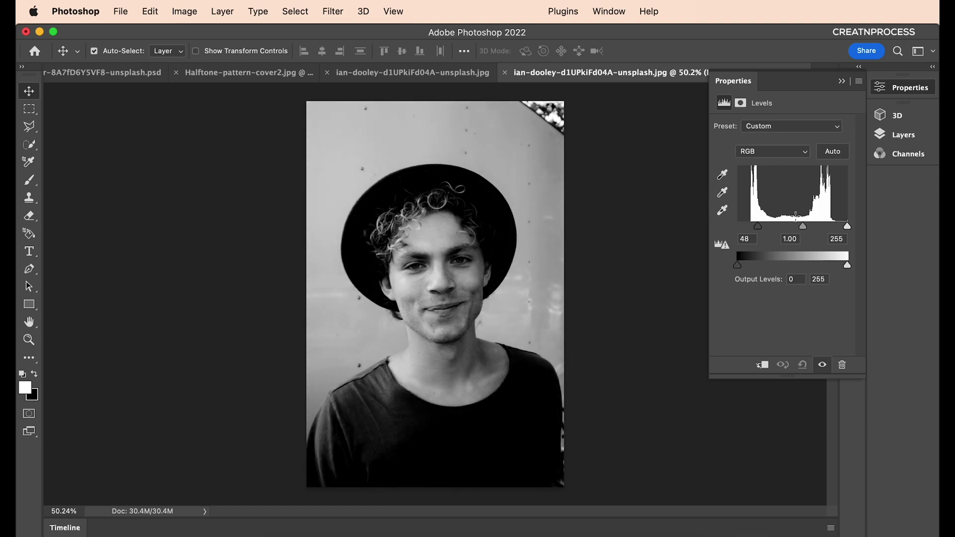
pyautogui.moveTo(849, 229); pyautogui.dragTo(821, 230)
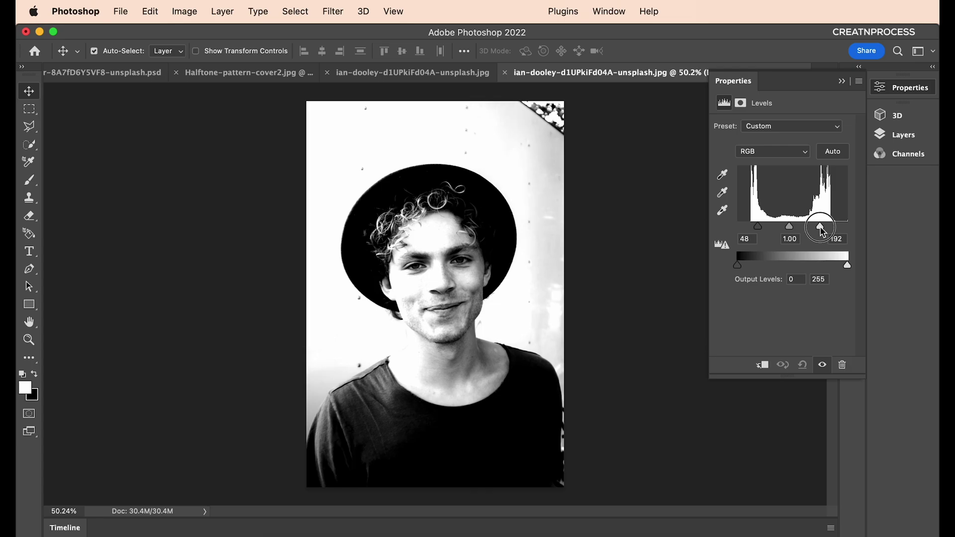
# Step: Merge the Levels, Black & White and Background layers into one and convert the merged layer to a Smart Object
pyautogui.click(897, 134)
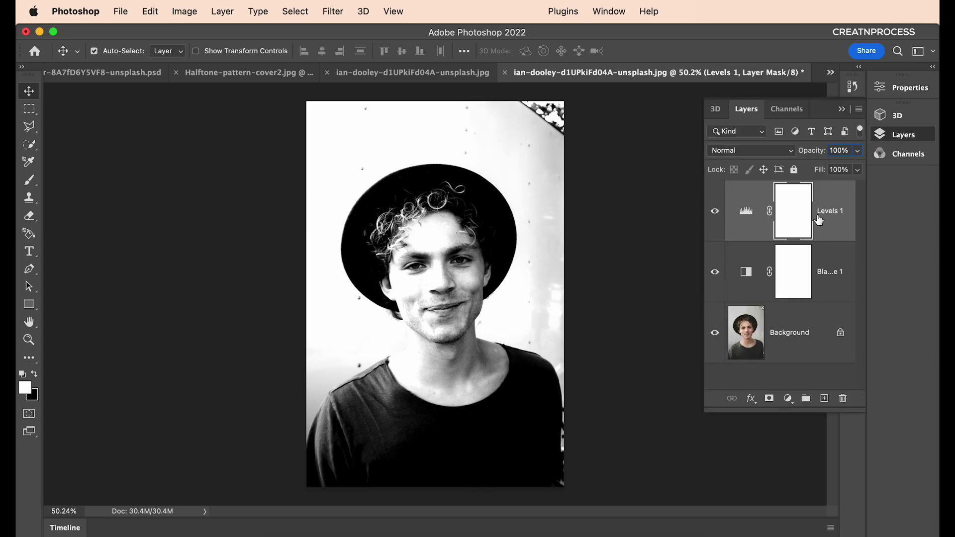
pyautogui.click(810, 319)
pyautogui.rightClick(808, 321)
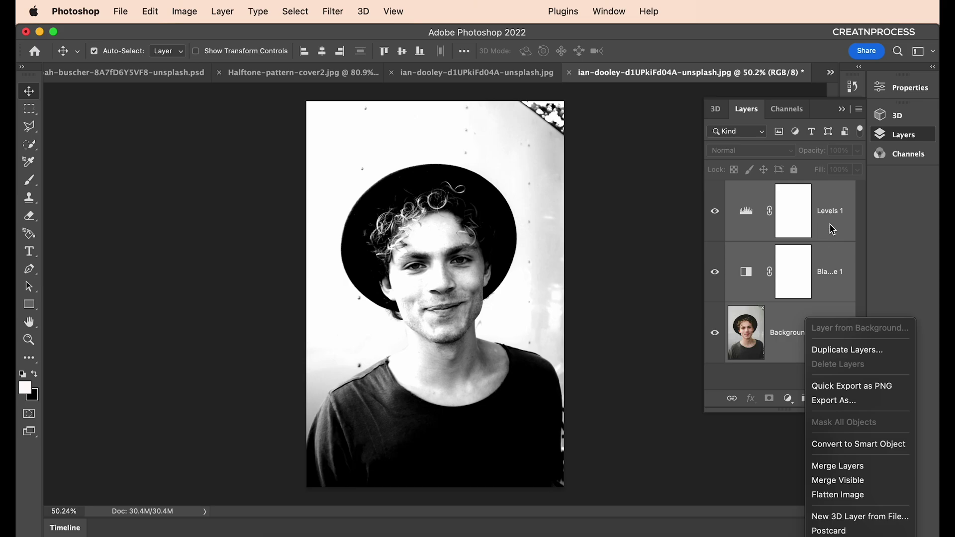
pyautogui.rightClick(833, 239)
pyautogui.scroll(-10, 721, 363)
pyautogui.scroll(-1, 721, 410)
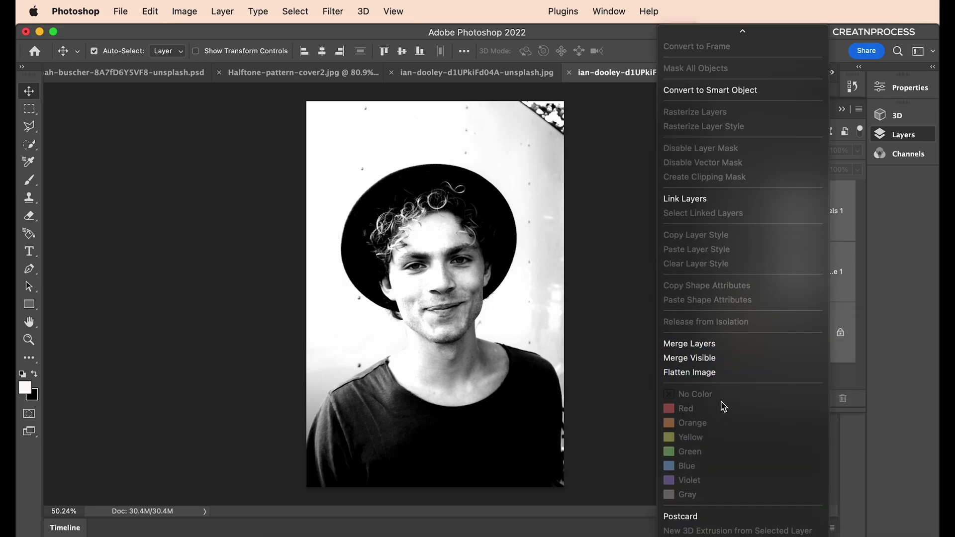
pyautogui.click(706, 344)
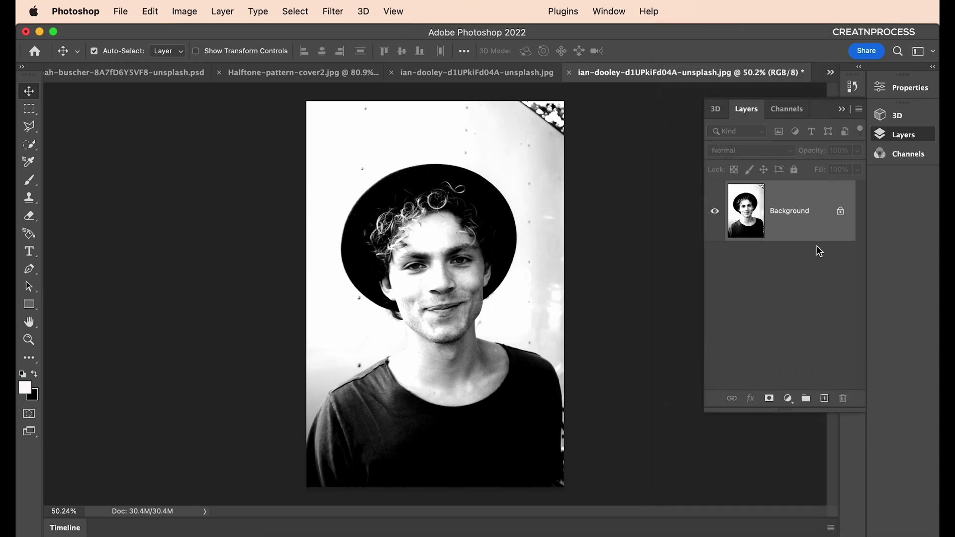
pyautogui.rightClick(828, 231)
pyautogui.click(786, 347)
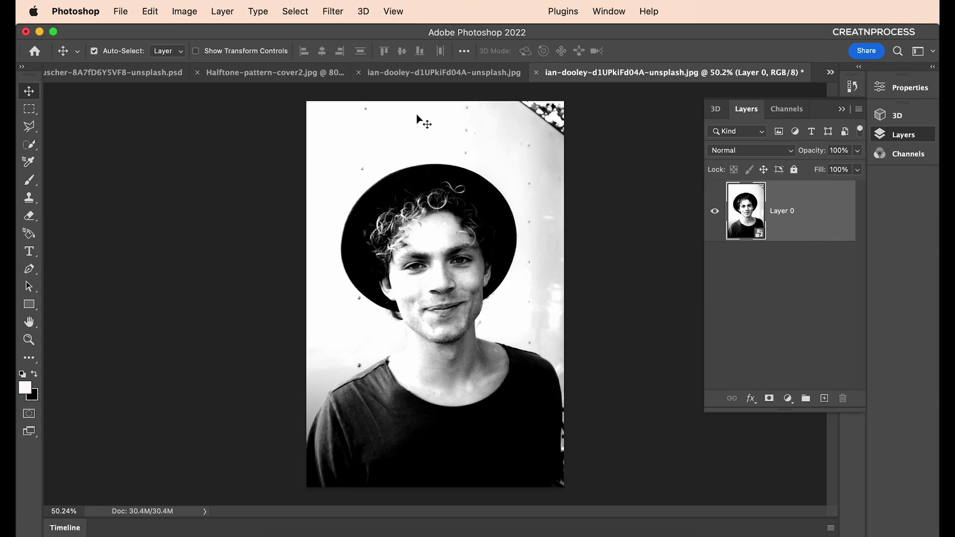
# Step: Open the Filter Gallery for the portrait layer and delete the Film Grain, Halftone Pattern and Grain effects, keeping only Reticulation
pyautogui.click(331, 12)
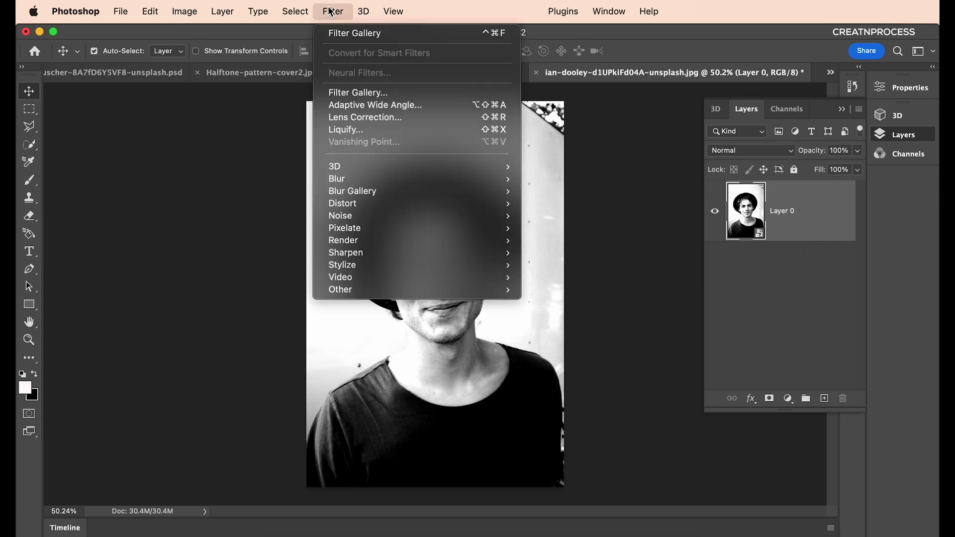
pyautogui.click(364, 93)
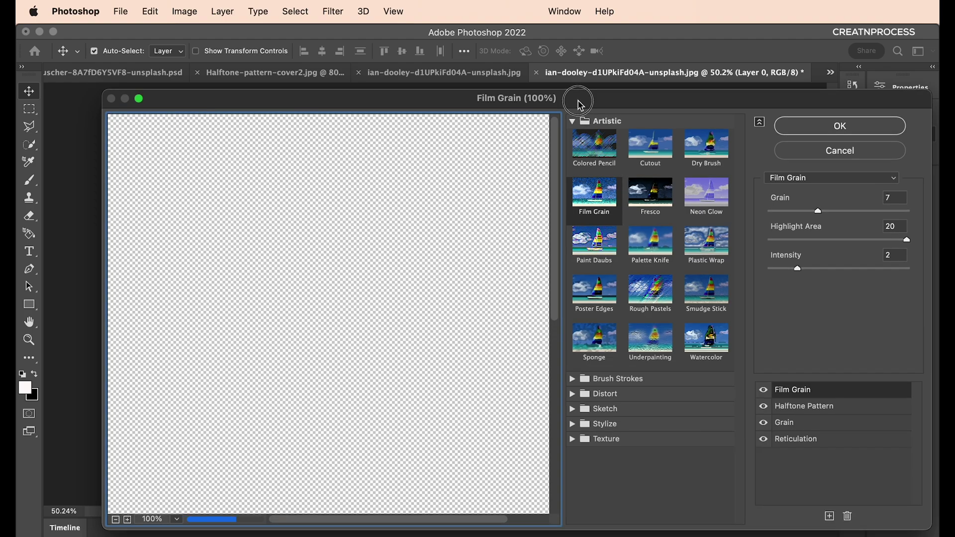
pyautogui.moveTo(575, 100); pyautogui.dragTo(520, 34)
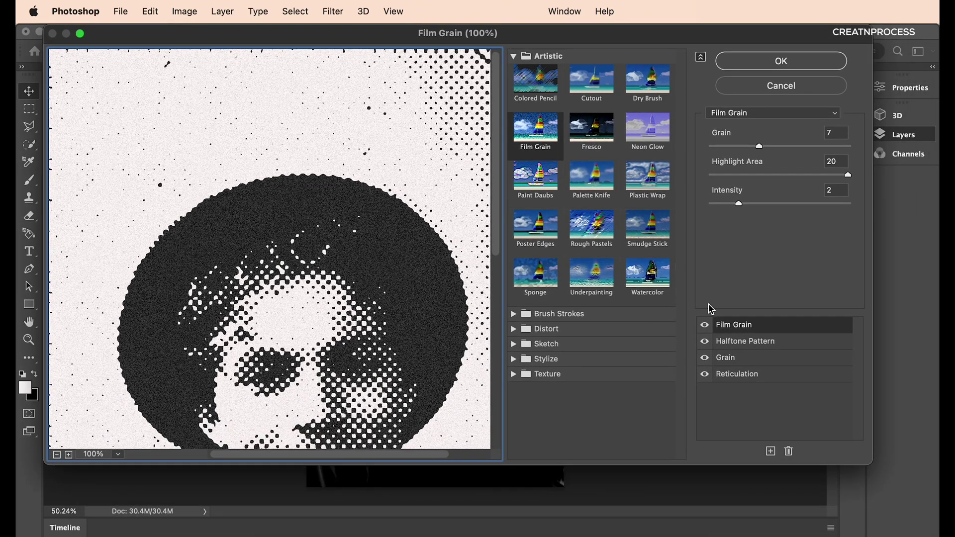
pyautogui.scroll(-5, 367, 294)
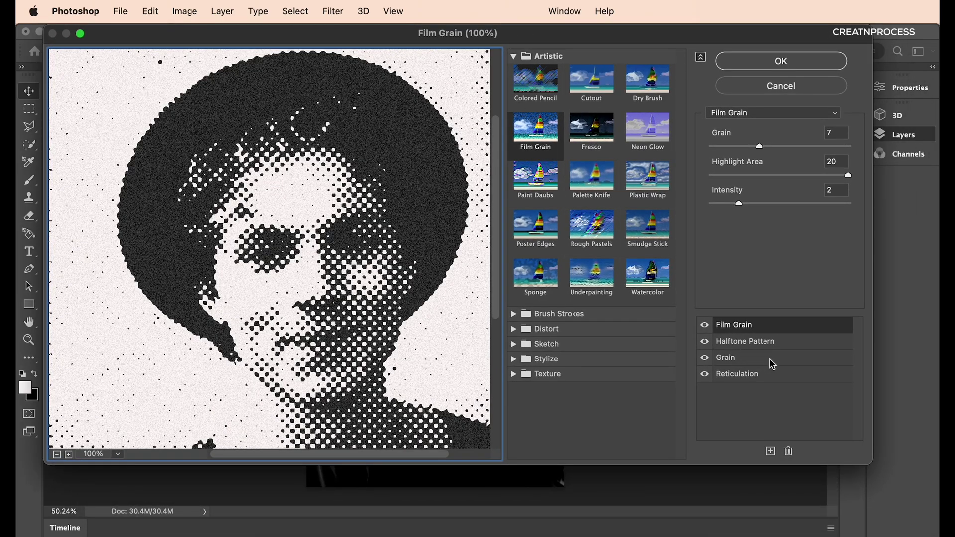
pyautogui.click(789, 452)
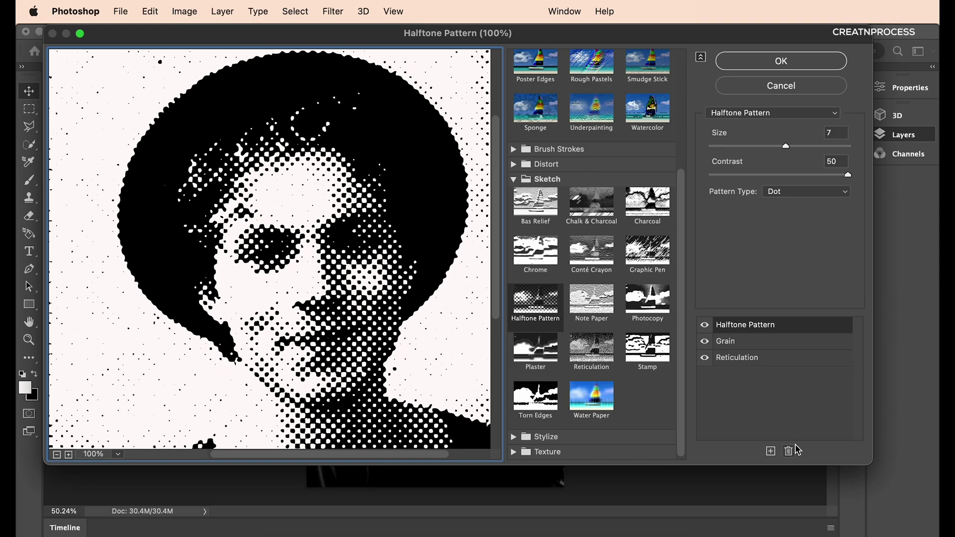
pyautogui.click(789, 451)
pyautogui.click(788, 451)
pyautogui.click(789, 453)
pyautogui.click(737, 349)
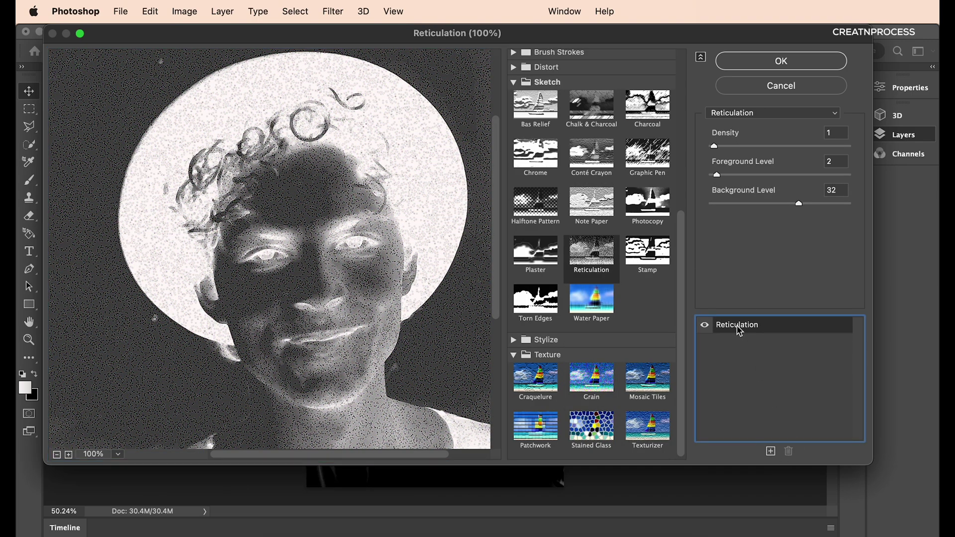
# Step: Apply Reticulation with density 1, foreground level 2 and background level 32, and remove that smart filter from the layer
pyautogui.click(608, 267)
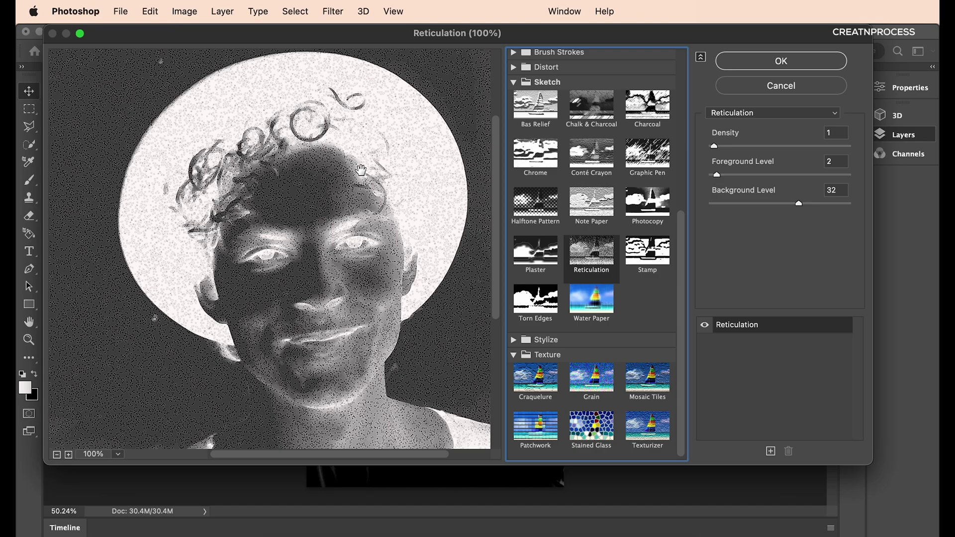
pyautogui.moveTo(338, 34); pyautogui.dragTo(390, 34)
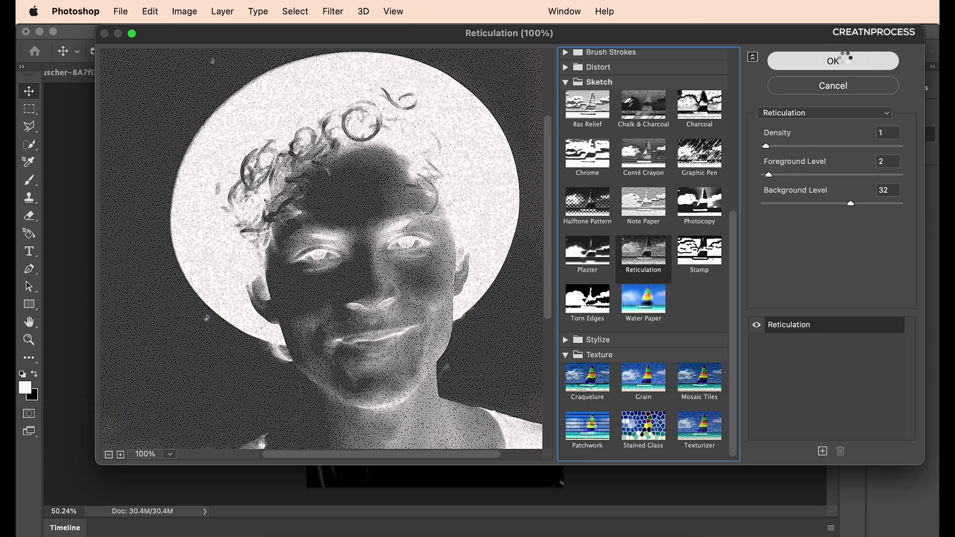
pyautogui.click(836, 60)
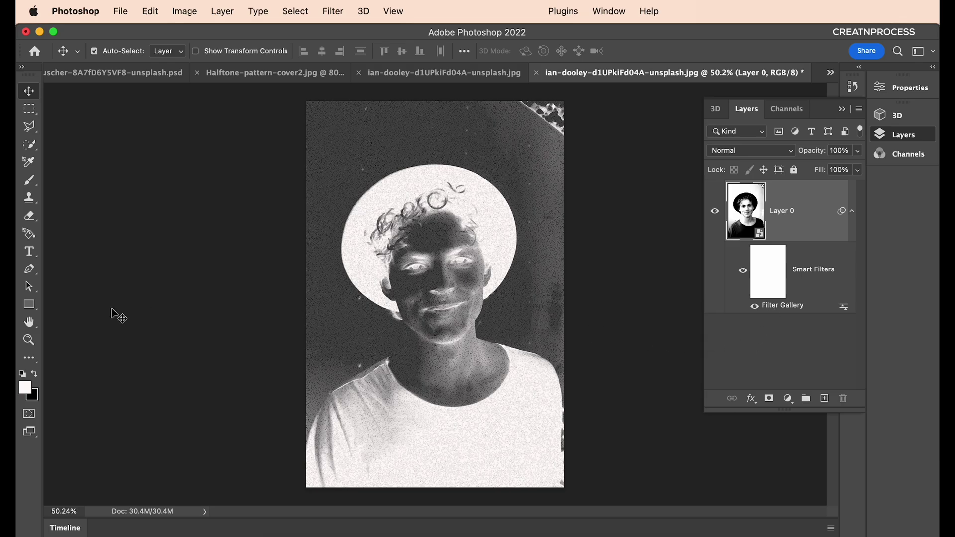
pyautogui.moveTo(782, 305); pyautogui.dragTo(842, 399)
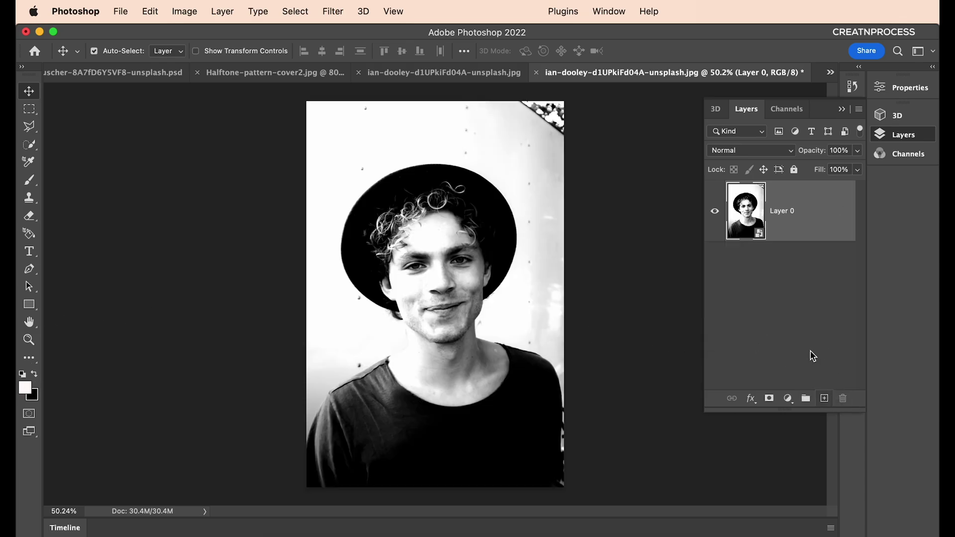
pyautogui.click(35, 376)
pyautogui.click(334, 11)
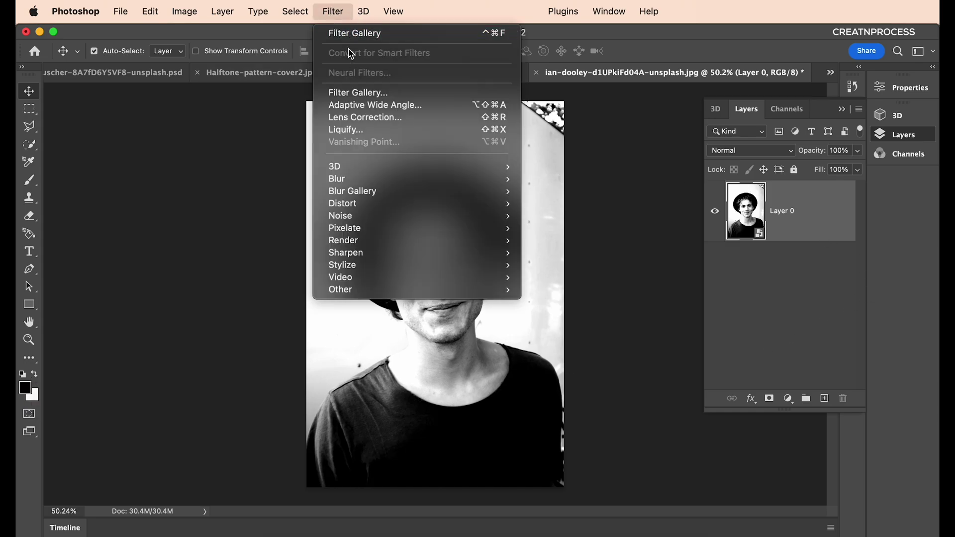
pyautogui.click(369, 93)
pyautogui.press('super+minus')
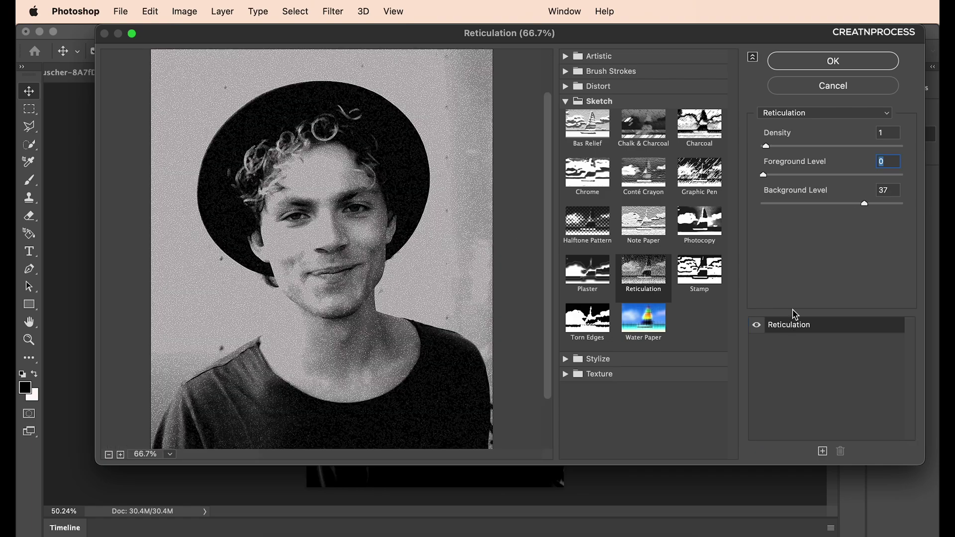
pyautogui.moveTo(804, 178); pyautogui.dragTo(879, 181)
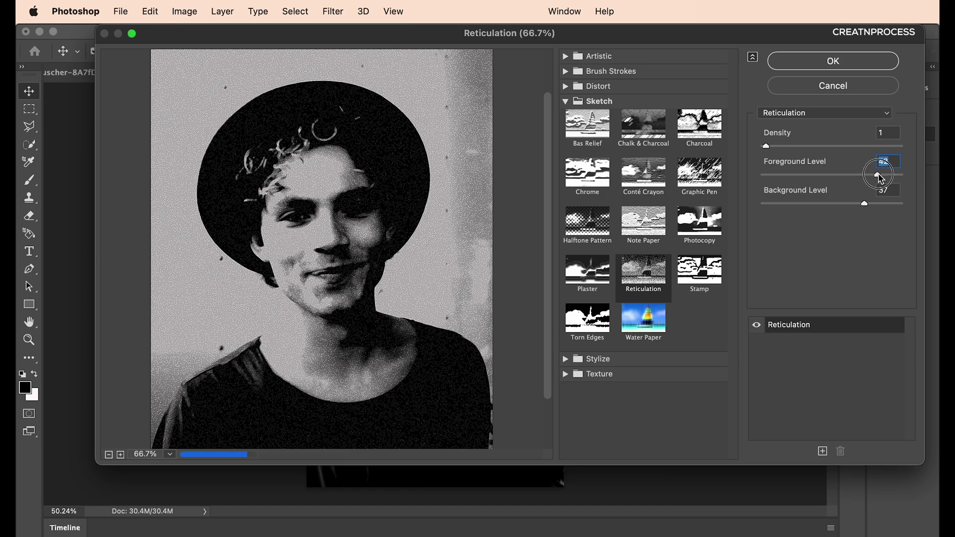
pyautogui.click(877, 90)
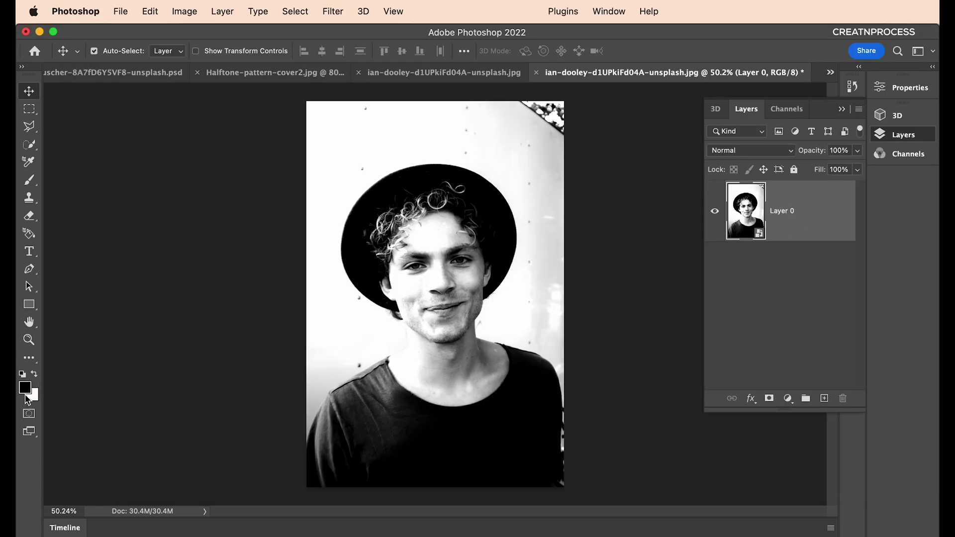
pyautogui.press('x')
# Step: Open the Filter Gallery with white as foreground colour and set Reticulation to density 1, foreground level 2 and background level 34
pyautogui.click(330, 12)
pyautogui.click(343, 91)
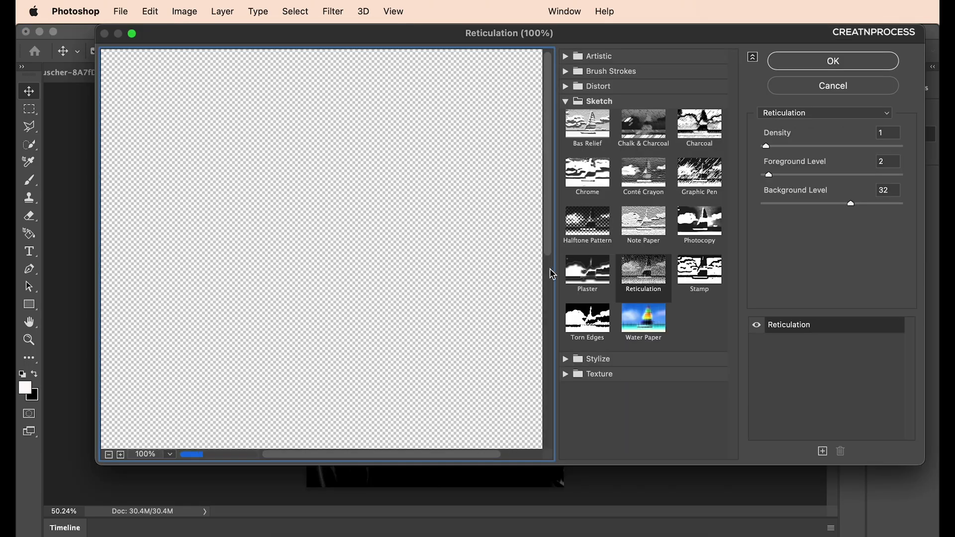
pyautogui.keyDown('alt'); pyautogui.click(372, 254); pyautogui.keyUp('alt')
pyautogui.keyDown('alt'); pyautogui.click(372, 254); pyautogui.keyUp('alt')
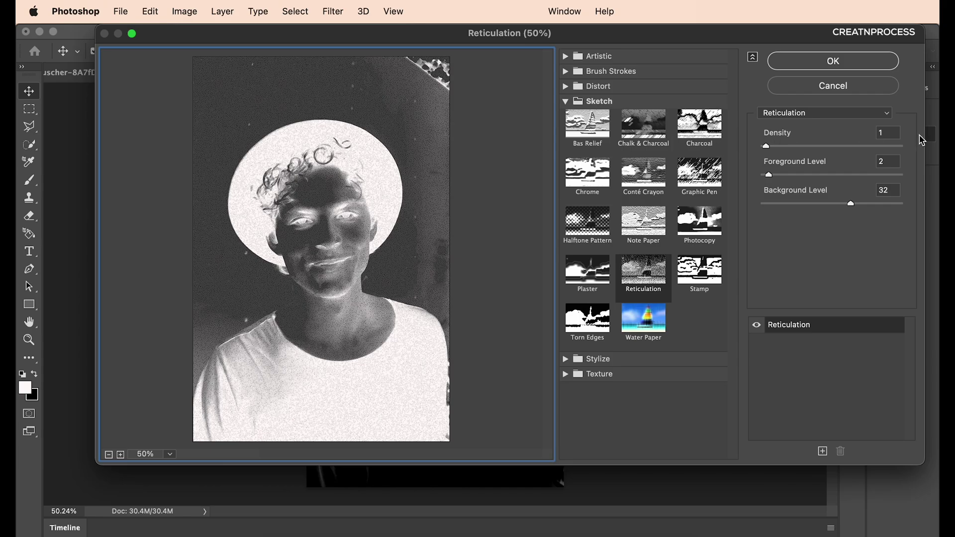
pyautogui.moveTo(768, 147); pyautogui.dragTo(796, 155)
pyautogui.write('0')
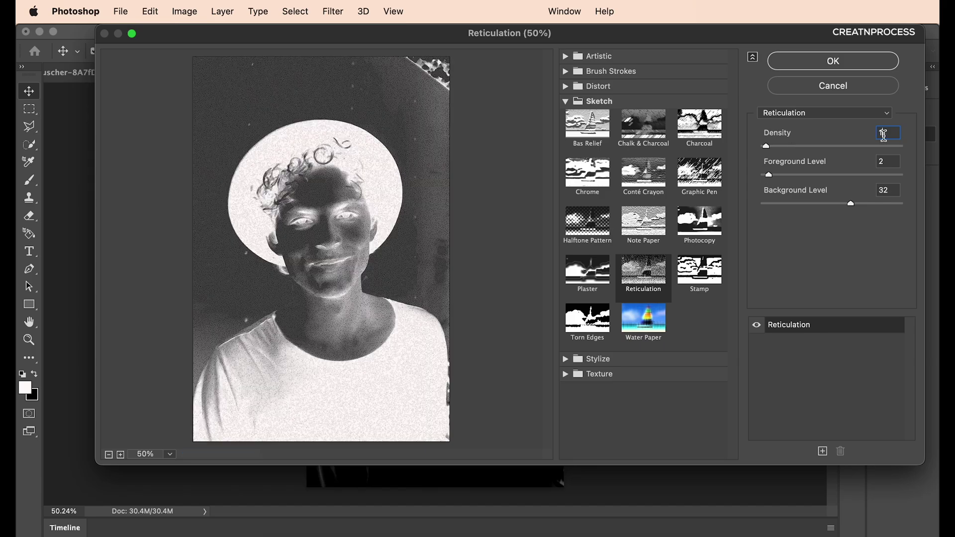
pyautogui.moveTo(769, 175); pyautogui.dragTo(857, 177)
pyautogui.write('4')
pyautogui.moveTo(821, 203); pyautogui.dragTo(855, 206)
pyautogui.click(757, 325)
pyautogui.click(757, 325)
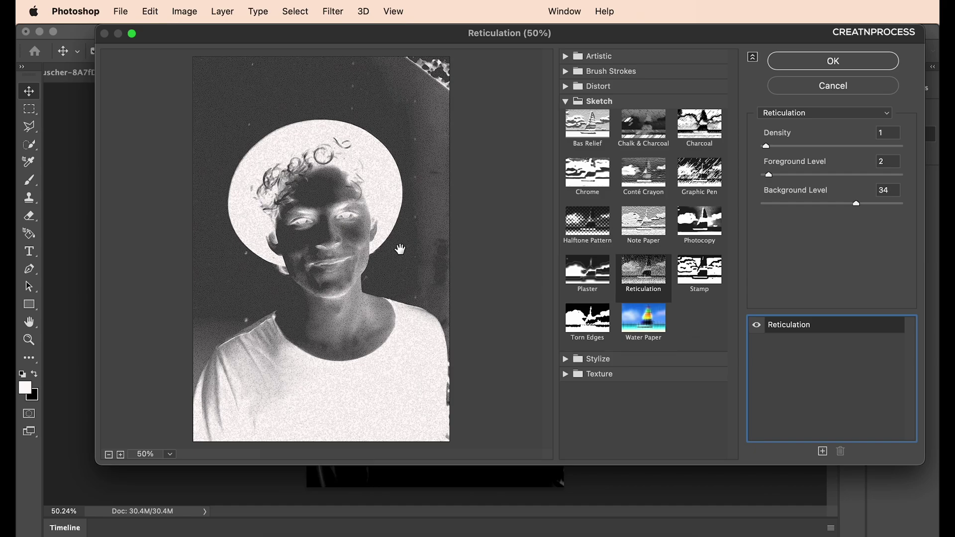
# Step: Stack a Grain texture effect above Reticulation with intensity 20 and contrast 33
pyautogui.click(823, 451)
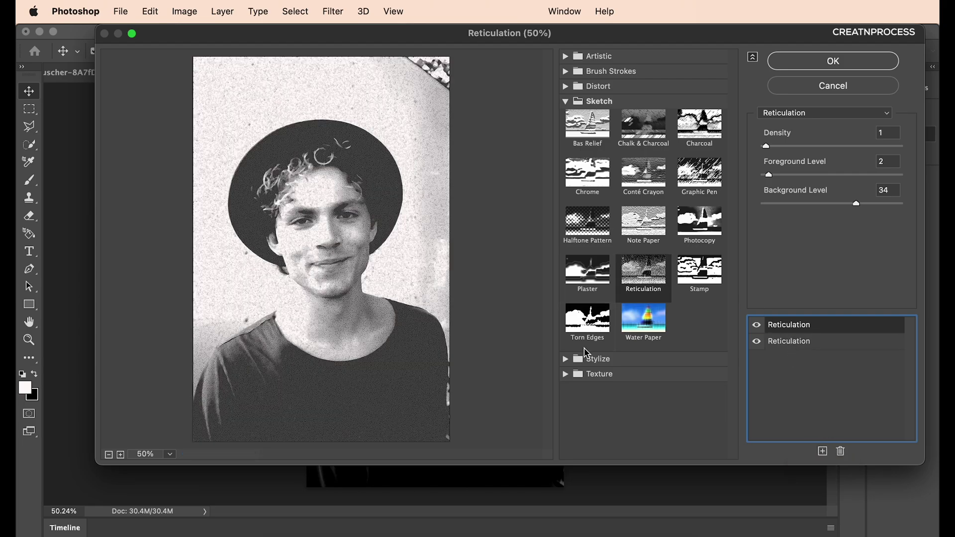
pyautogui.click(565, 376)
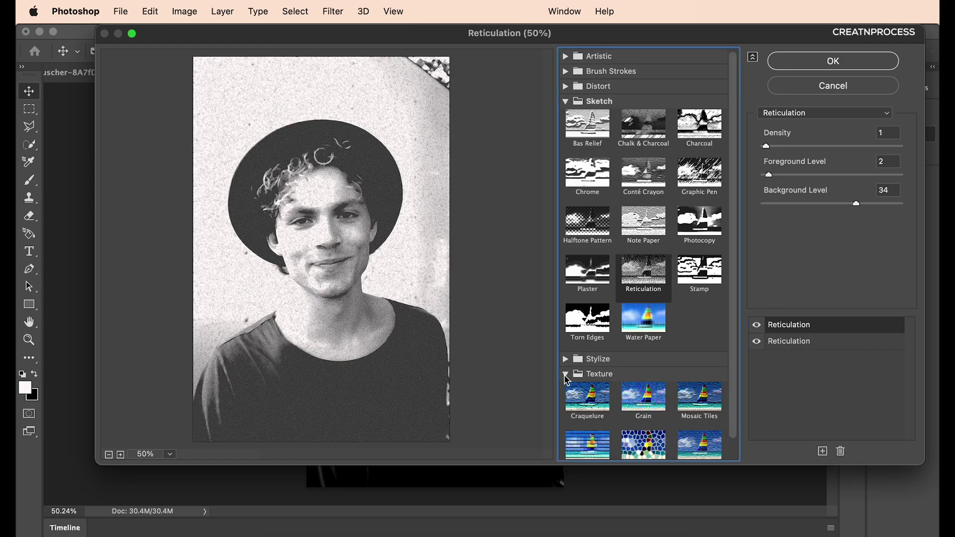
pyautogui.click(645, 400)
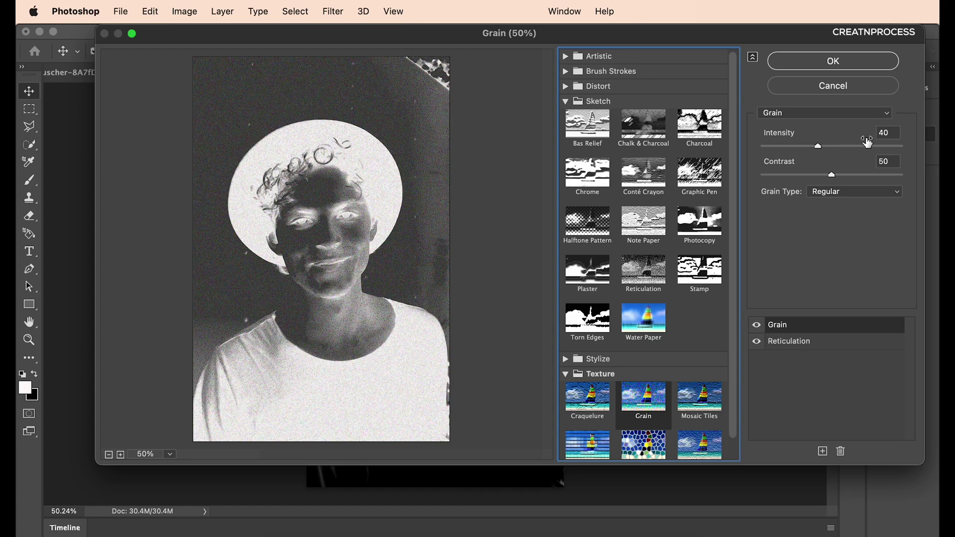
pyautogui.click(871, 137)
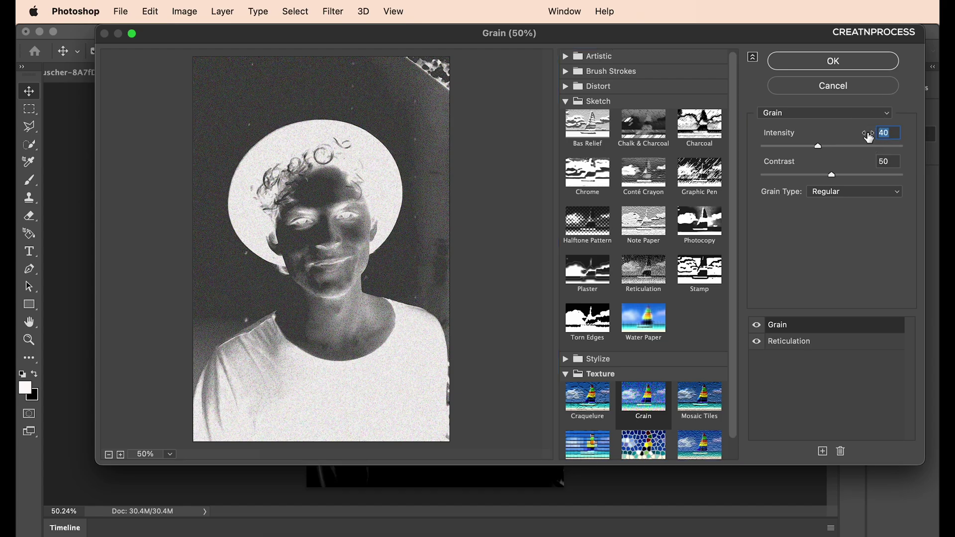
pyautogui.write('20')
pyautogui.click(895, 163)
pyautogui.write('33')
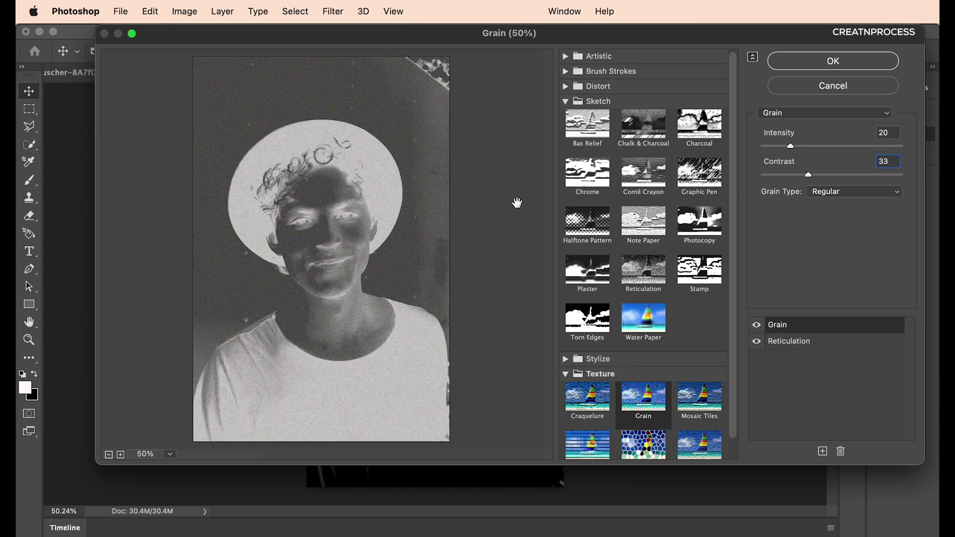
# Step: Try other Grain intensities and a contrast of 69, and restore intensity 20 and contrast 33
pyautogui.moveTo(791, 146); pyautogui.dragTo(902, 150)
pyautogui.write('20')
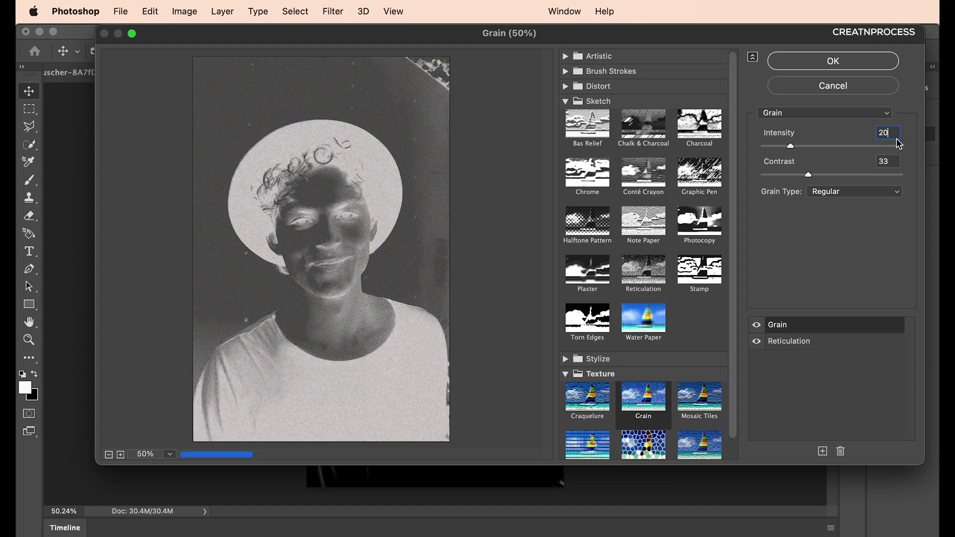
pyautogui.click(844, 173)
pyautogui.click(797, 172)
pyautogui.click(858, 174)
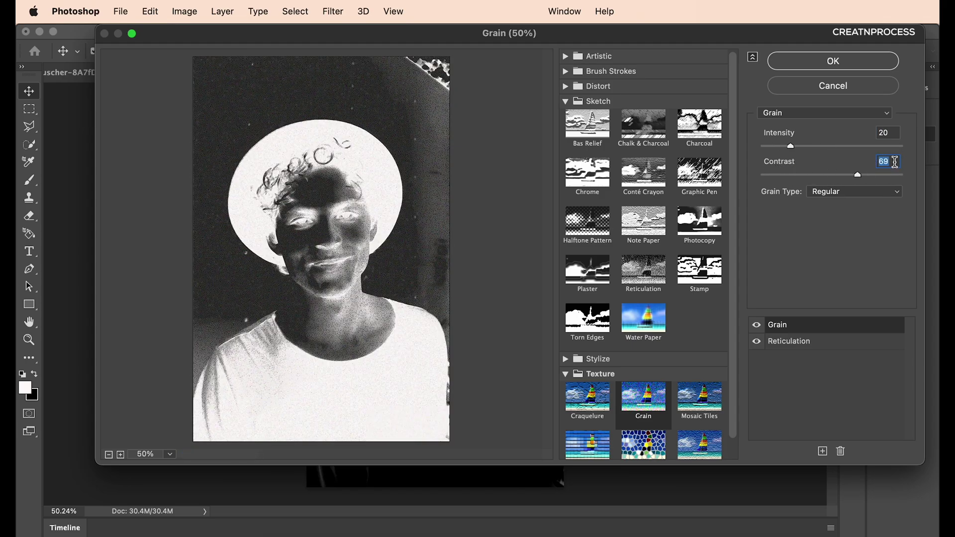
pyautogui.write('33')
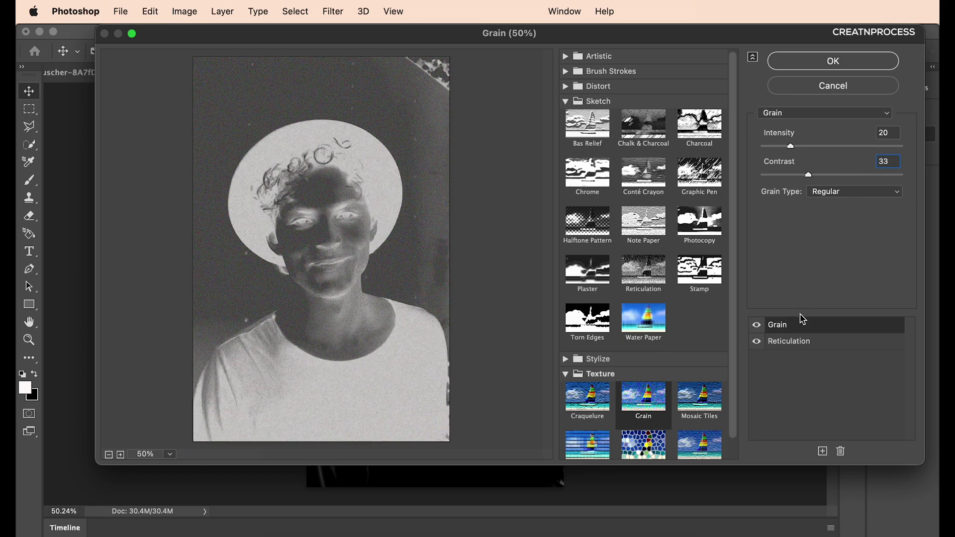
# Step: Stack a Halftone Pattern effect above Grain with size 7 and contrast 10
pyautogui.click(822, 451)
pyautogui.click(585, 230)
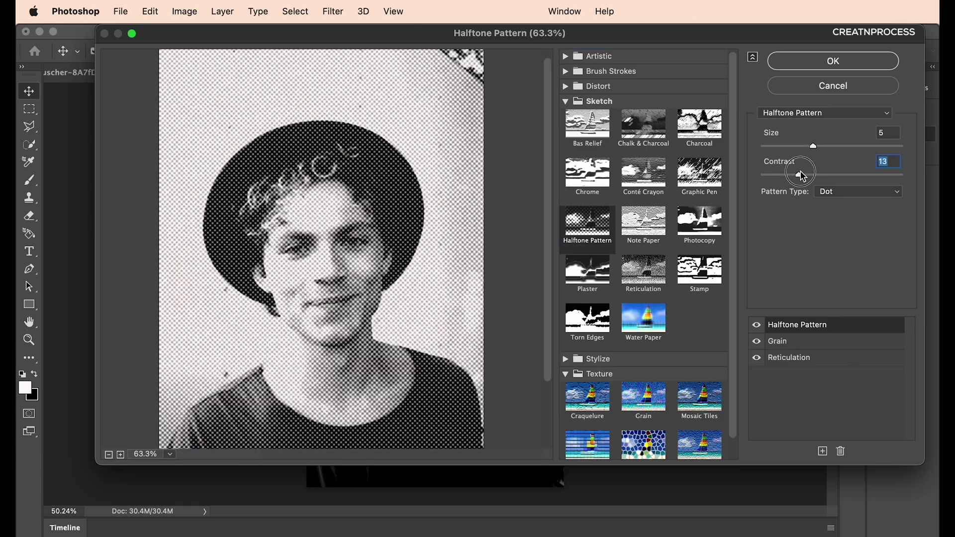
pyautogui.moveTo(802, 175); pyautogui.dragTo(791, 177)
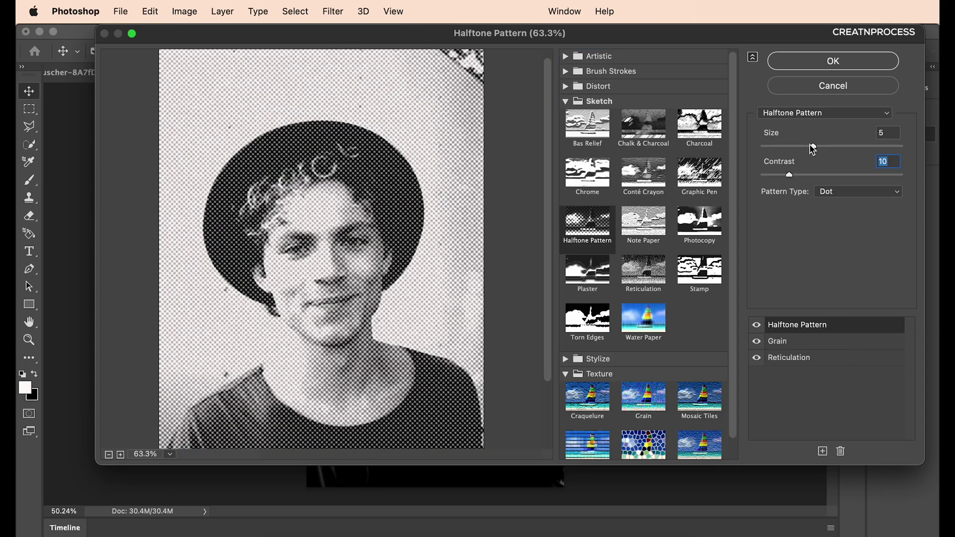
pyautogui.click(854, 140)
pyautogui.write('7')
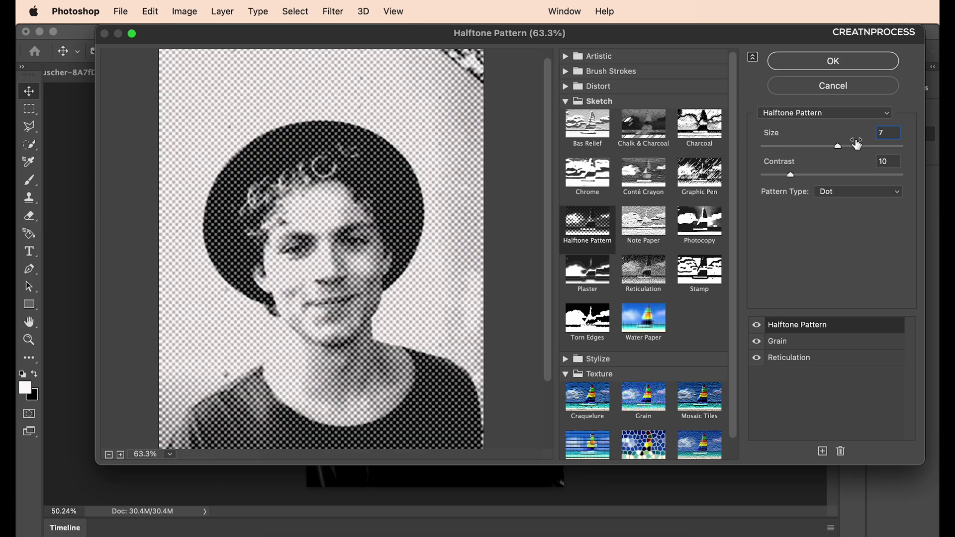
# Step: Try the Halftone Pattern at contrast 0, and set its contrast to 50
pyautogui.moveTo(782, 175); pyautogui.dragTo(767, 179)
pyautogui.click(766, 178)
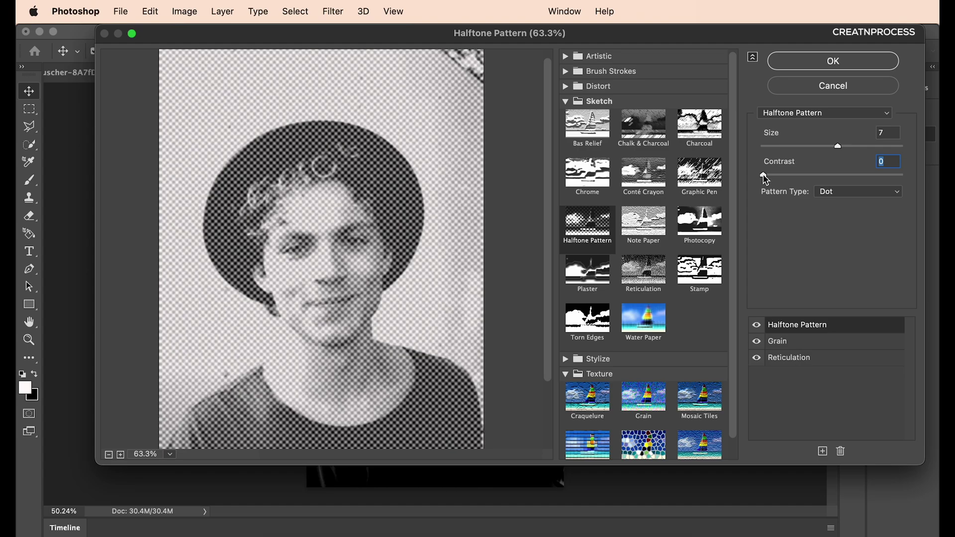
pyautogui.moveTo(765, 177); pyautogui.dragTo(910, 180)
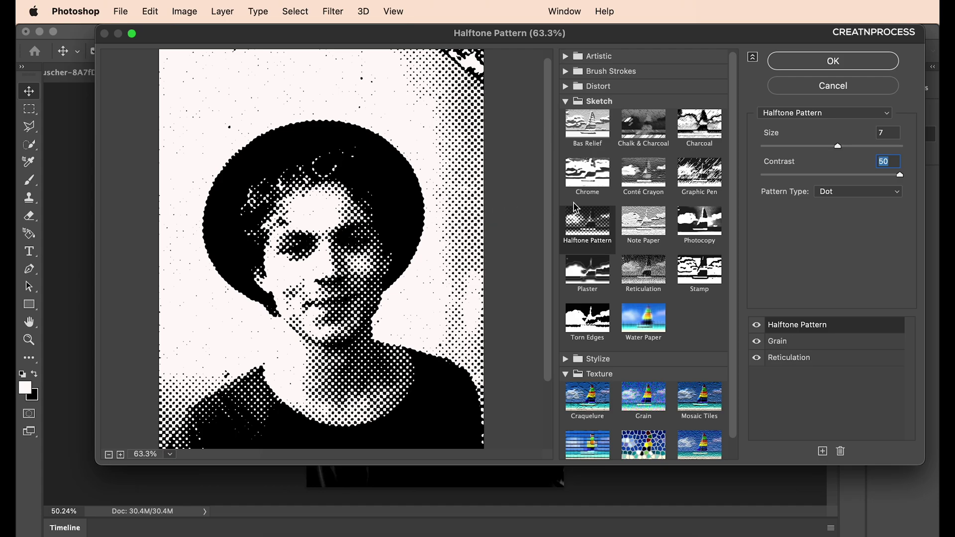
pyautogui.click(900, 175)
# Step: Try a Halftone Pattern size of 11, and restore it to 7
pyautogui.moveTo(839, 148); pyautogui.dragTo(883, 144)
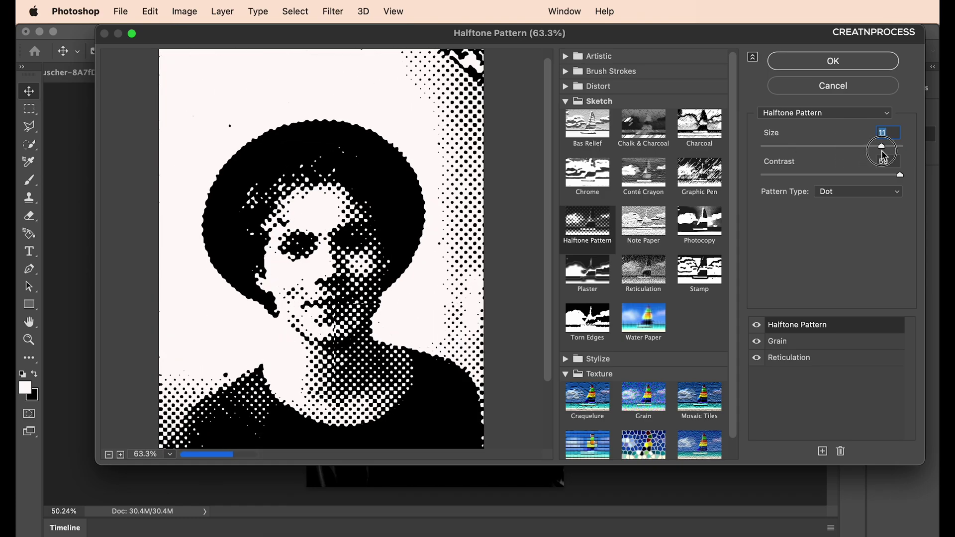
pyautogui.click(888, 135)
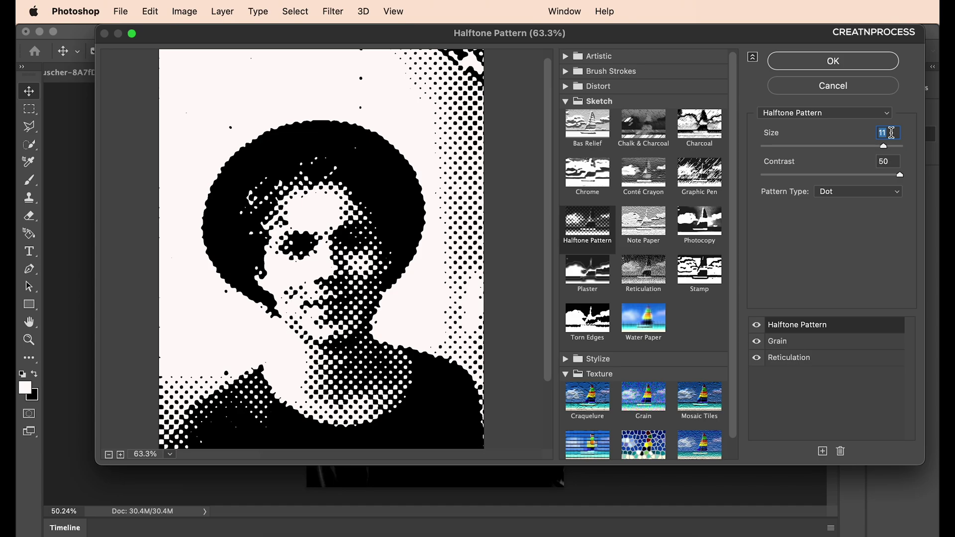
pyautogui.write('7')
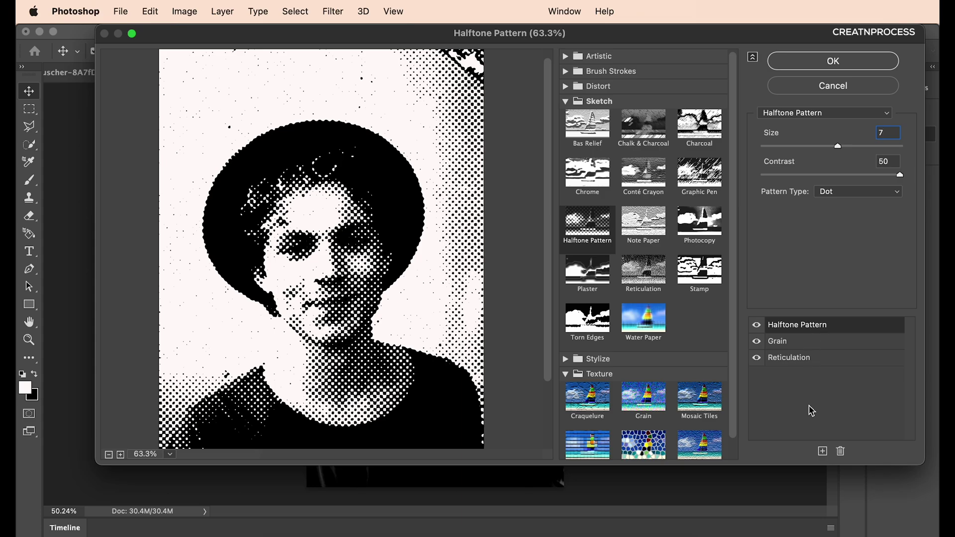
# Step: Stack a Film Grain effect on top with grain 7, highlight area 17 and intensity 2
pyautogui.click(822, 451)
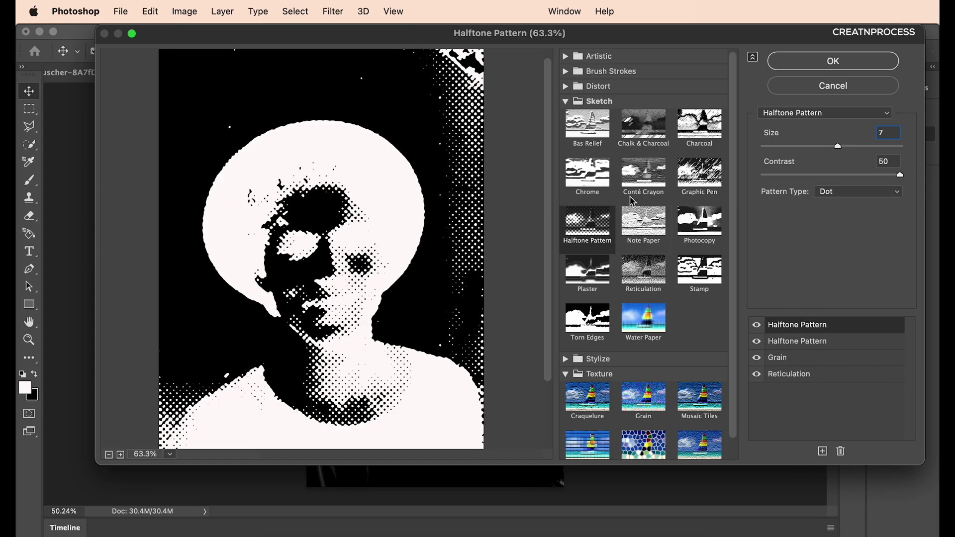
pyautogui.click(570, 72)
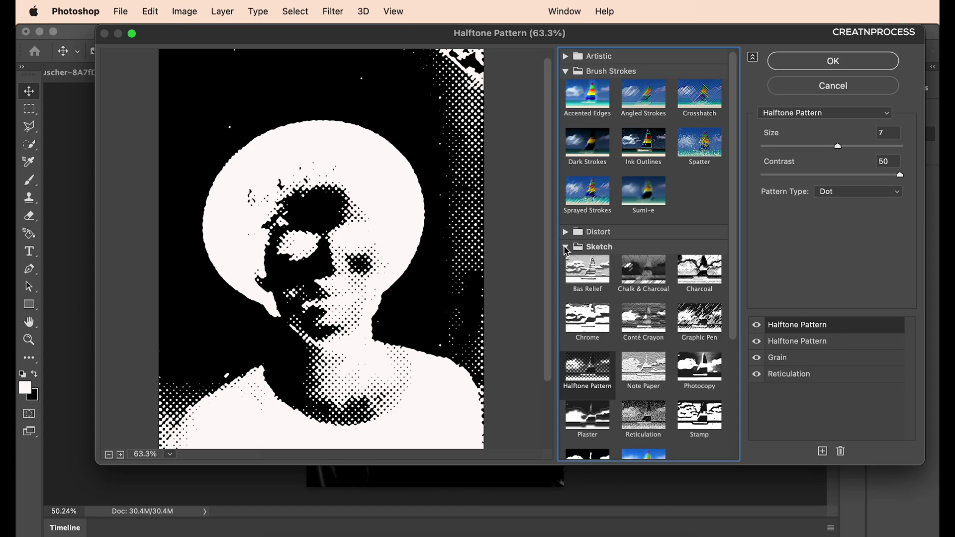
pyautogui.click(565, 56)
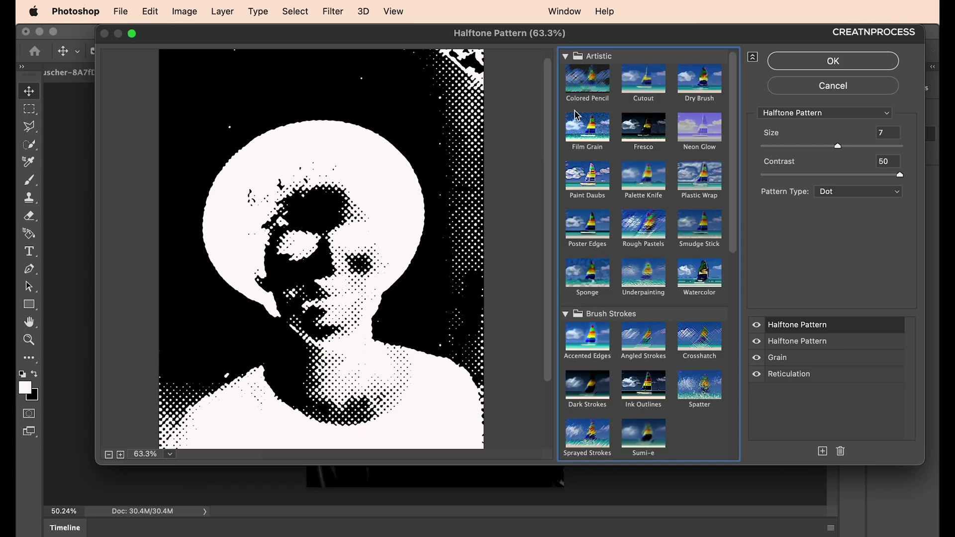
pyautogui.click(591, 133)
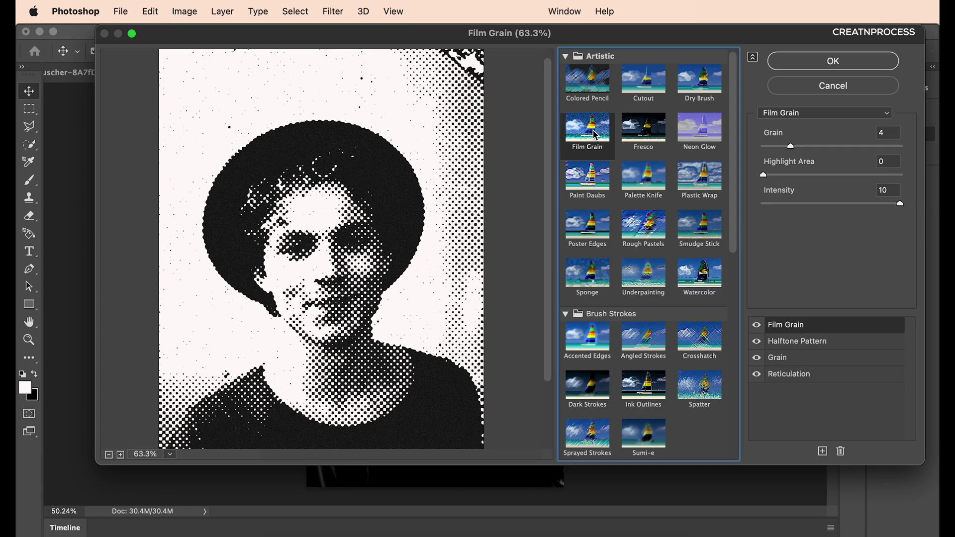
pyautogui.moveTo(793, 146); pyautogui.dragTo(821, 146)
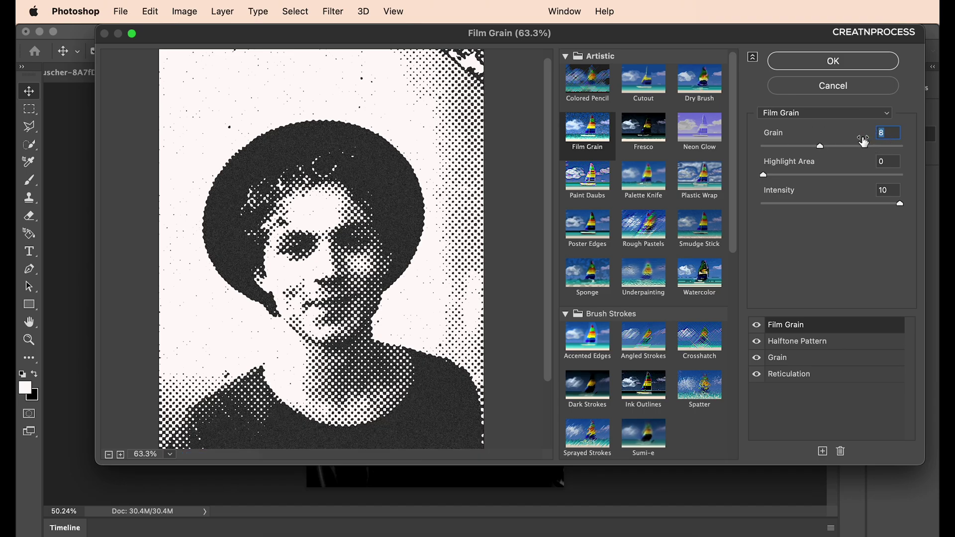
pyautogui.write('7')
pyautogui.moveTo(799, 175); pyautogui.dragTo(792, 203)
pyautogui.click(898, 192)
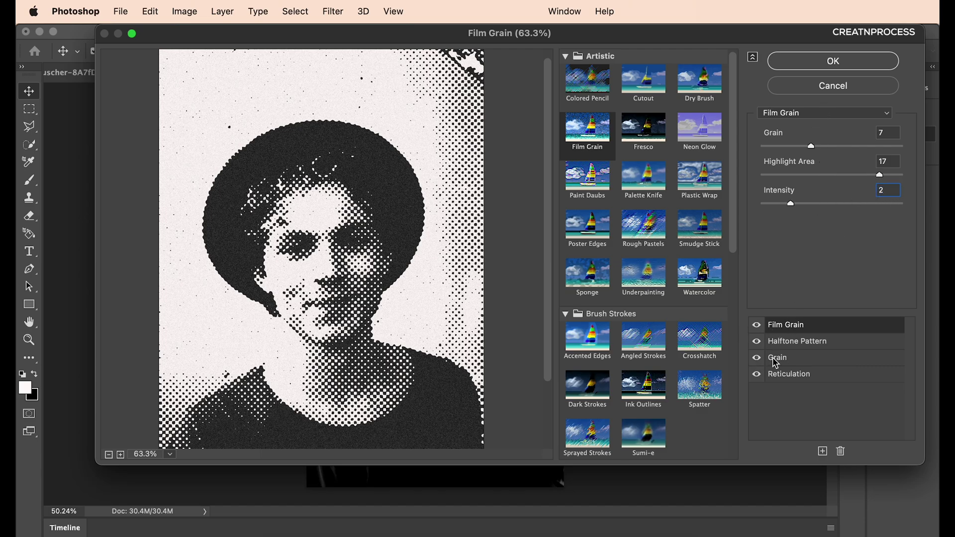
# Step: Review the settings of the stacked effects, and move Halftone Pattern below Grain in the effect order
pyautogui.click(805, 375)
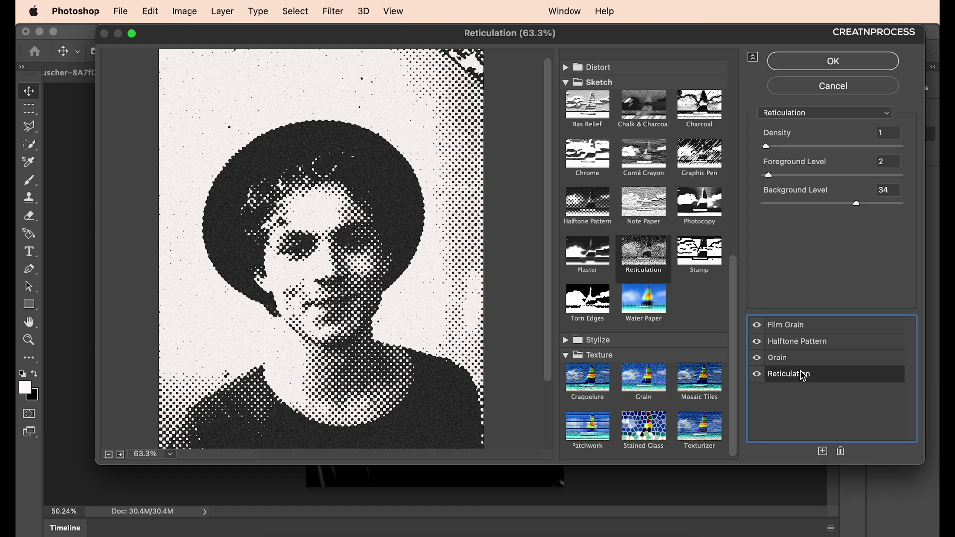
pyautogui.click(805, 359)
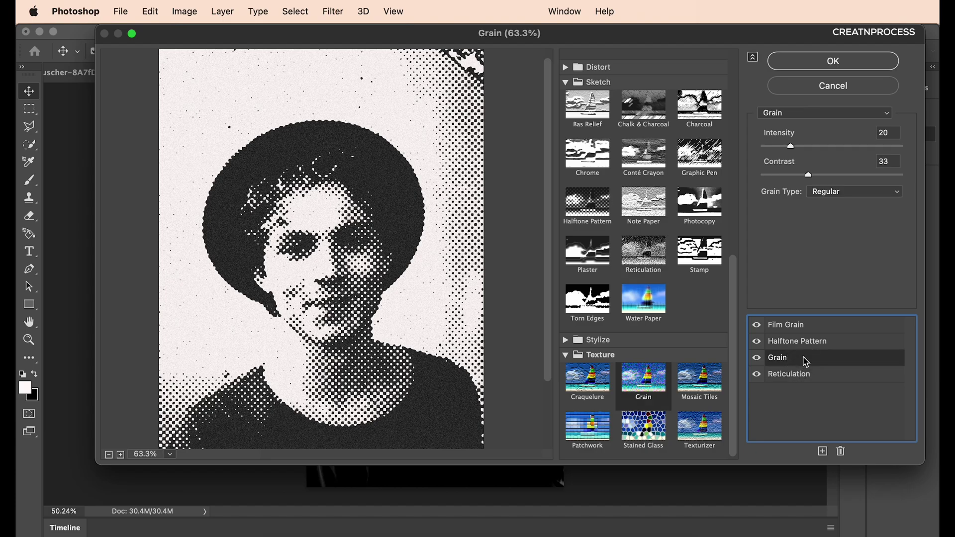
pyautogui.click(808, 342)
pyautogui.click(815, 328)
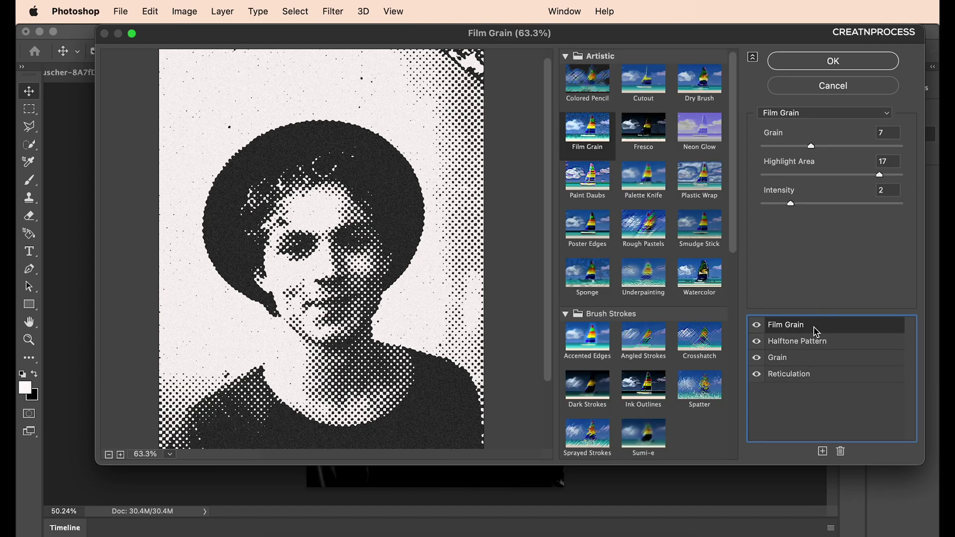
pyautogui.click(818, 358)
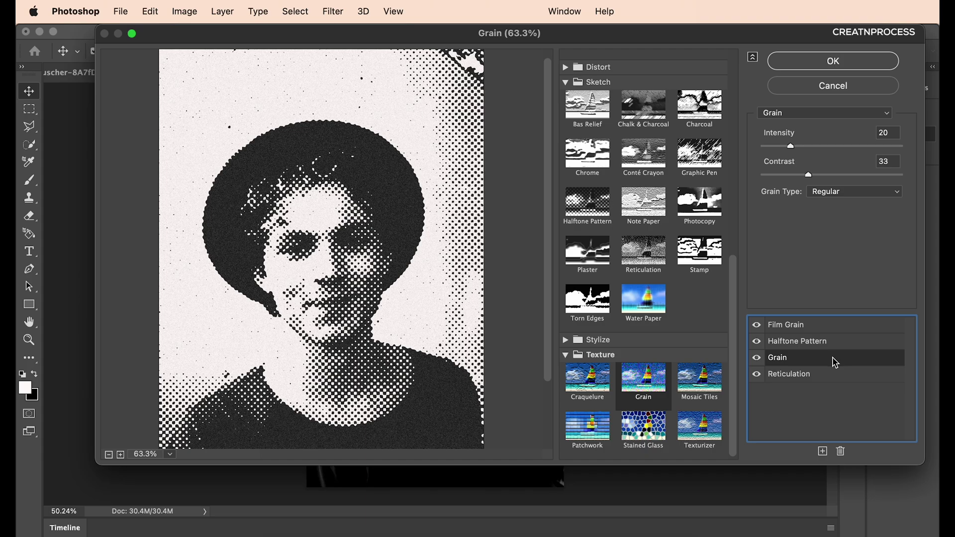
pyautogui.click(844, 343)
pyautogui.moveTo(843, 345); pyautogui.dragTo(844, 370)
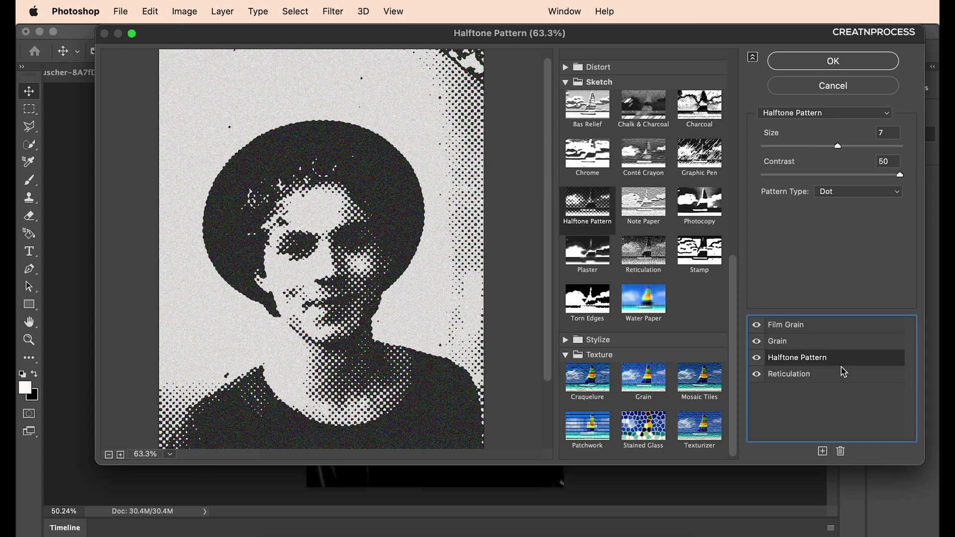
# Step: Compare Halftone Pattern positions in the effect order, place it between Film Grain and Grain, and apply the Filter Gallery
pyautogui.moveTo(843, 363); pyautogui.dragTo(842, 381)
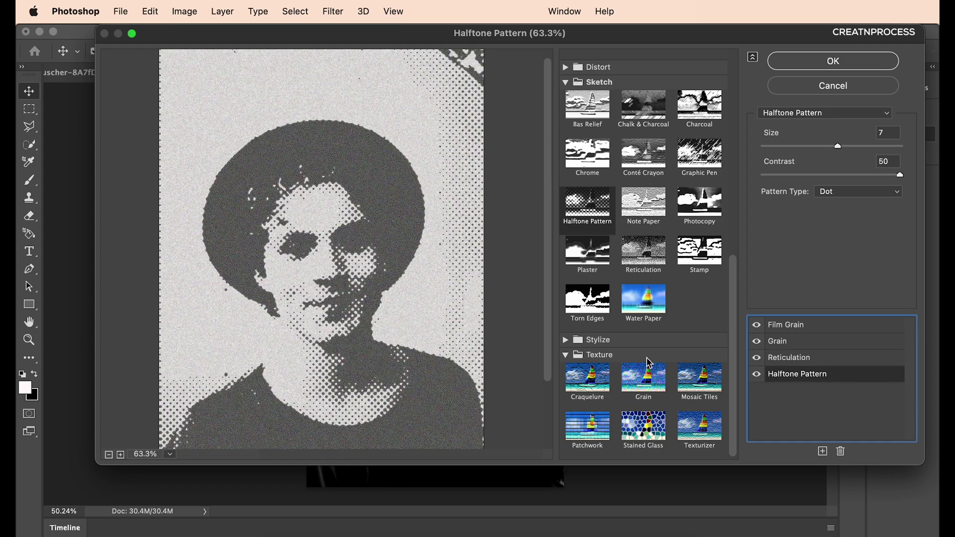
pyautogui.moveTo(830, 361); pyautogui.dragTo(803, 386)
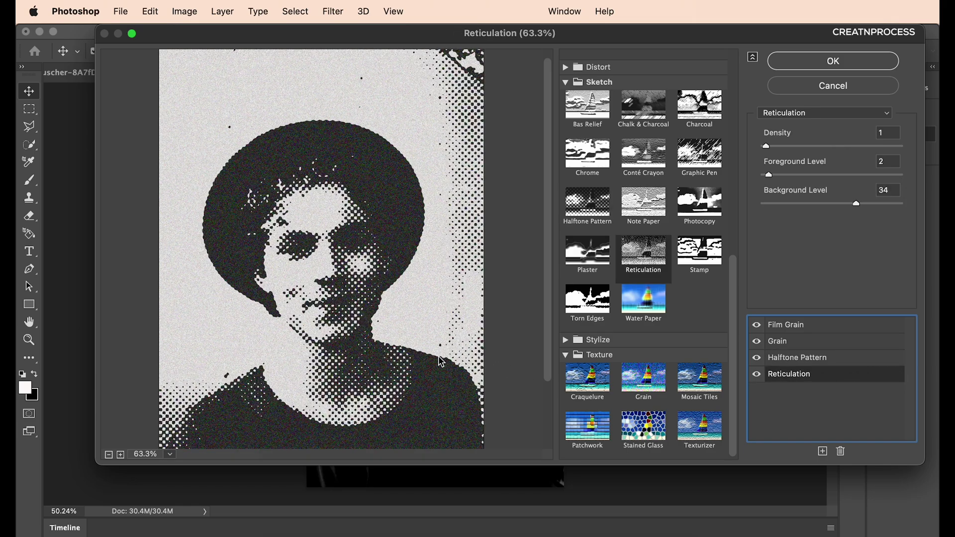
pyautogui.moveTo(818, 363)
pyautogui.mouseDown()
pyautogui.moveTo(828, 363)
pyautogui.moveTo(834, 314)
pyautogui.moveTo(824, 351)
pyautogui.mouseUp()
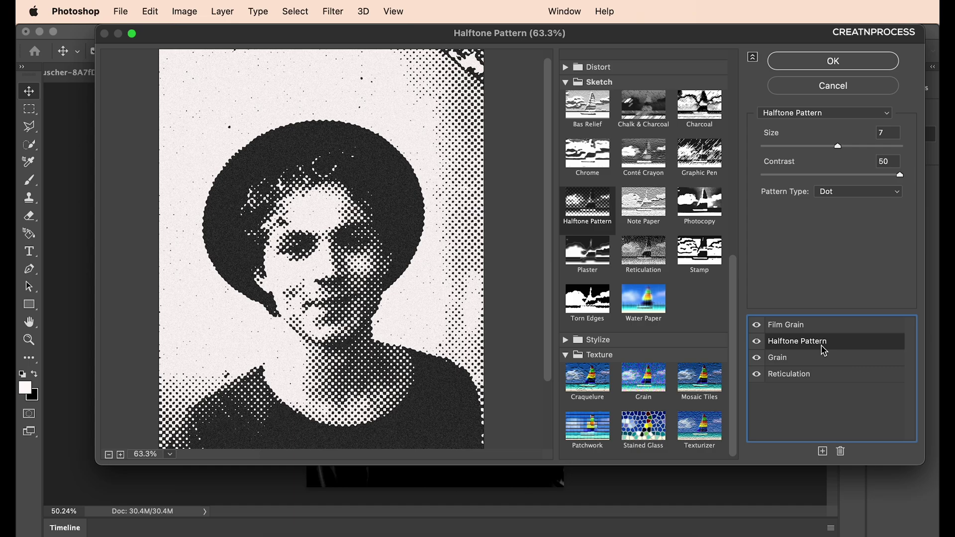
pyautogui.scroll(10, 643, 194)
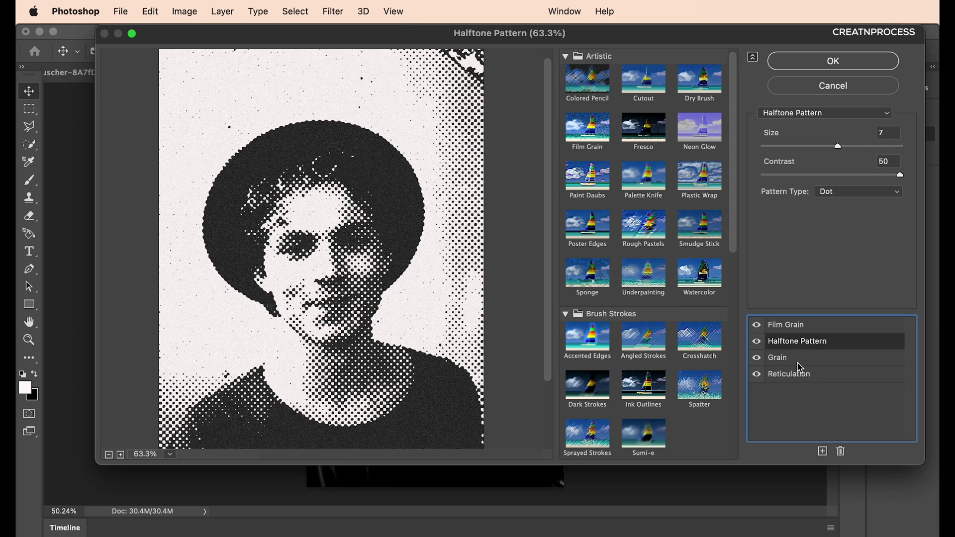
pyautogui.click(839, 64)
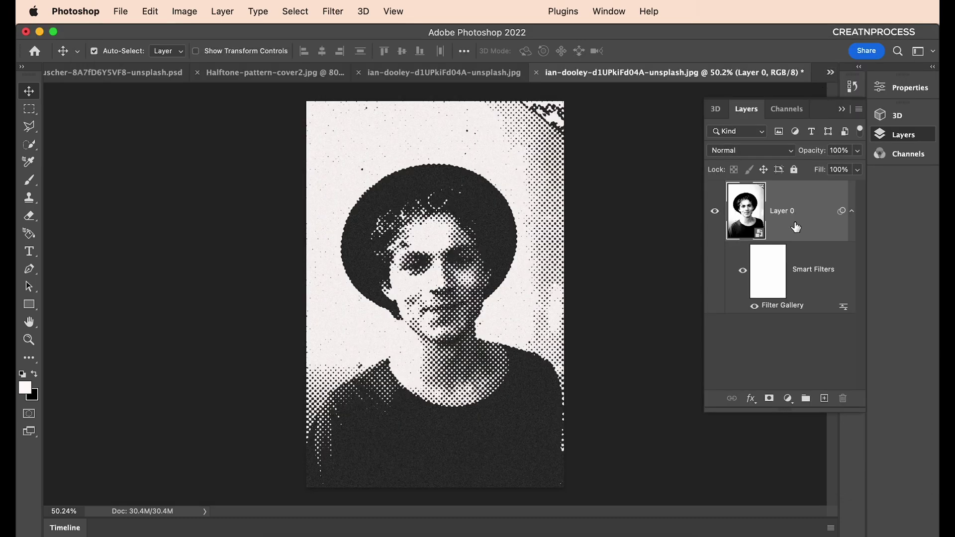
# Step: Add a Solid Color fill layer in dark green #115d4e above the halftone portrait
pyautogui.click(788, 399)
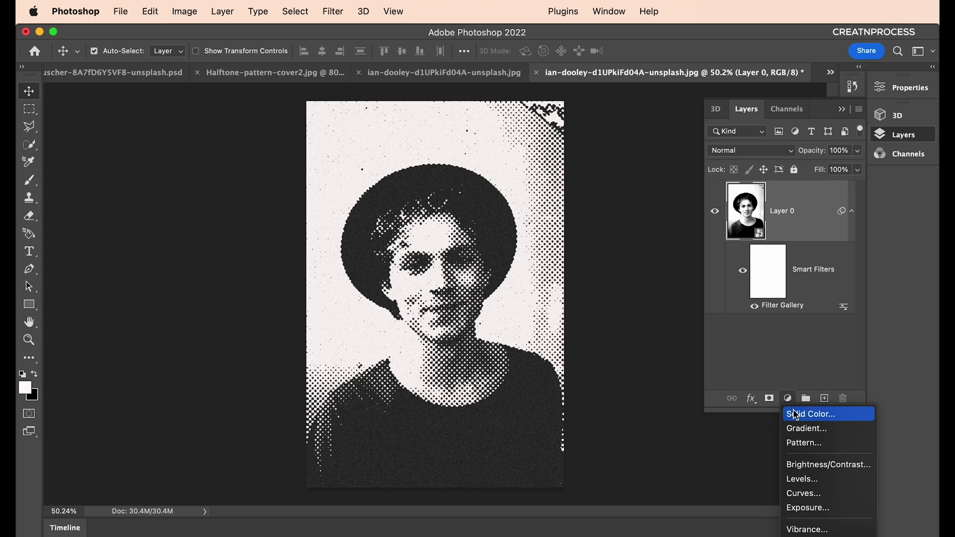
pyautogui.click(807, 411)
pyautogui.moveTo(769, 319); pyautogui.dragTo(772, 348)
pyautogui.moveTo(708, 348); pyautogui.dragTo(719, 362)
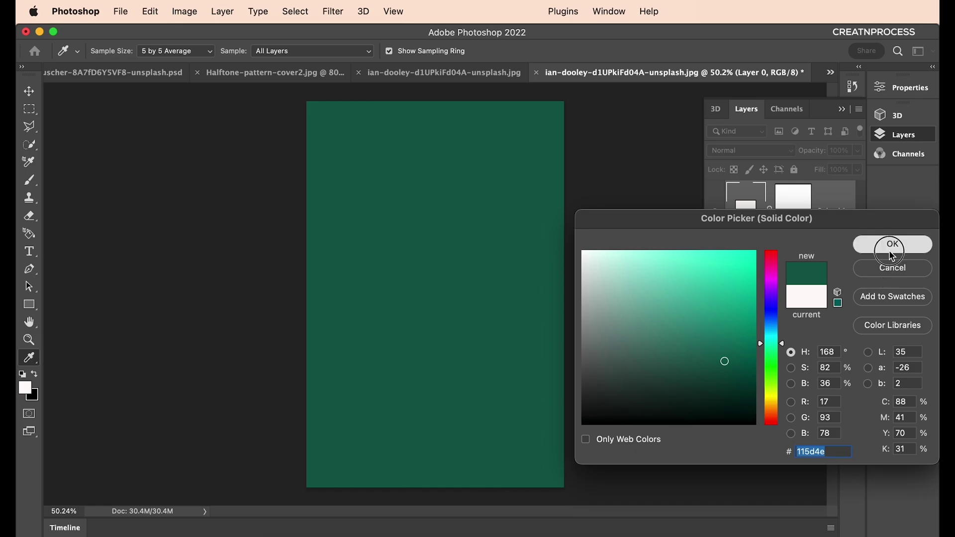
pyautogui.click(891, 244)
# Step: Set the green color fill layer's blend mode to Screen and readjust its green shade
pyautogui.click(780, 153)
pyautogui.click(756, 271)
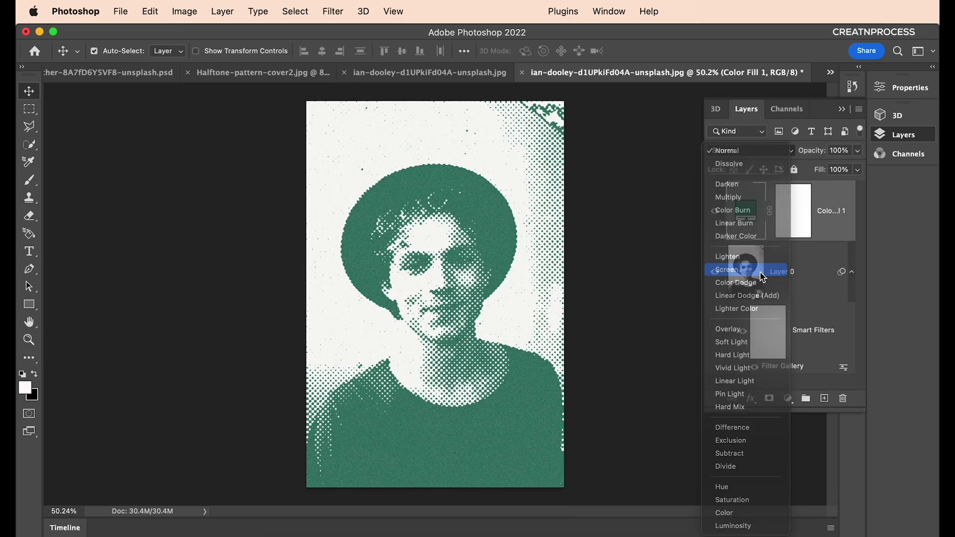
pyautogui.doubleClick(751, 217)
pyautogui.moveTo(740, 370); pyautogui.dragTo(766, 341)
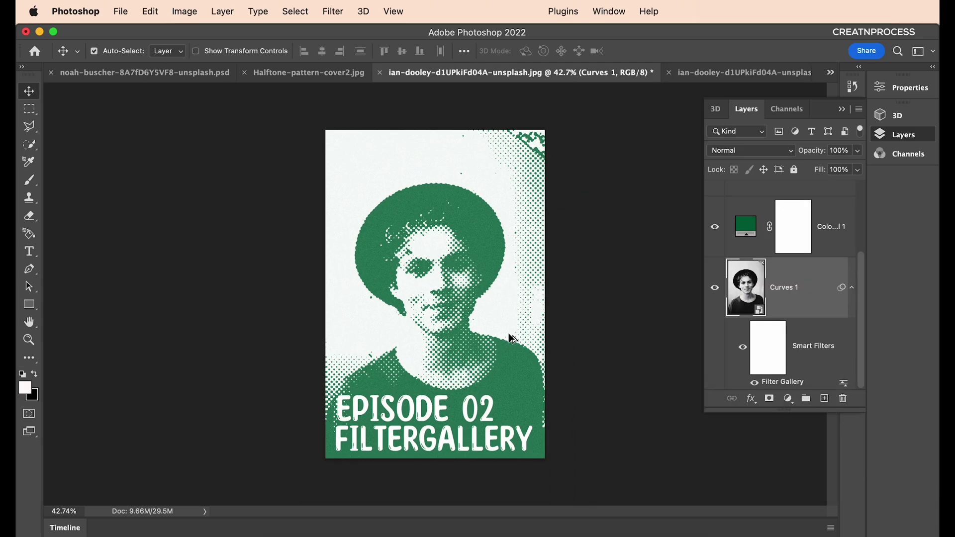
# Step: Examine the finished Episode 02 poster and the torn-paper Halftone Pattern artwork in the other open documents
pyautogui.scroll(3, 490, 331)
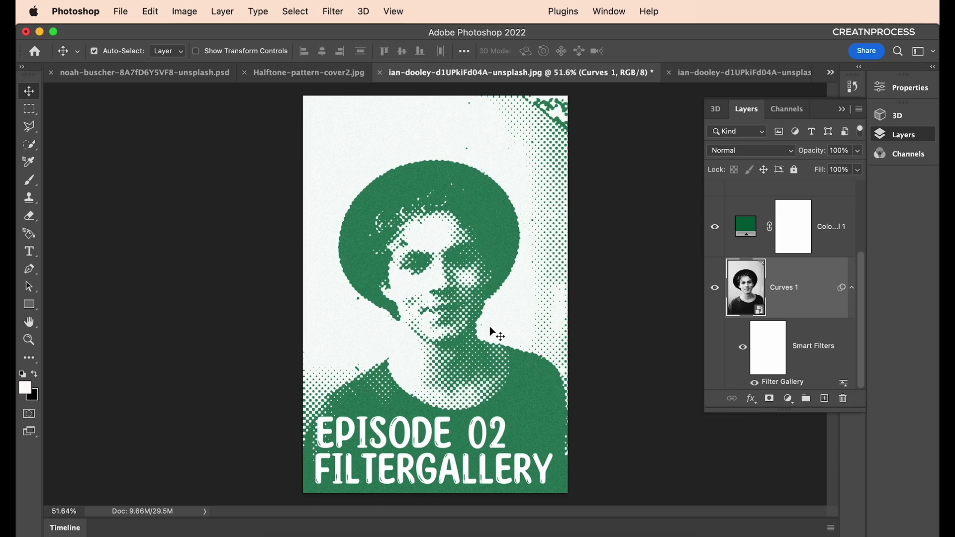
pyautogui.click(144, 73)
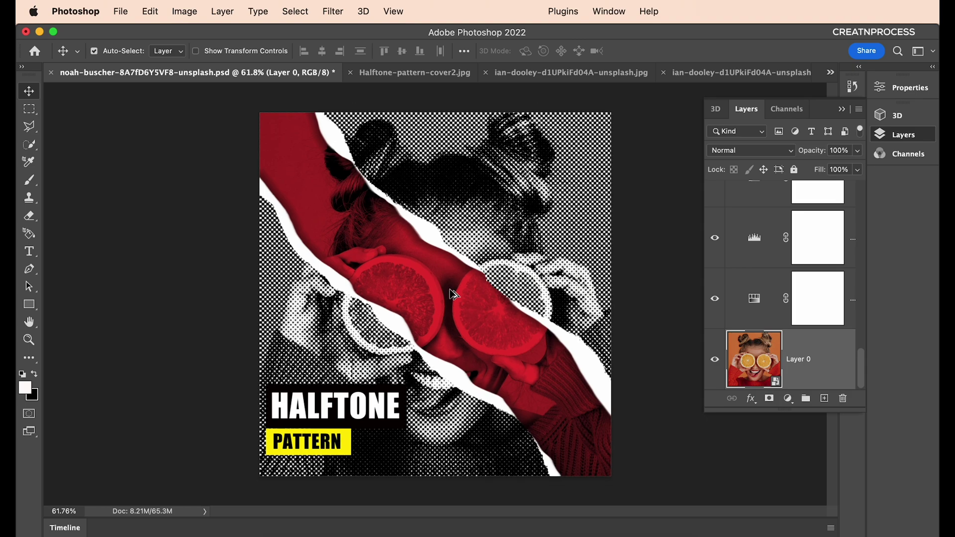
pyautogui.scroll(1, 453, 295)
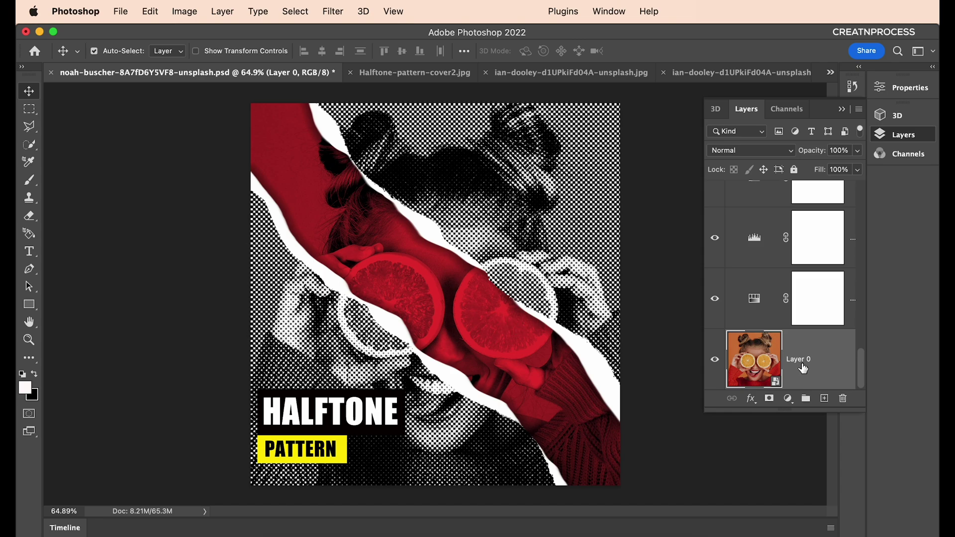
# Step: Switch to the Layer 1.psb document and convert its Background layer to a smart object
pyautogui.click(829, 72)
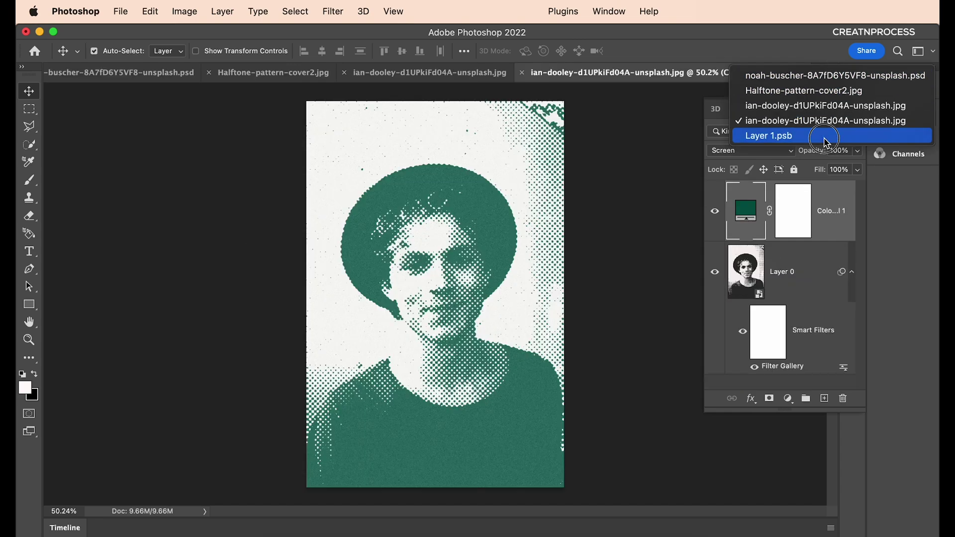
pyautogui.click(793, 137)
pyautogui.scroll(2, 467, 303)
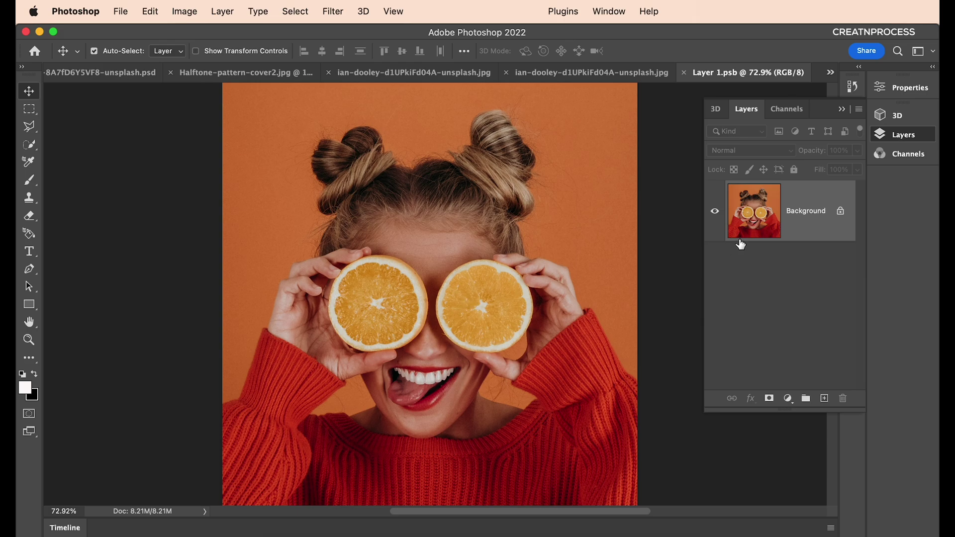
pyautogui.rightClick(824, 215)
pyautogui.click(847, 344)
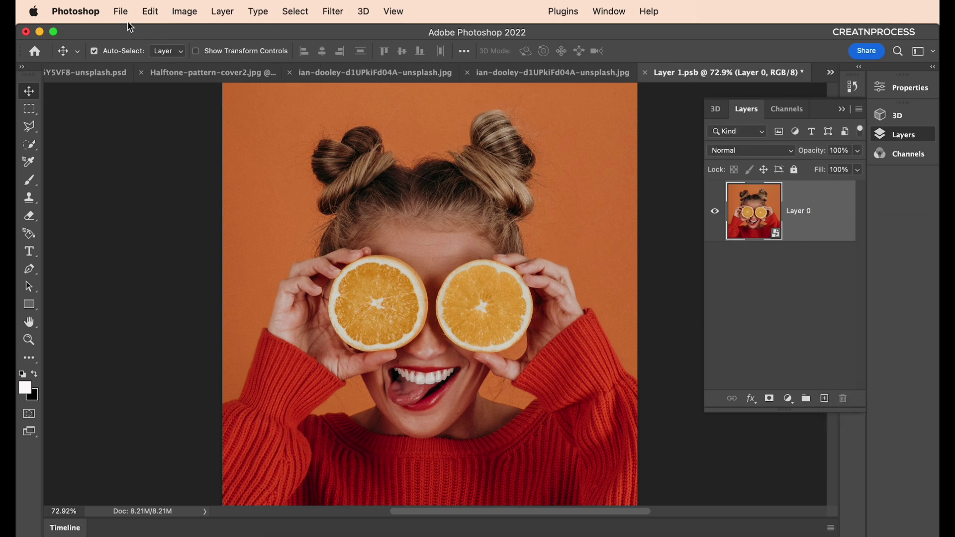
# Step: Check the image's pixel dimensions and resolution in the Image Size settings
pyautogui.click(187, 11)
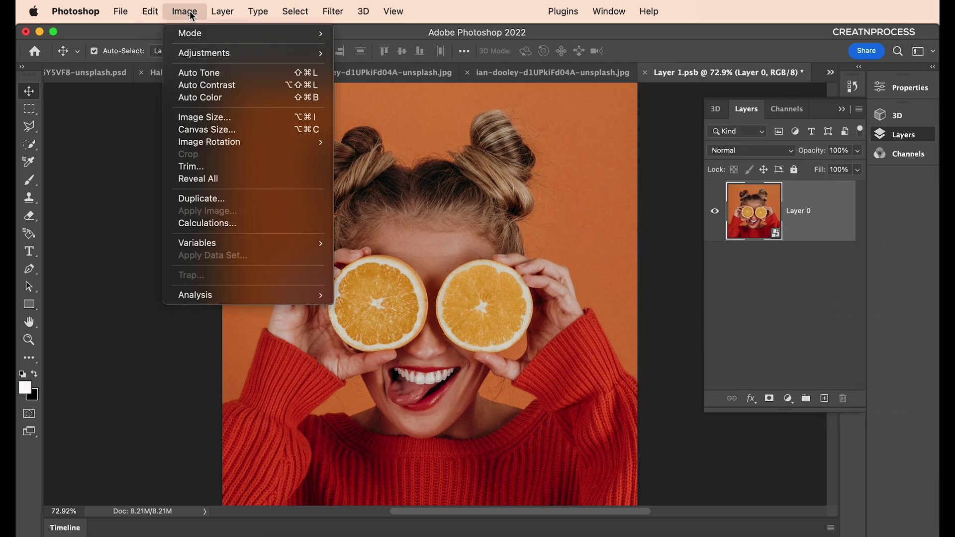
pyautogui.click(204, 117)
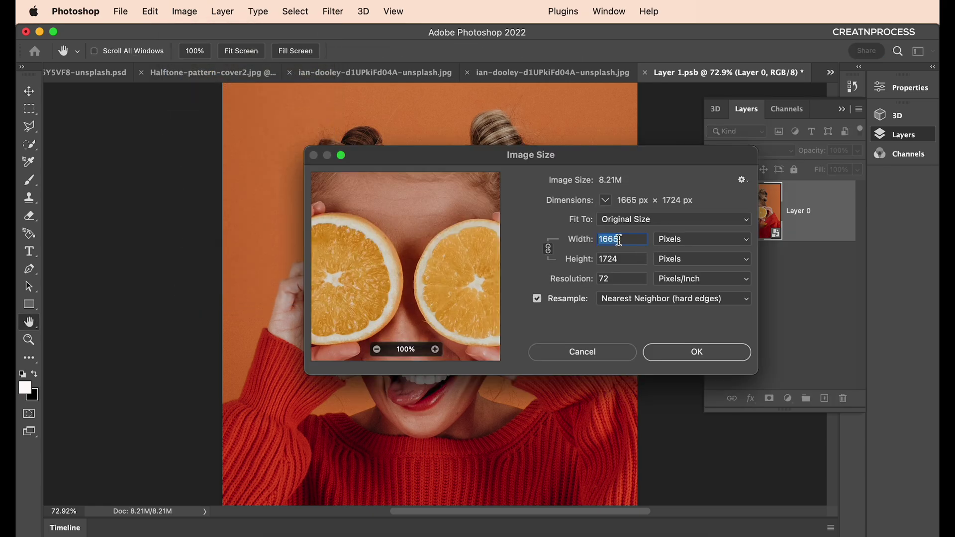
pyautogui.click(674, 352)
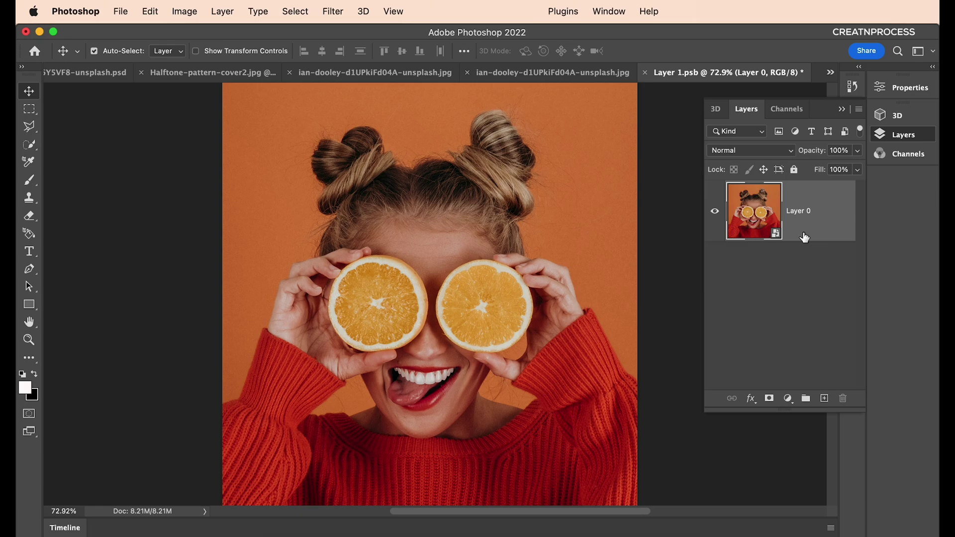
# Step: Add a Black & White adjustment layer with the Default preset above the orange-slice photo
pyautogui.click(788, 399)
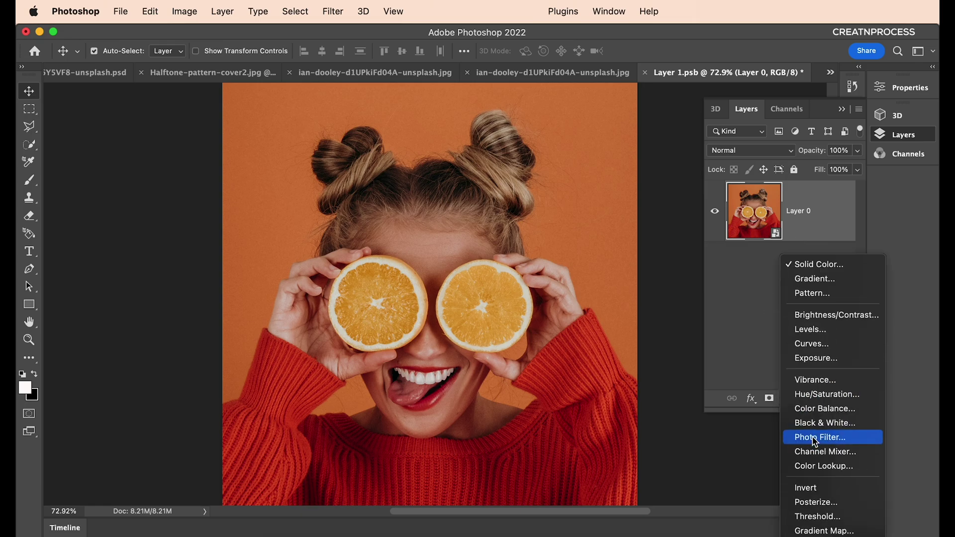
pyautogui.click(813, 422)
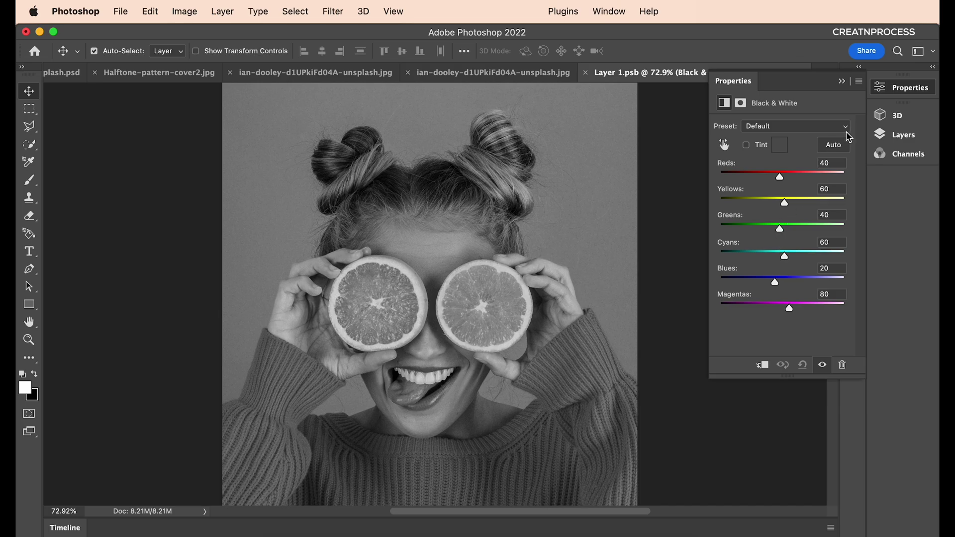
pyautogui.click(879, 137)
# Step: Add a Levels adjustment layer with the black input at 48 and the white input at 207
pyautogui.click(789, 399)
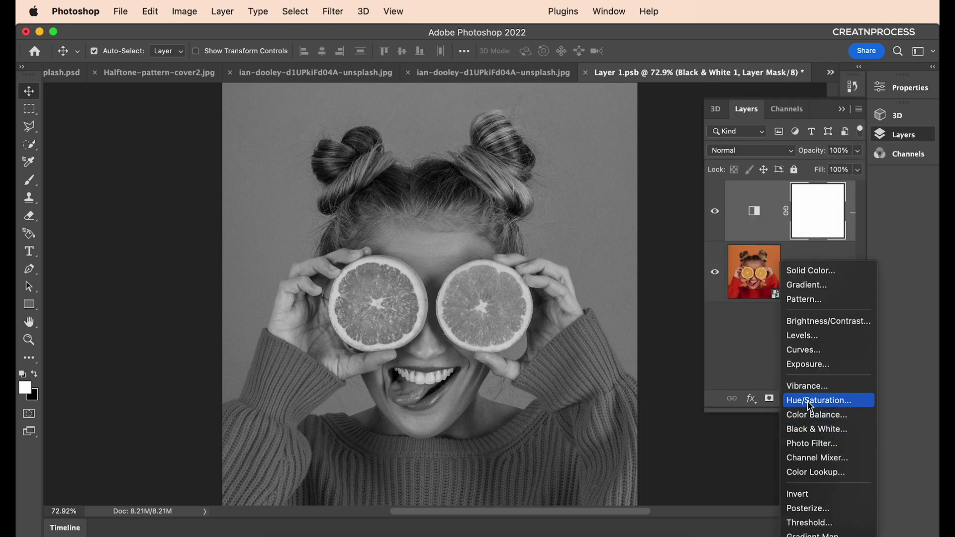
pyautogui.click(819, 337)
pyautogui.moveTo(738, 226); pyautogui.dragTo(757, 226)
pyautogui.moveTo(848, 226); pyautogui.dragTo(828, 229)
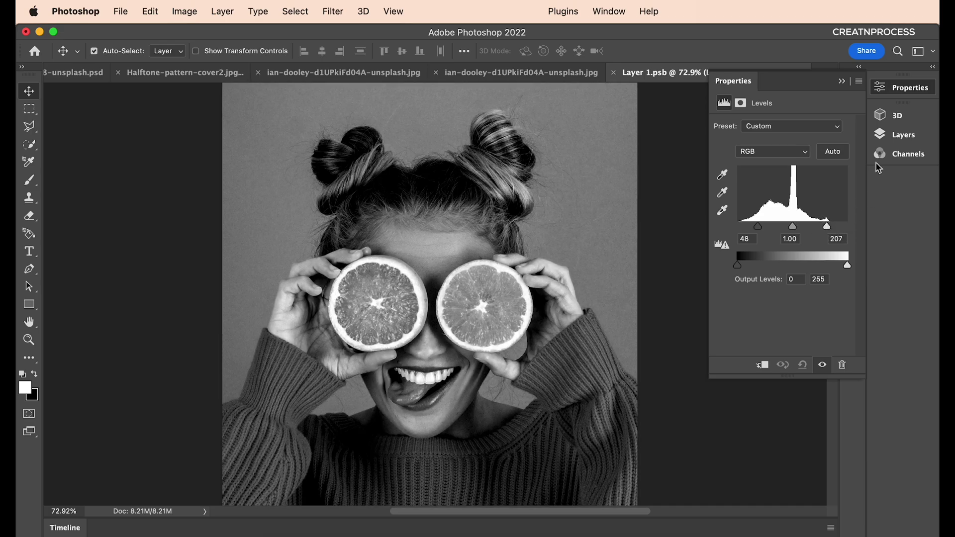
# Step: Add a new layer above the Levels adjustment, fill it with 50% Gray, and convert it to a smart object
pyautogui.click(895, 134)
pyautogui.click(824, 398)
pyautogui.click(150, 11)
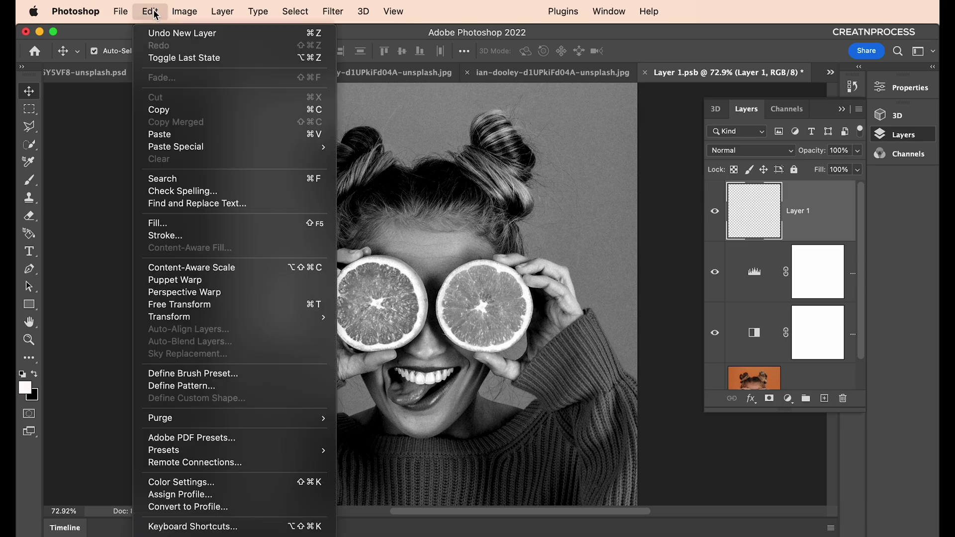
pyautogui.click(178, 225)
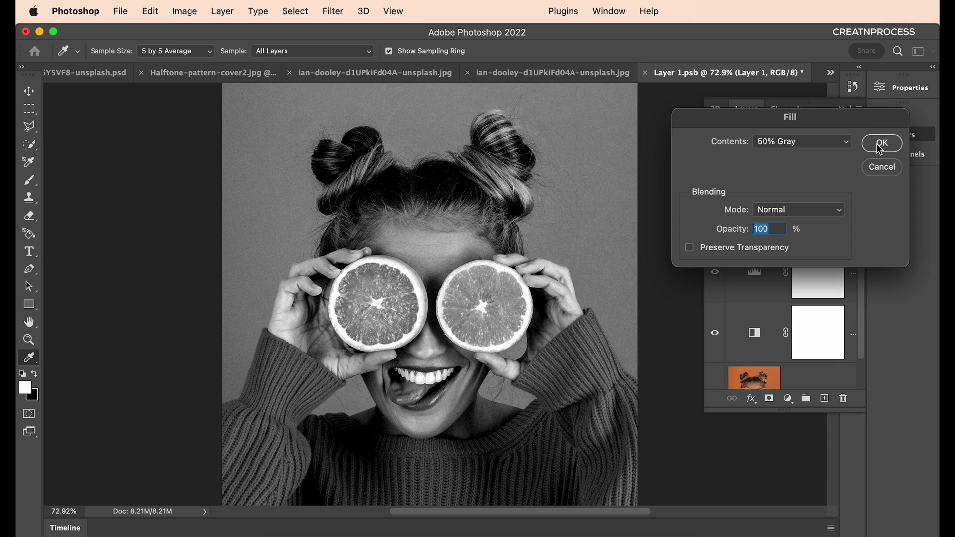
pyautogui.click(881, 144)
pyautogui.press('v')
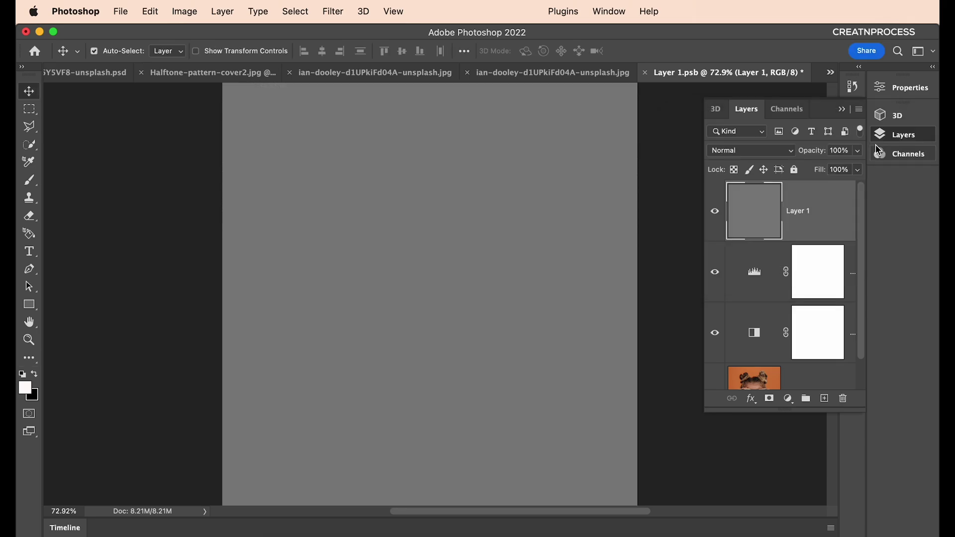
pyautogui.rightClick(820, 228)
pyautogui.click(733, 452)
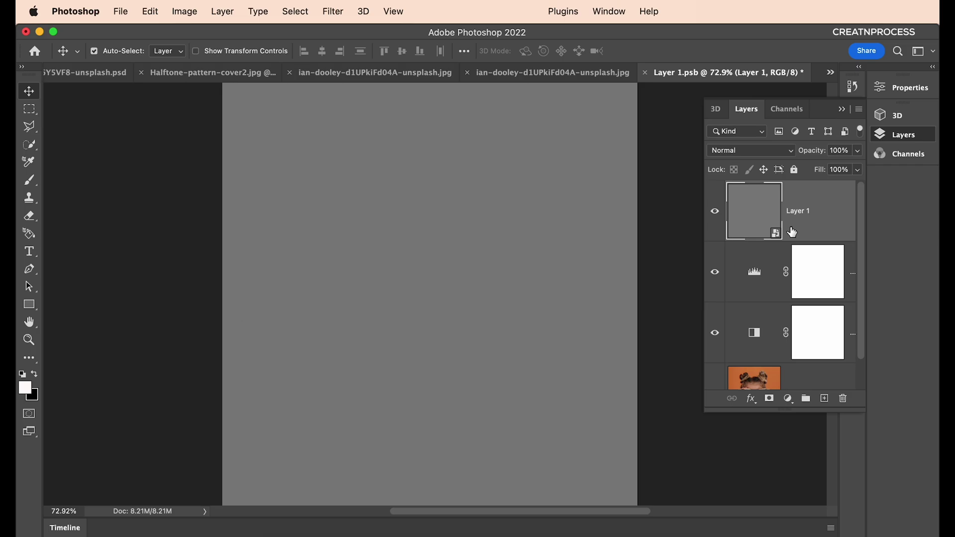
# Step: Open the Filter Gallery on the gray layer and delete the Film Grain, Halftone Pattern and Grain effects
pyautogui.click(331, 11)
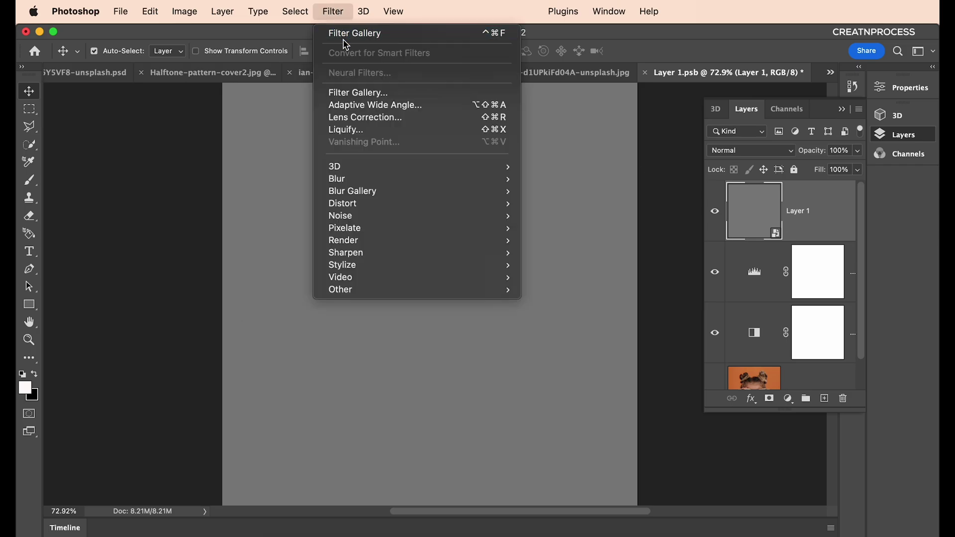
pyautogui.click(355, 93)
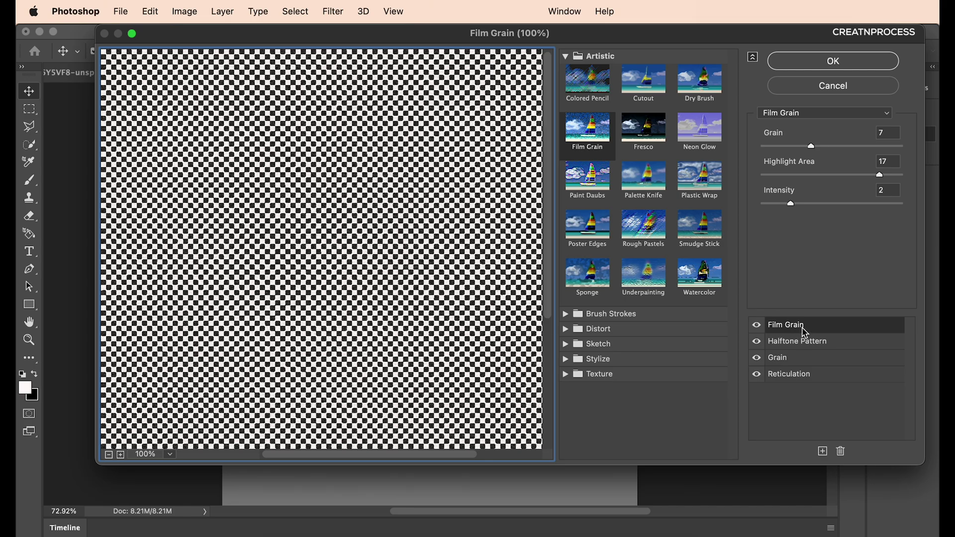
pyautogui.click(840, 451)
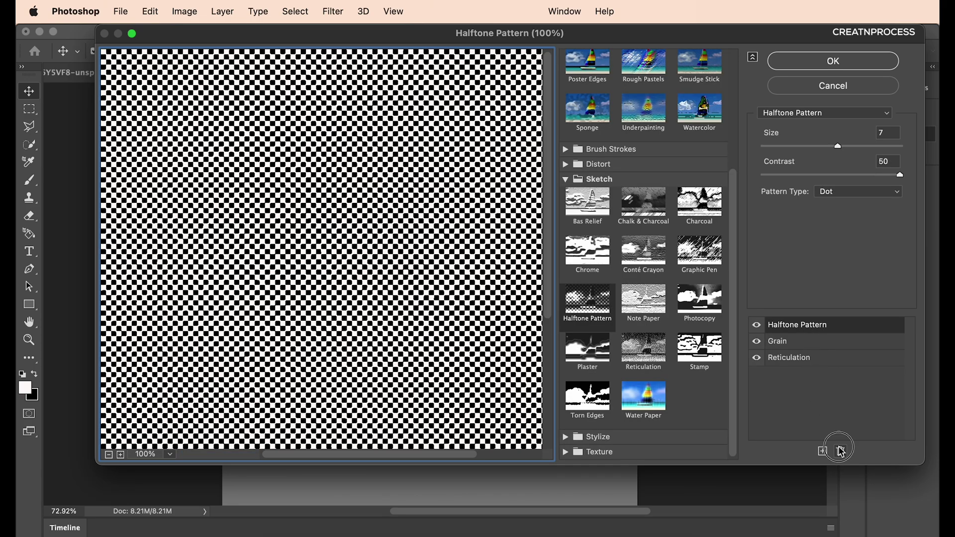
pyautogui.click(840, 451)
pyautogui.click(840, 452)
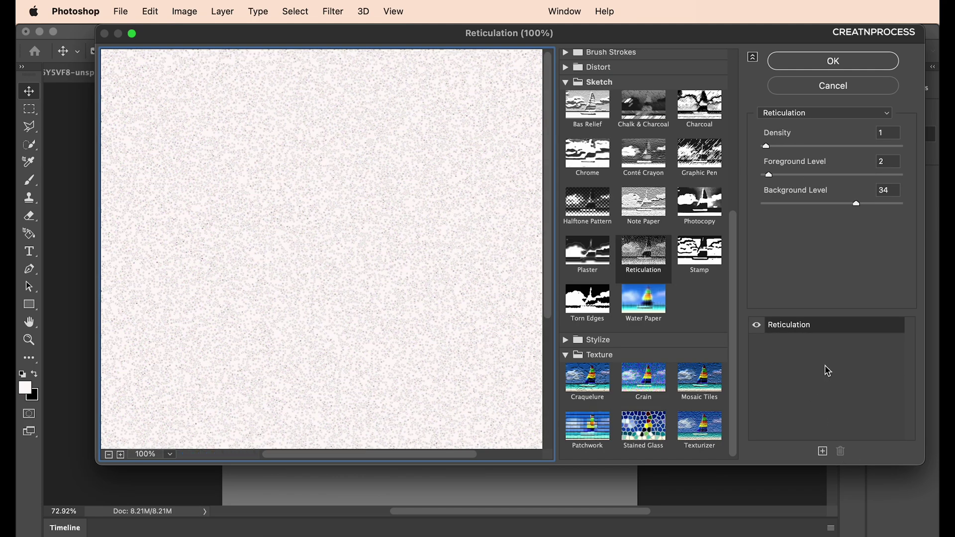
# Step: Replace Reticulation with a Dot Halftone Pattern of size 6 and contrast 4, and apply it to the gray layer
pyautogui.click(804, 330)
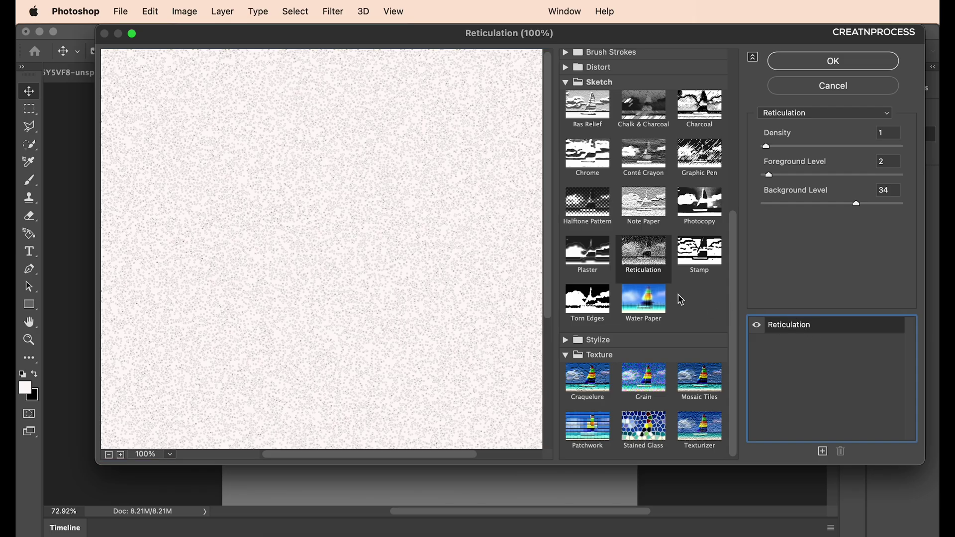
pyautogui.click(591, 223)
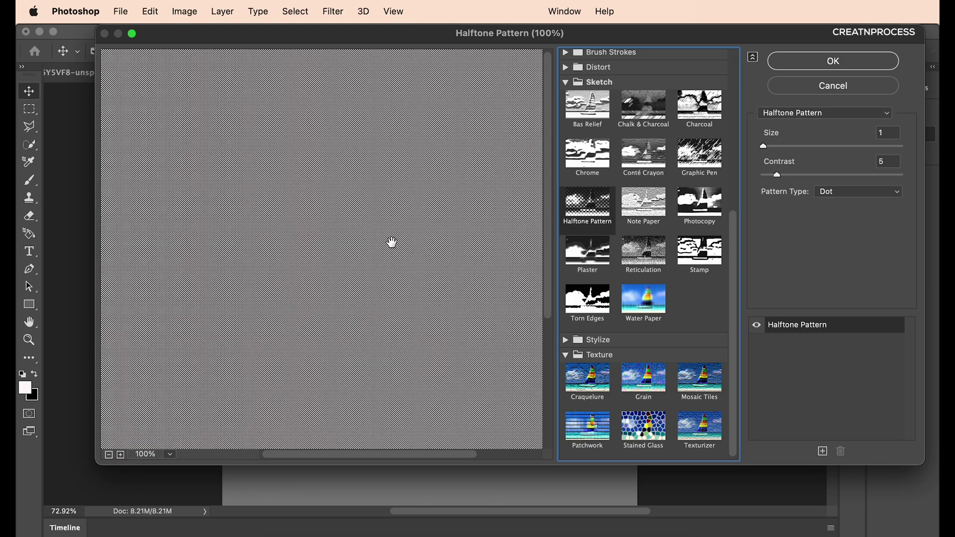
pyautogui.keyDown('alt'); pyautogui.click(392, 243); pyautogui.keyUp('alt')
pyautogui.doubleClick(881, 132)
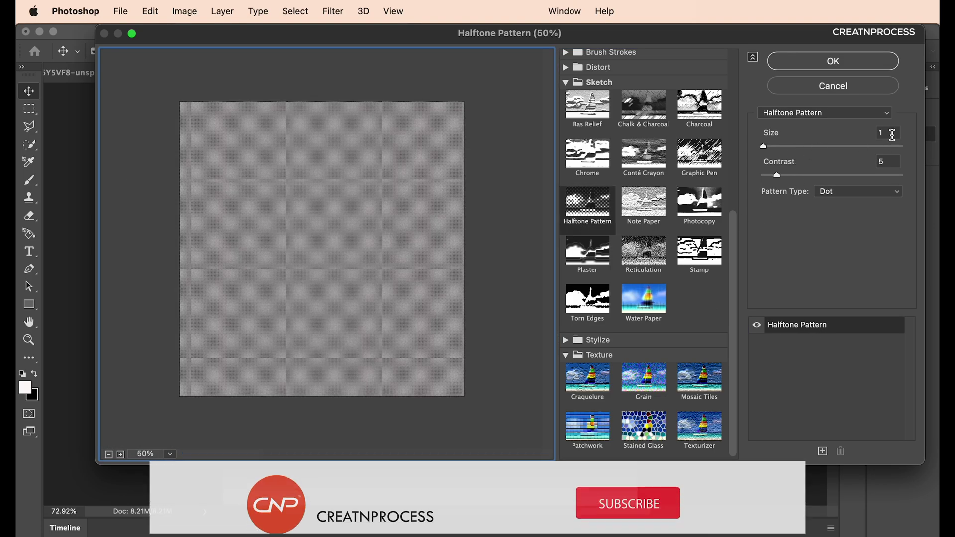
pyautogui.write('7')
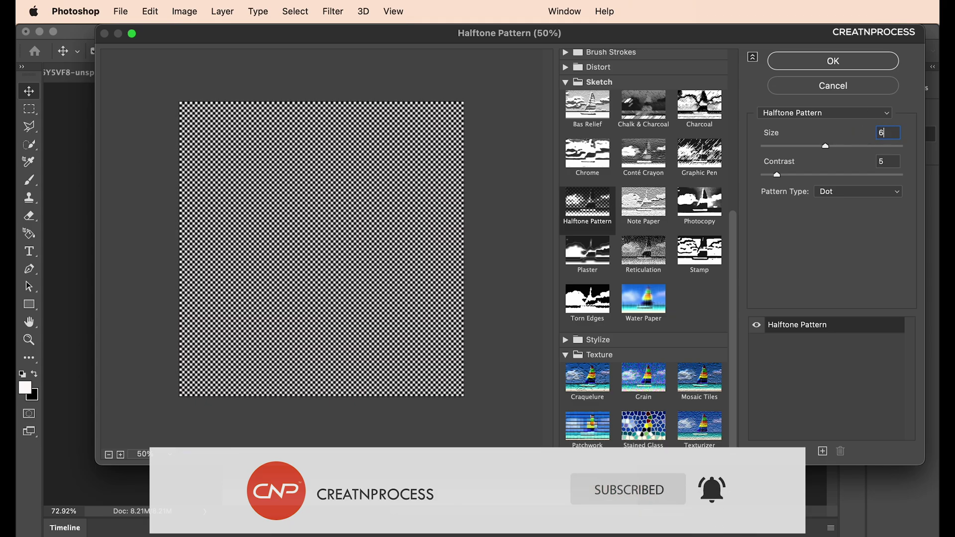
pyautogui.write('6')
pyautogui.press('Tab')
pyautogui.write('4')
pyautogui.click(853, 63)
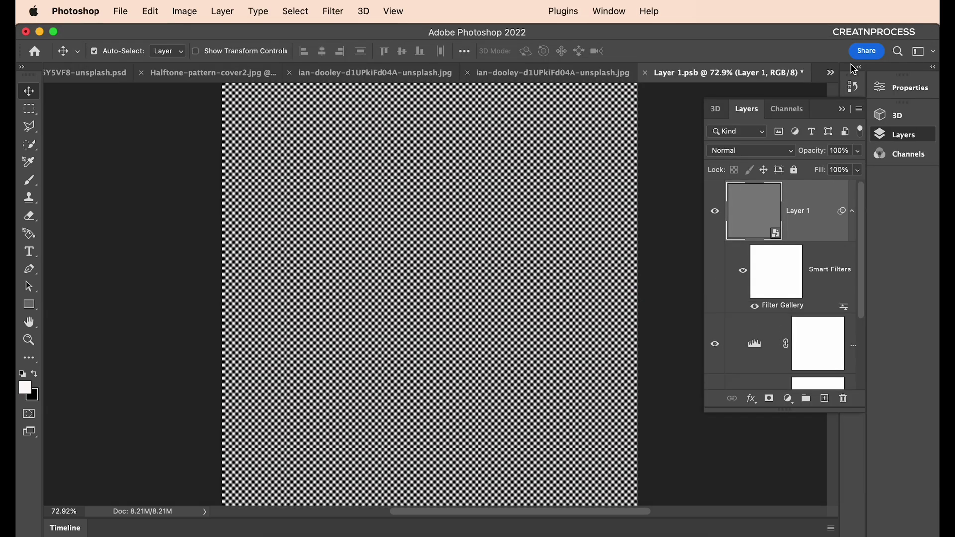
# Step: Set the gray halftone layer's blend mode to Hard Mix, comparing it with the neighbouring light blend modes
pyautogui.click(753, 151)
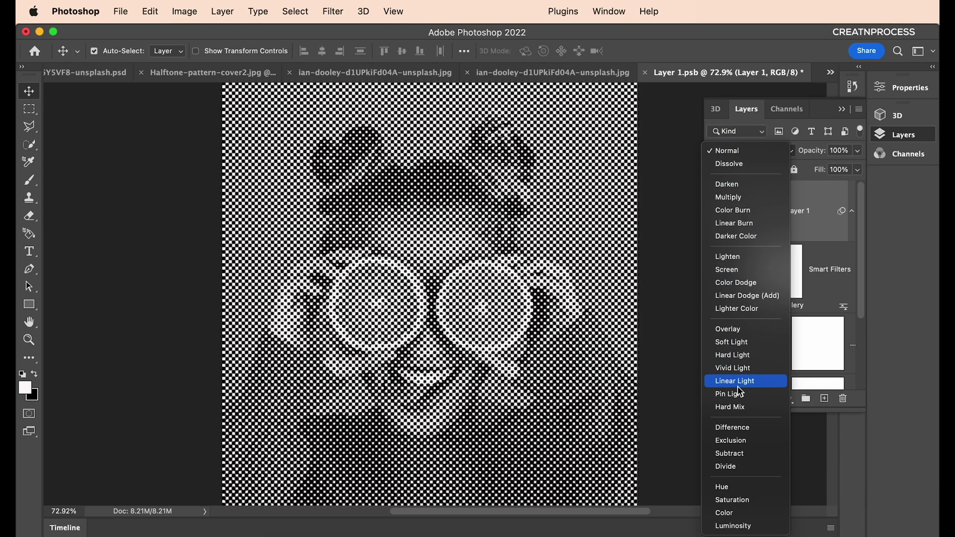
pyautogui.click(735, 408)
pyautogui.press('super+0')
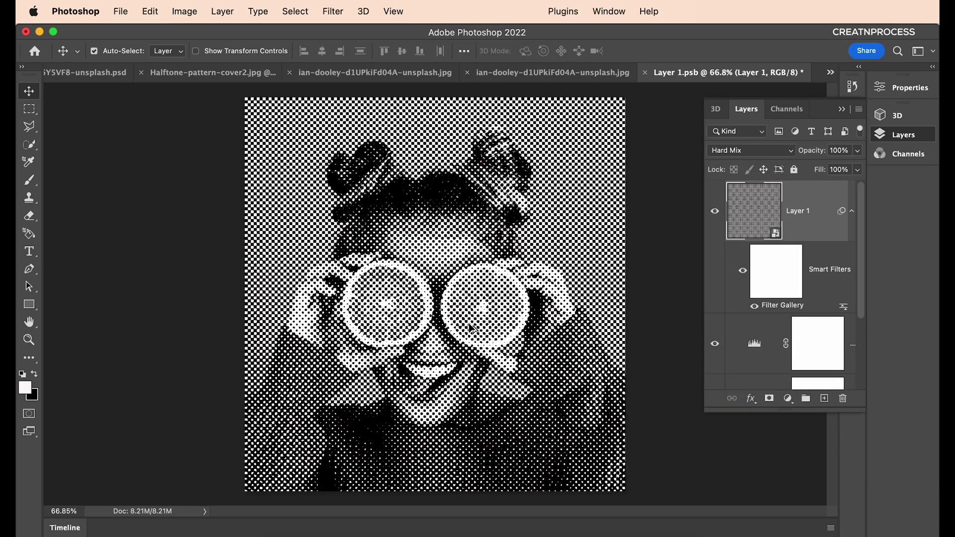
pyautogui.click(757, 155)
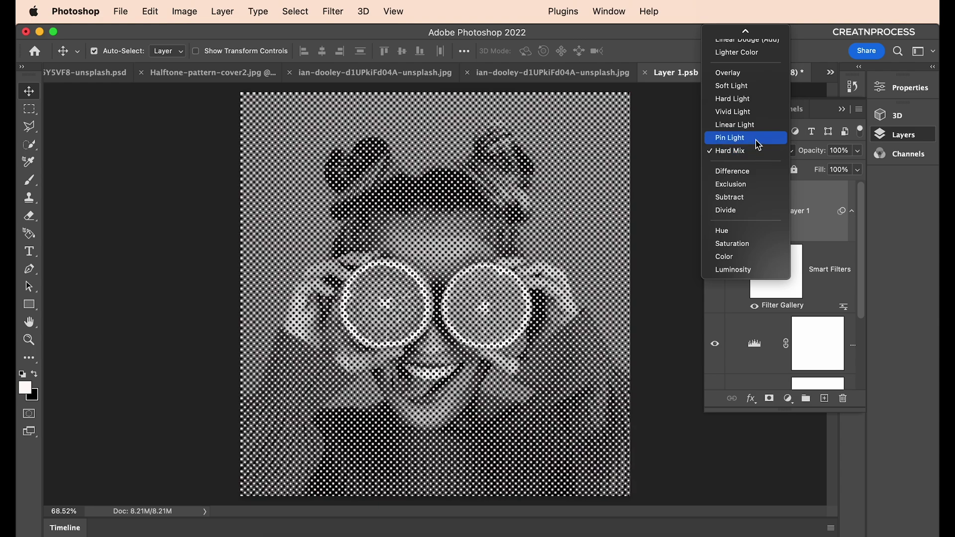
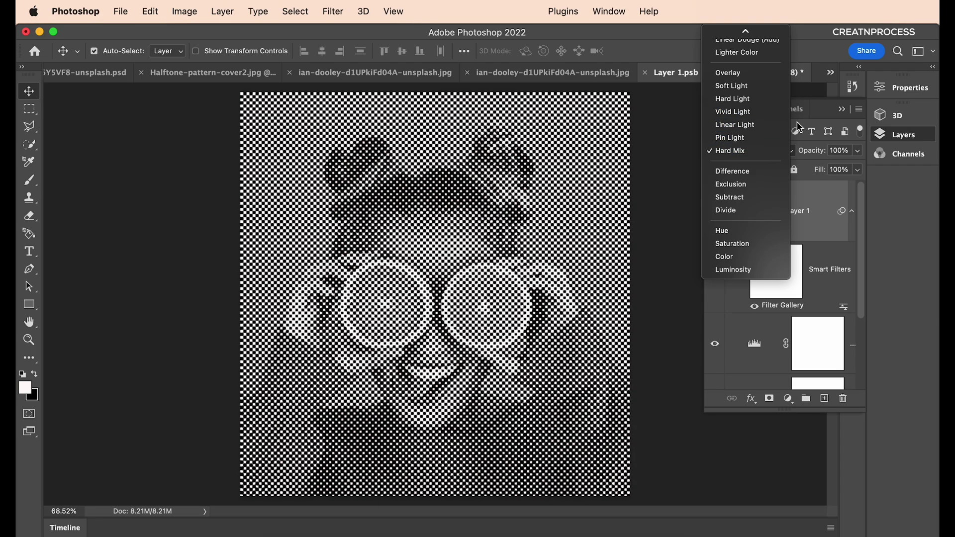
pyautogui.click(774, 150)
pyautogui.click(766, 156)
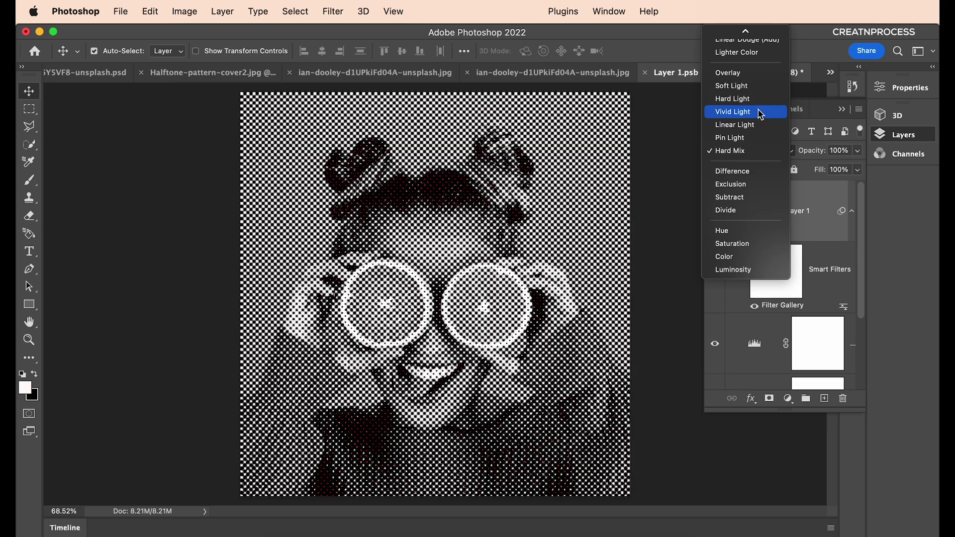
pyautogui.click(750, 151)
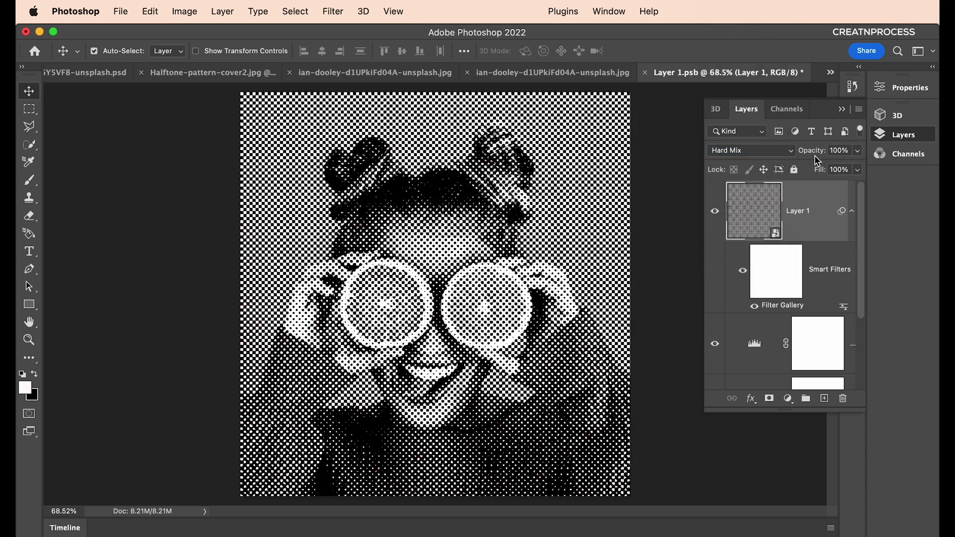
# Step: Lower the Fill of the Hard Mix halftone layer to 68% and check the dots over the portrait
pyautogui.click(857, 170)
pyautogui.moveTo(838, 187); pyautogui.dragTo(836, 187)
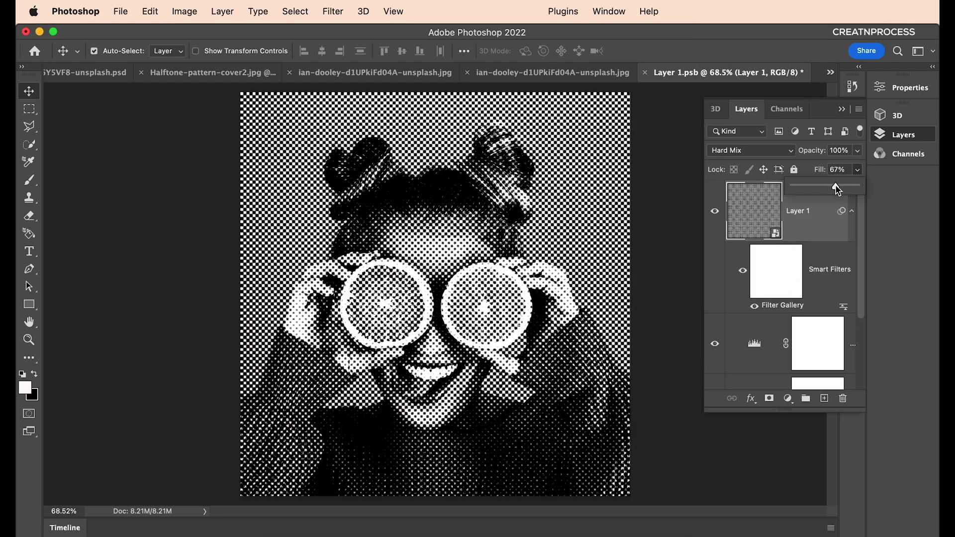
pyautogui.scroll(-3, 440, 310)
pyautogui.scroll(4, 440, 311)
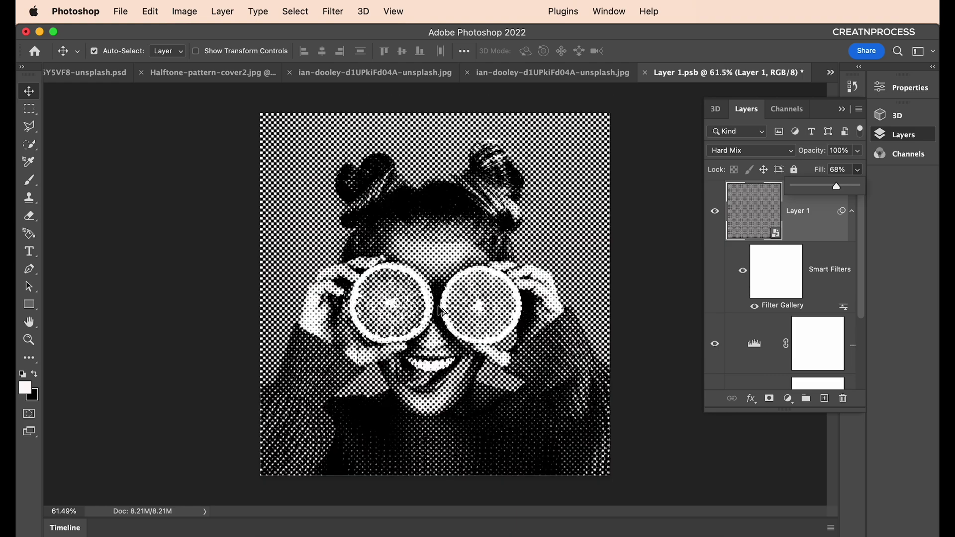
pyautogui.scroll(1, 440, 311)
pyautogui.scroll(-1, 479, 323)
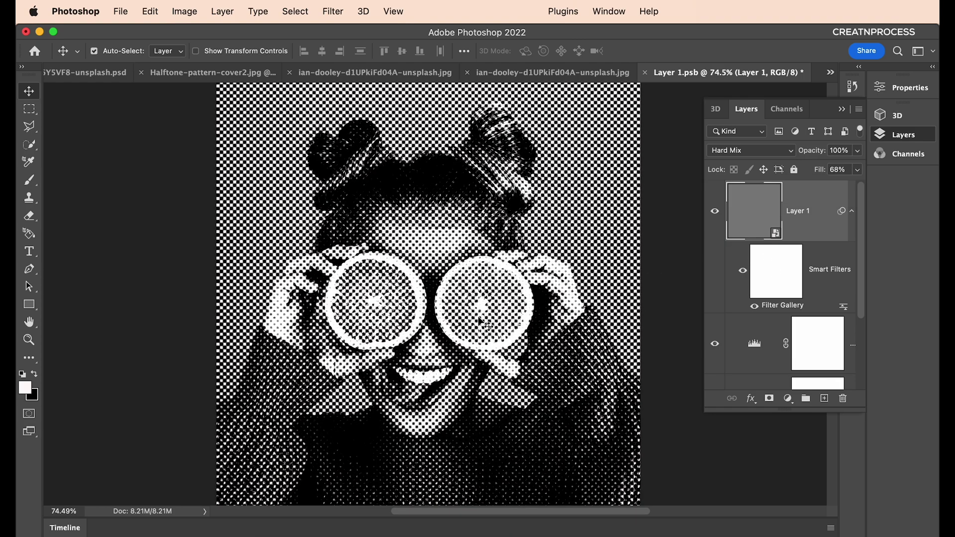
# Step: Reopen the gray layer's Filter Gallery and try other pattern types and a higher contrast for the Halftone Pattern
pyautogui.doubleClick(787, 307)
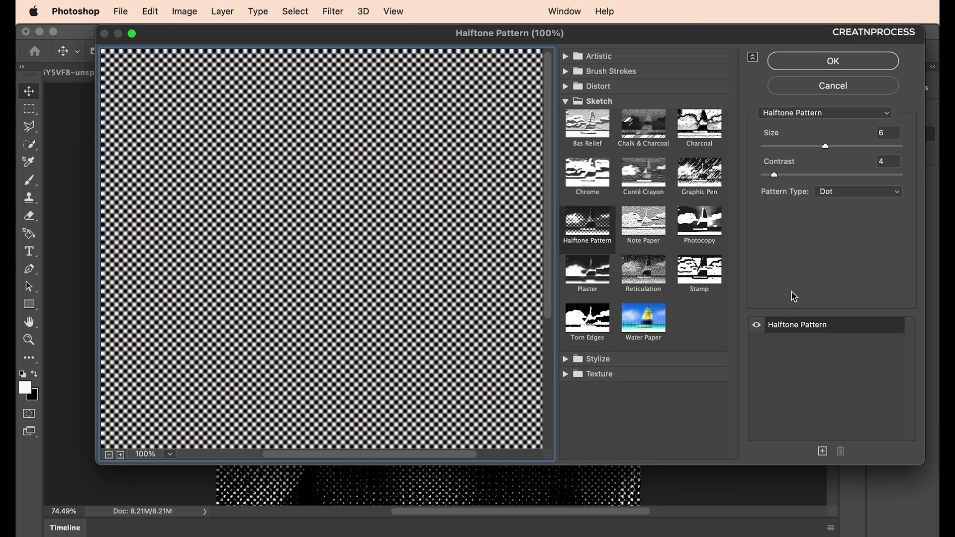
pyautogui.click(840, 197)
pyautogui.click(839, 205)
pyautogui.click(841, 192)
pyautogui.click(844, 185)
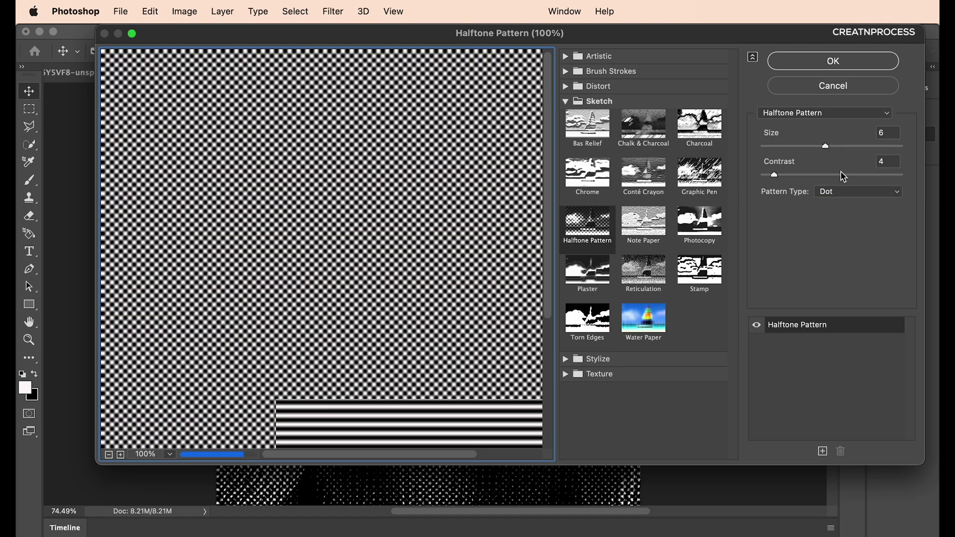
pyautogui.click(842, 191)
pyautogui.click(843, 191)
pyautogui.click(844, 193)
pyautogui.click(840, 179)
pyautogui.click(843, 192)
pyautogui.click(841, 209)
pyautogui.moveTo(774, 175); pyautogui.dragTo(805, 180)
pyautogui.click(834, 62)
pyautogui.scroll(3, 502, 291)
pyautogui.scroll(-8, 507, 301)
pyautogui.scroll(4, 509, 305)
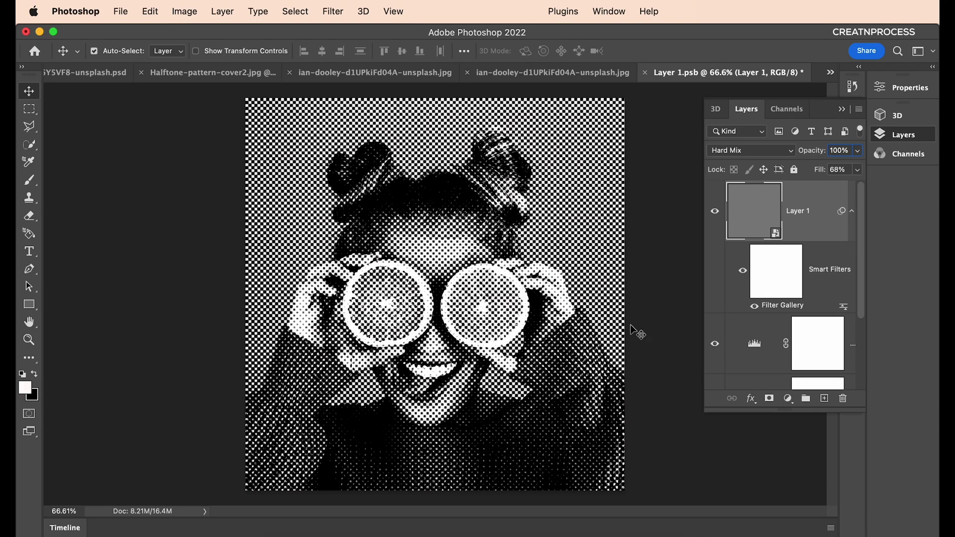
# Step: Edit the gray layer's Halftone Pattern to size 5 and contrast 3, keeping the Dot type, and apply it
pyautogui.doubleClick(801, 306)
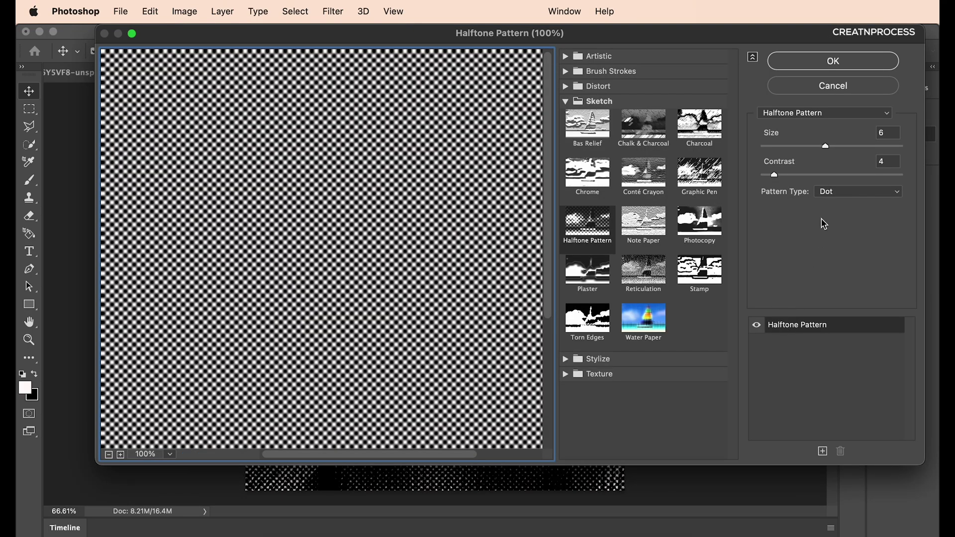
pyautogui.doubleClick(879, 132)
pyautogui.click(887, 161)
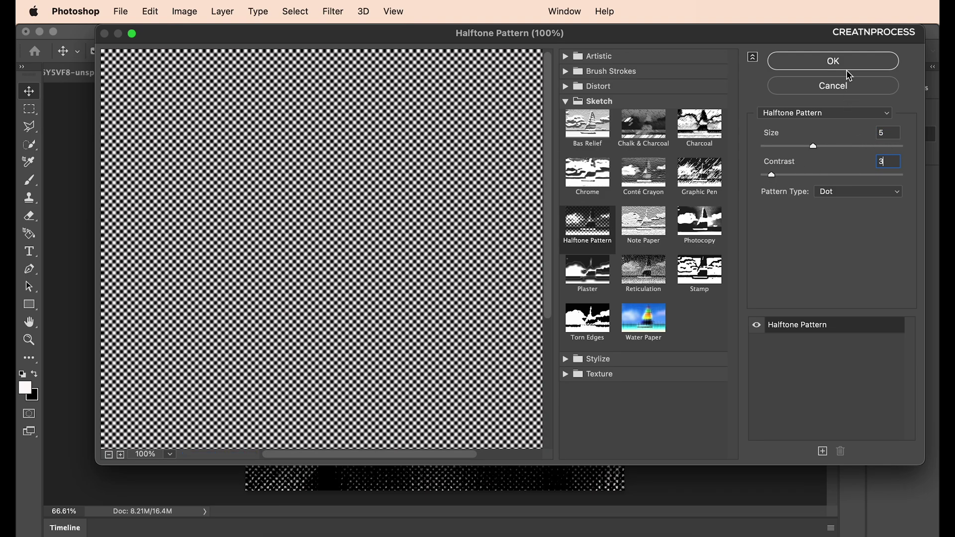
pyautogui.click(845, 62)
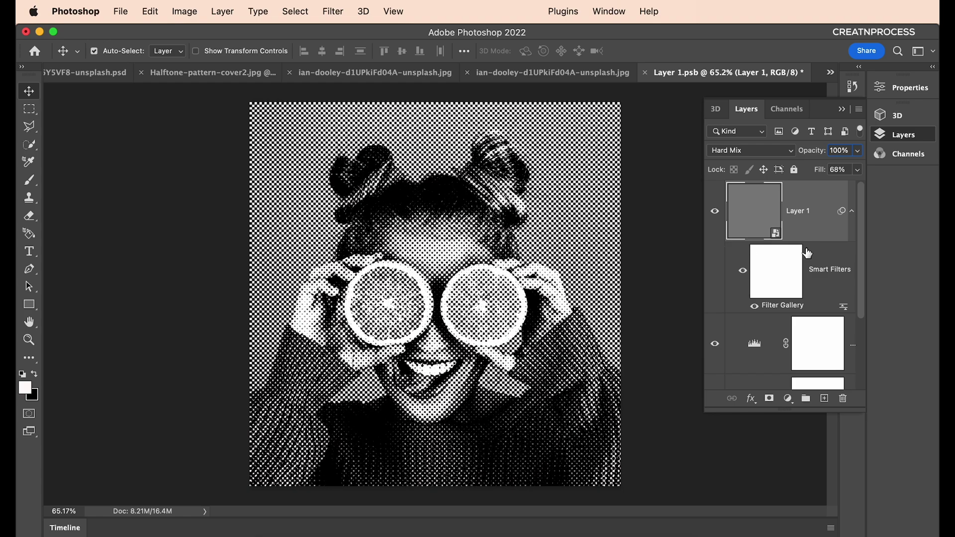
# Step: Duplicate the original colour photo to the top of the layer stack and add an empty layer above it for brush painting
pyautogui.scroll(-3, 799, 252)
pyautogui.moveTo(810, 367); pyautogui.dragTo(808, 150)
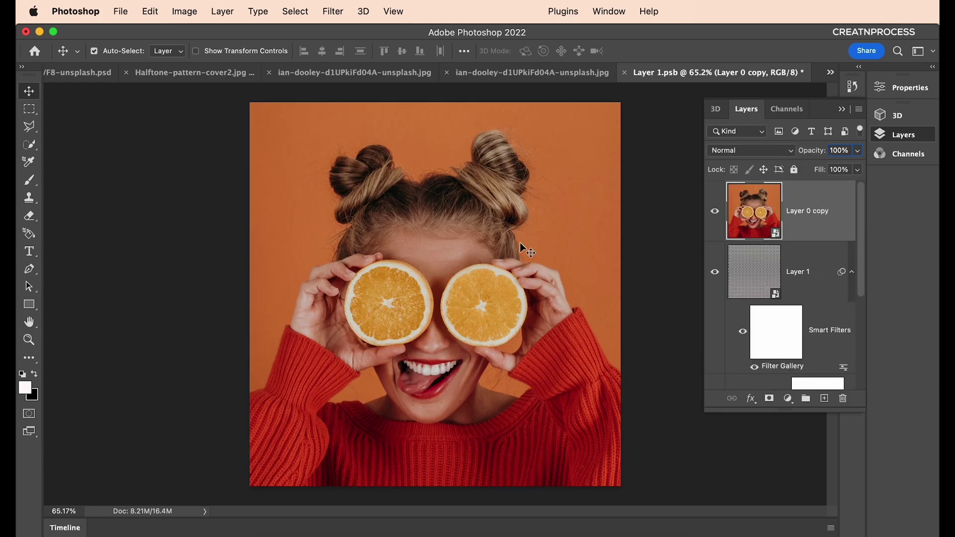
pyautogui.press('b')
pyautogui.click(824, 399)
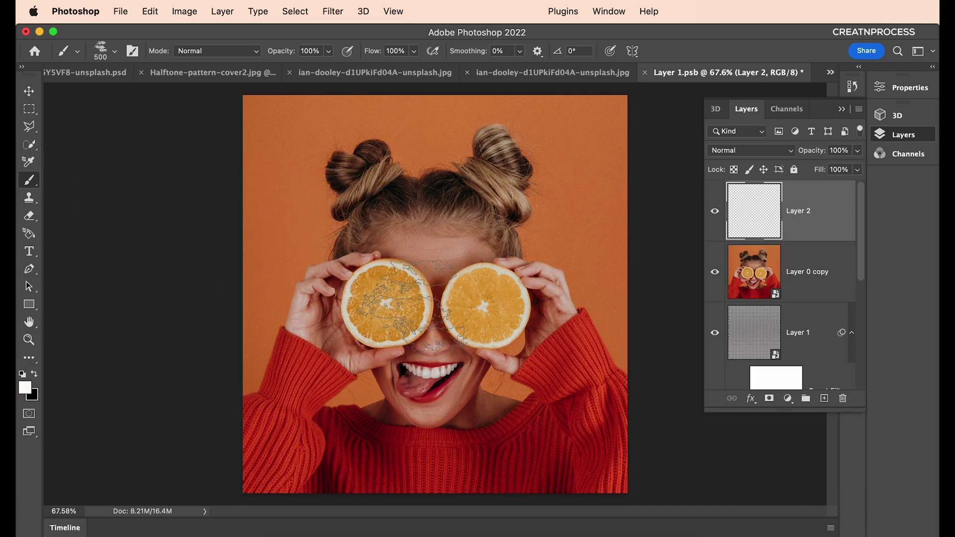
pyautogui.moveTo(32, 187); pyautogui.dragTo(88, 185)
pyautogui.scroll(-1, 448, 264)
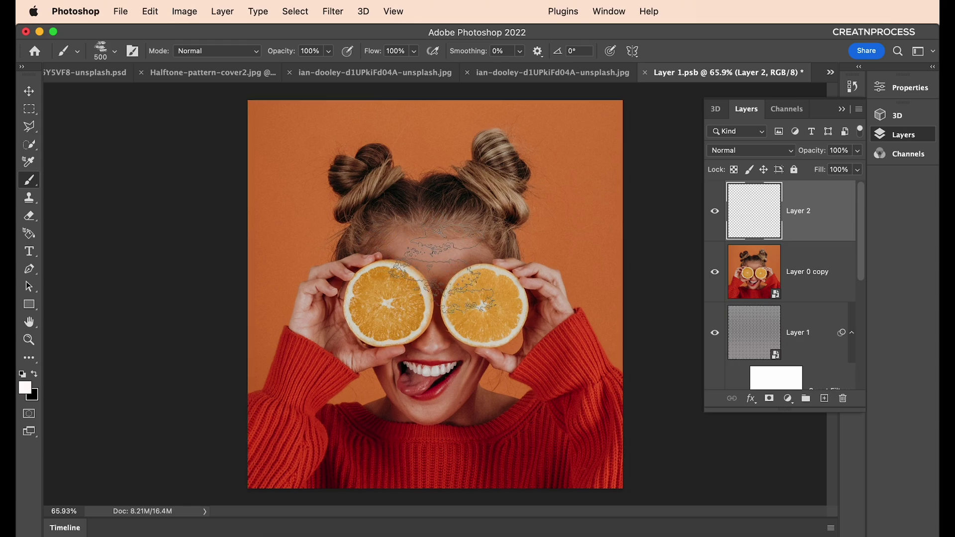
# Step: Open the brush settings, compare several textured tips, and choose the 127 px tip with 1% spacing
pyautogui.click(132, 51)
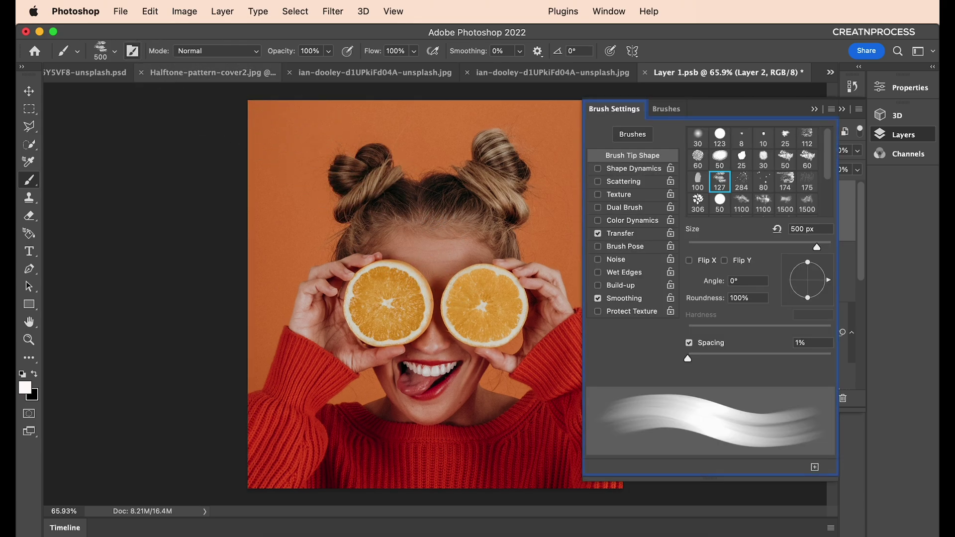
pyautogui.click(785, 158)
pyautogui.click(763, 158)
pyautogui.click(785, 159)
pyautogui.click(807, 158)
pyautogui.click(763, 180)
pyautogui.click(785, 180)
pyautogui.click(805, 181)
pyautogui.click(786, 182)
pyautogui.click(763, 159)
pyautogui.click(724, 184)
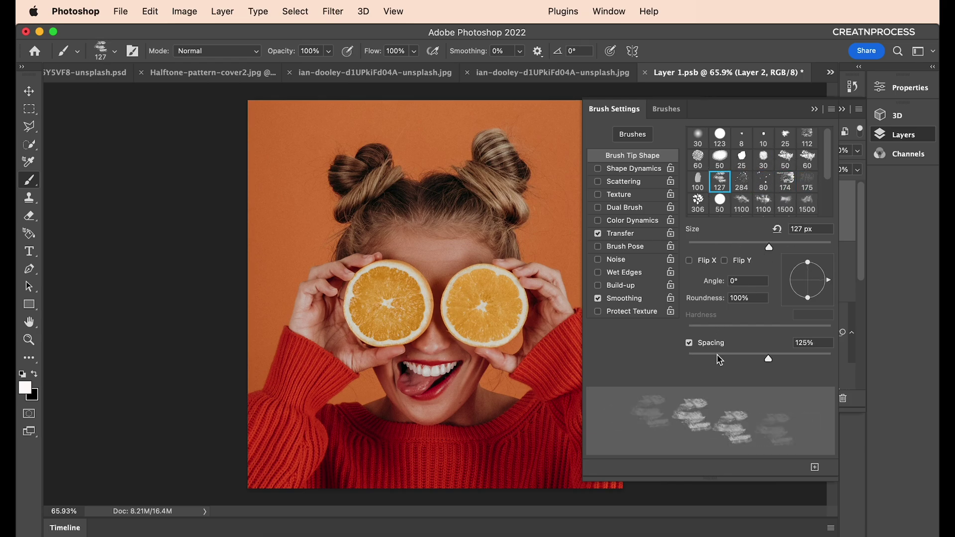
pyautogui.moveTo(724, 354); pyautogui.dragTo(677, 358)
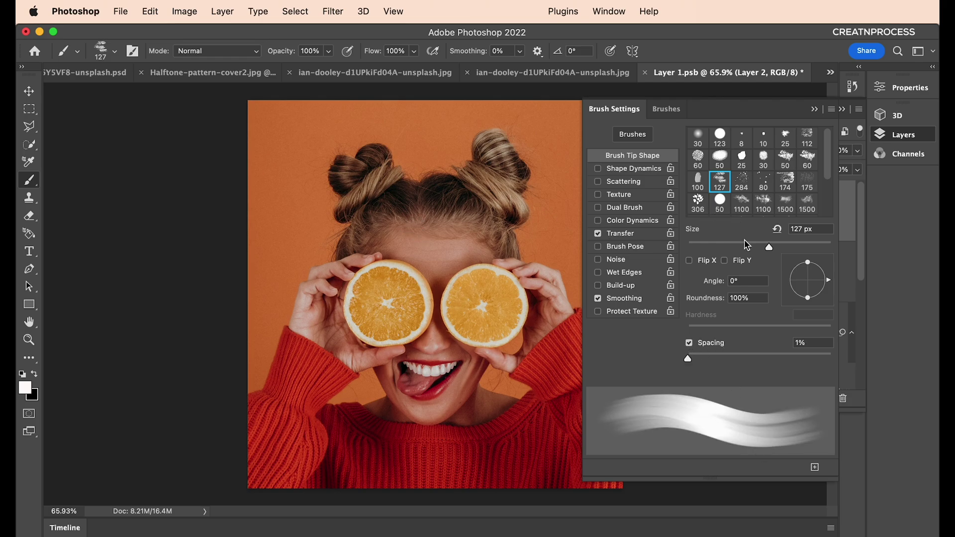
# Step: Try white test strokes across the portrait with the 127 tip, enlarging the brush to 600 px and undoing each stroke
pyautogui.moveTo(368, 170); pyautogui.dragTo(332, 175)
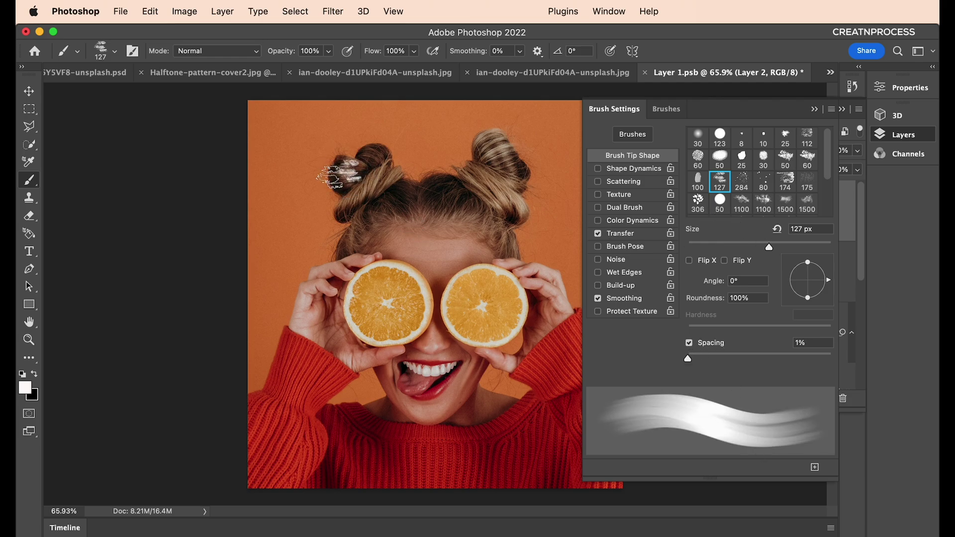
pyautogui.press('super+z')
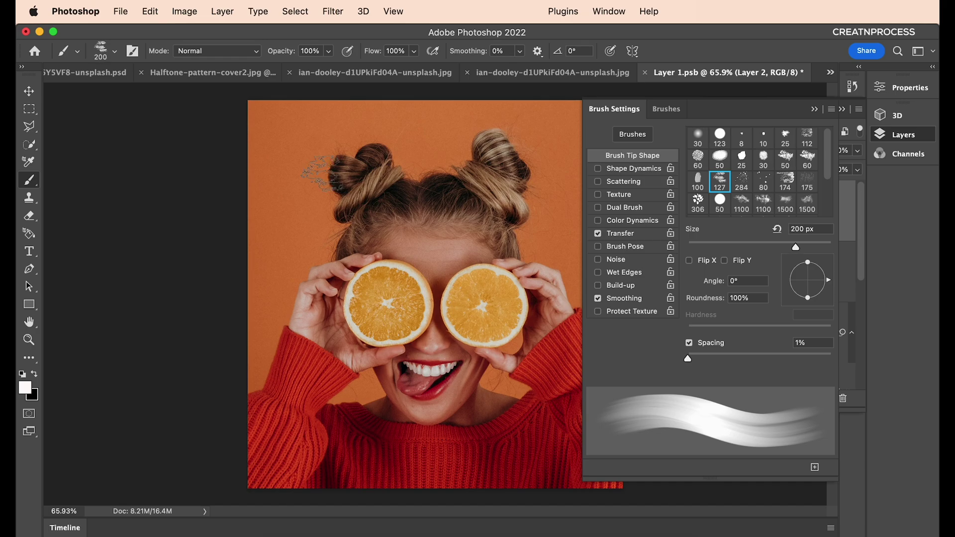
pyautogui.moveTo(300, 164)
pyautogui.mouseDown()
pyautogui.moveTo(475, 306)
pyautogui.moveTo(497, 357)
pyautogui.mouseUp()
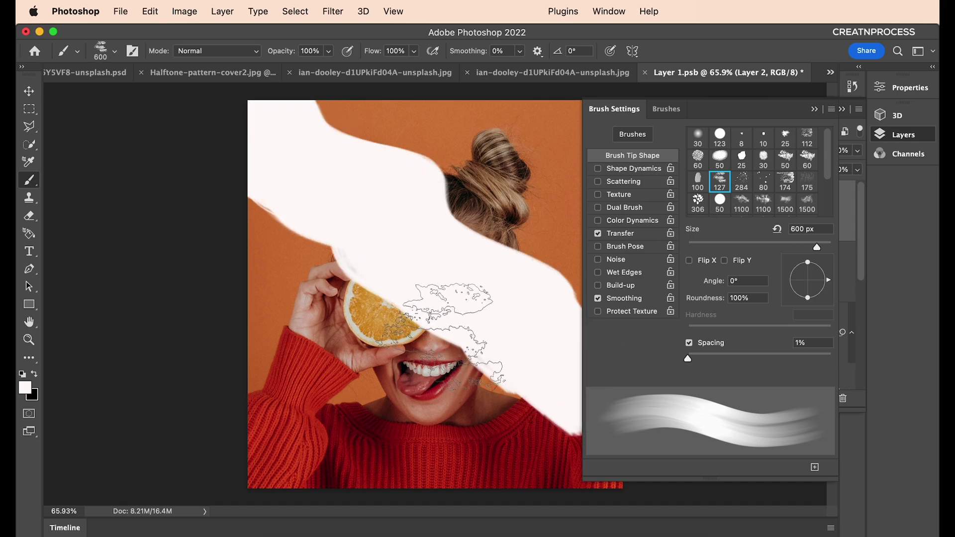
pyautogui.press('super+z')
pyautogui.moveTo(318, 179)
pyautogui.mouseDown()
pyautogui.moveTo(417, 278)
pyautogui.moveTo(517, 343)
pyautogui.mouseUp()
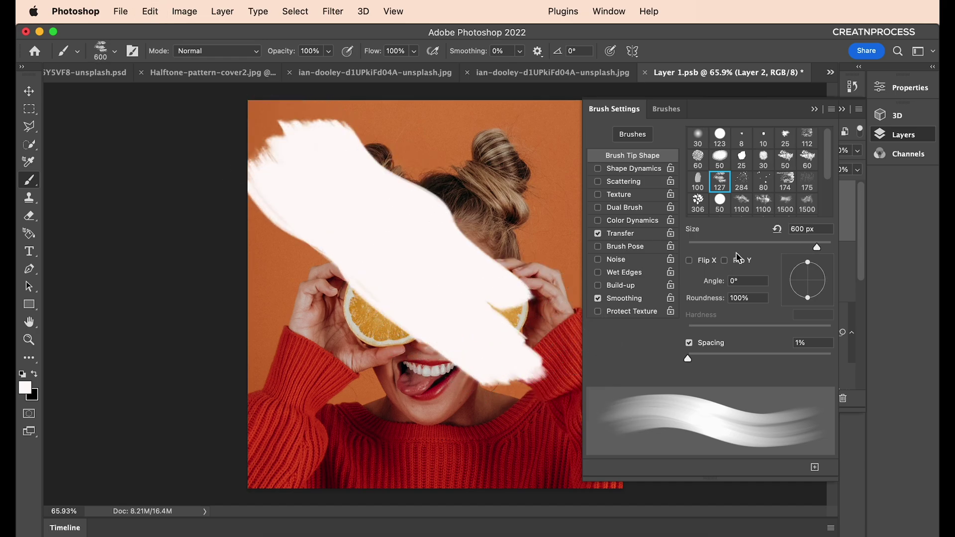
pyautogui.press('super+z')
# Step: Try diagonal strokes with the 174 tip and an 1100 tip, undoing each one
pyautogui.click(786, 182)
pyautogui.moveTo(296, 187); pyautogui.dragTo(486, 348)
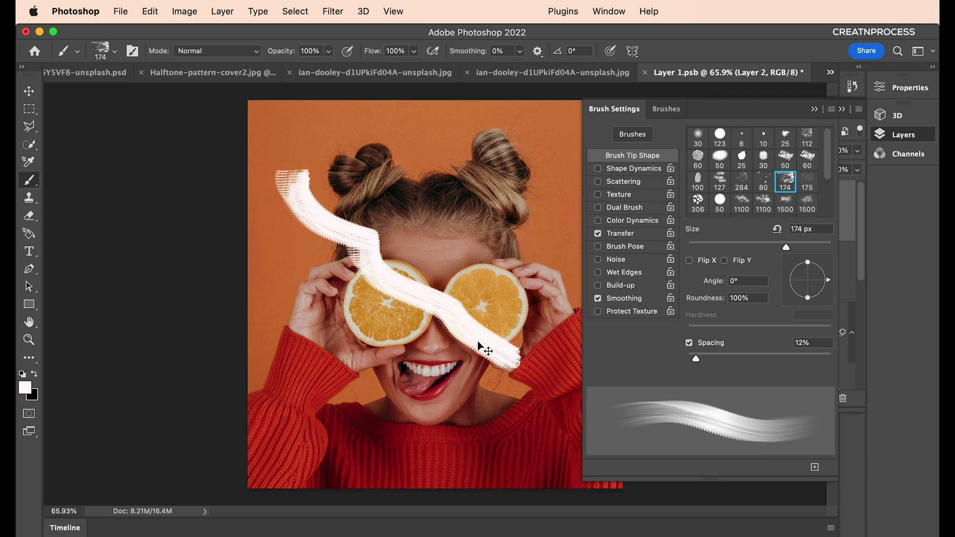
pyautogui.press('super+z')
pyautogui.click(763, 203)
pyautogui.moveTo(338, 189)
pyautogui.mouseDown()
pyautogui.moveTo(448, 214)
pyautogui.moveTo(512, 348)
pyautogui.mouseUp()
pyautogui.press('super+z')
# Step: Reselect the 127 tip and set the brush size to 500 px, spacing to 1% and angle to -33°
pyautogui.click(721, 185)
pyautogui.press(']')
pyautogui.press(']')
pyautogui.press(']')
pyautogui.press(']')
pyautogui.press(']')
pyautogui.press(']')
pyautogui.press(']')
pyautogui.press('super+minus')
pyautogui.moveTo(768, 358); pyautogui.dragTo(677, 363)
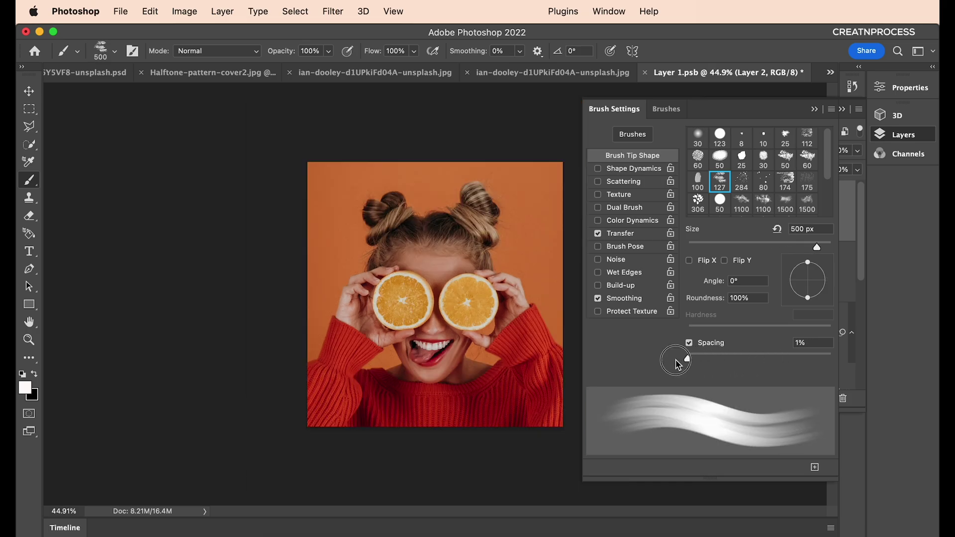
pyautogui.moveTo(805, 297)
pyautogui.mouseDown()
pyautogui.moveTo(821, 287)
pyautogui.moveTo(819, 297)
pyautogui.mouseUp()
# Step: Paint a broad white diagonal stroke on the empty layer from the photo's upper-left to its lower-right corner, then close the brush settings
pyautogui.moveTo(326, 189)
pyautogui.mouseDown()
pyautogui.moveTo(366, 202)
pyautogui.moveTo(427, 261)
pyautogui.moveTo(547, 417)
pyautogui.mouseUp()
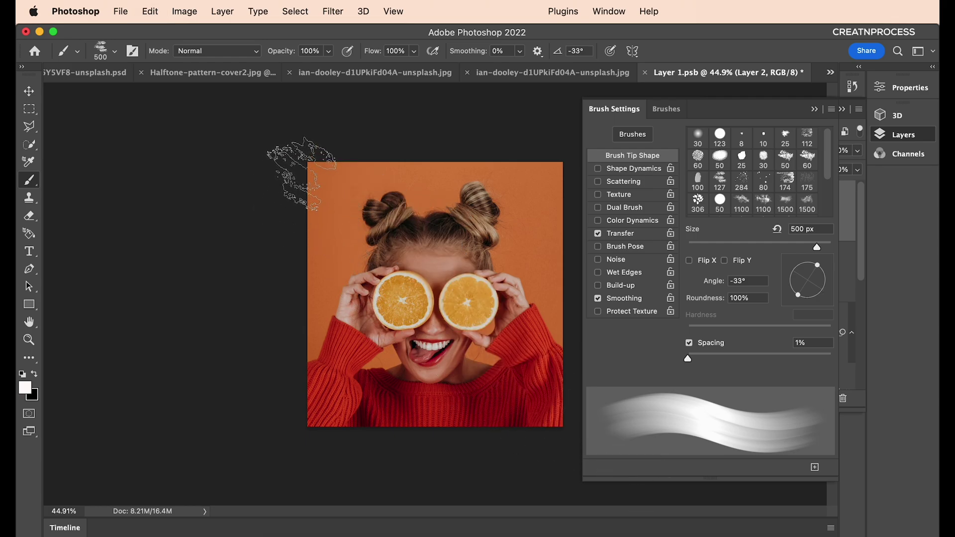
pyautogui.moveTo(284, 151); pyautogui.dragTo(533, 386)
pyautogui.press('super+z')
pyautogui.moveTo(314, 165)
pyautogui.mouseDown()
pyautogui.moveTo(547, 418)
pyautogui.moveTo(437, 268)
pyautogui.moveTo(544, 437)
pyautogui.moveTo(582, 437)
pyautogui.mouseUp()
pyautogui.scroll(3, 419, 320)
pyautogui.scroll(-3, 419, 319)
pyautogui.press('super+z')
pyautogui.scroll(2, 480, 325)
pyautogui.scroll(-1, 480, 326)
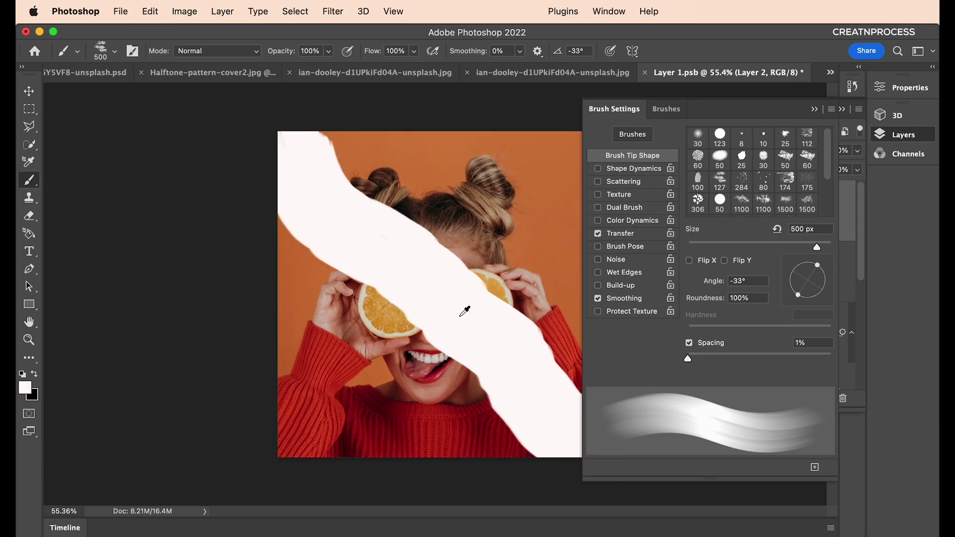
pyautogui.click(817, 110)
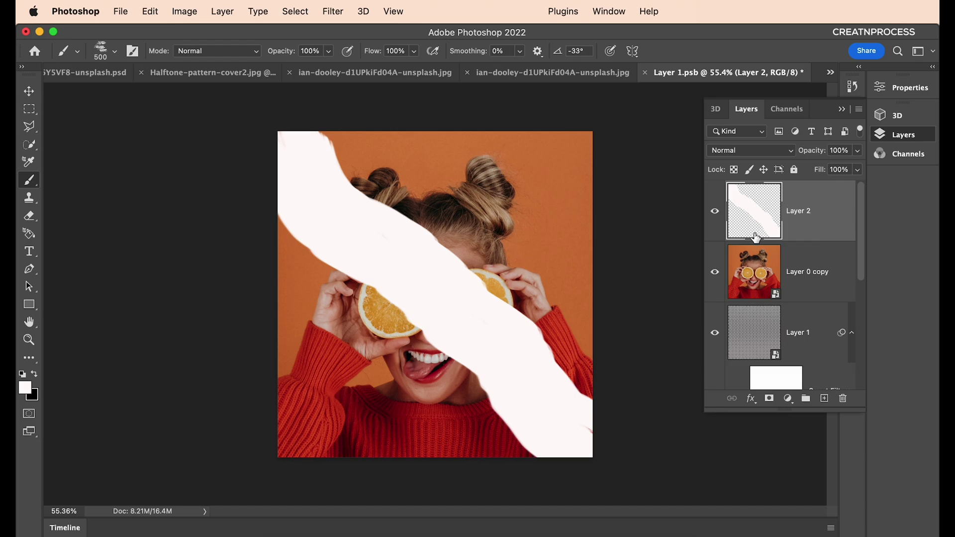
# Step: Place the painted layer beneath the colour photo copy and clip the photo to the stroke, leaving the photo layer selected
pyautogui.moveTo(775, 226); pyautogui.dragTo(774, 300)
pyautogui.click(806, 217)
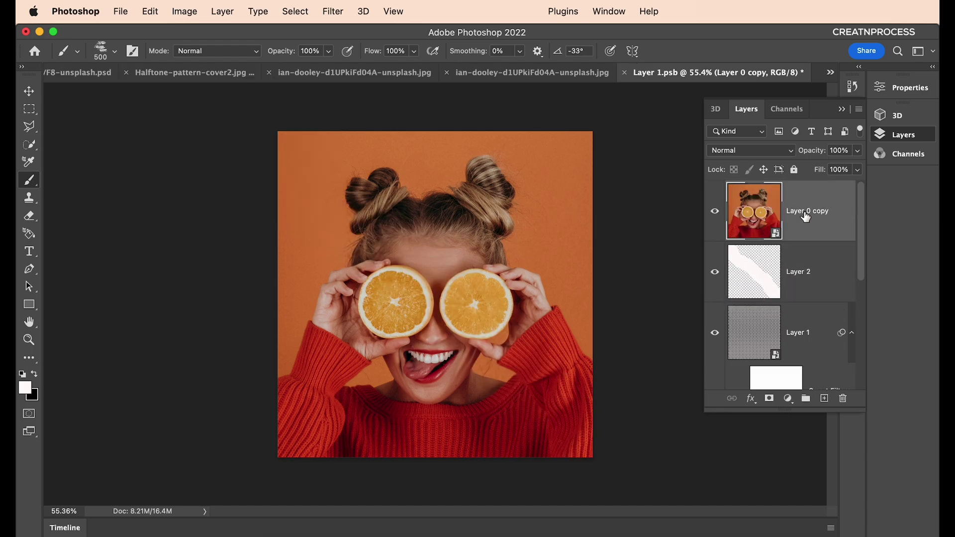
pyautogui.keyDown('alt'); pyautogui.click(771, 238); pyautogui.keyUp('alt')
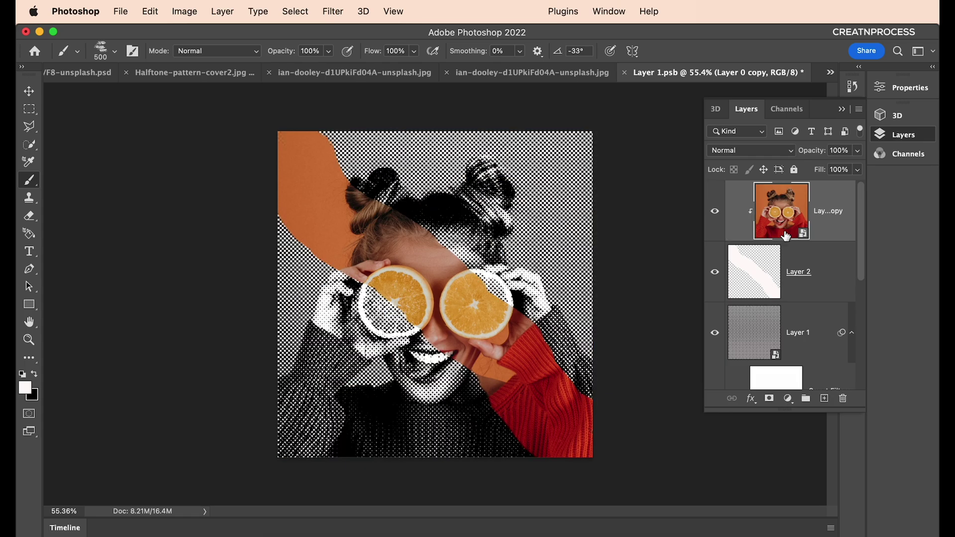
pyautogui.click(770, 269)
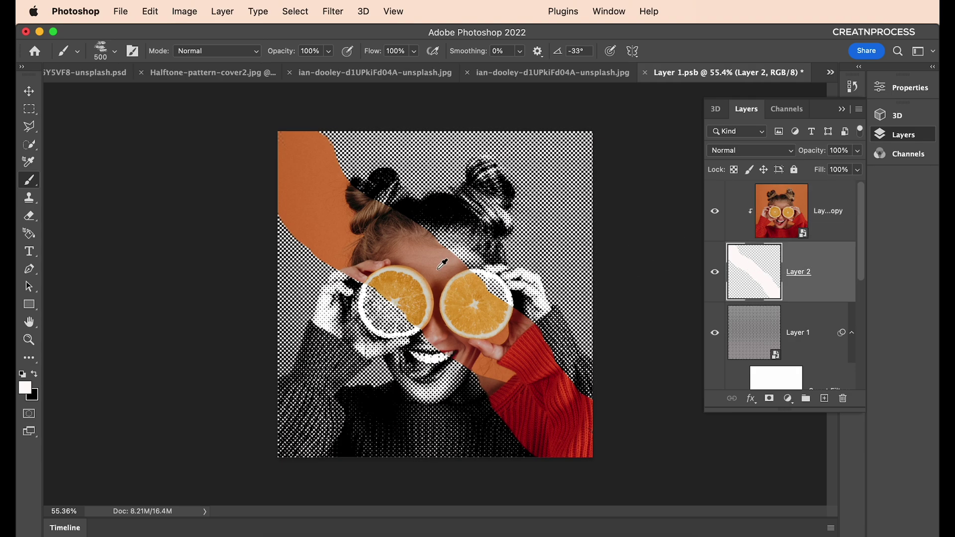
pyautogui.press('super+equal')
pyautogui.click(781, 223)
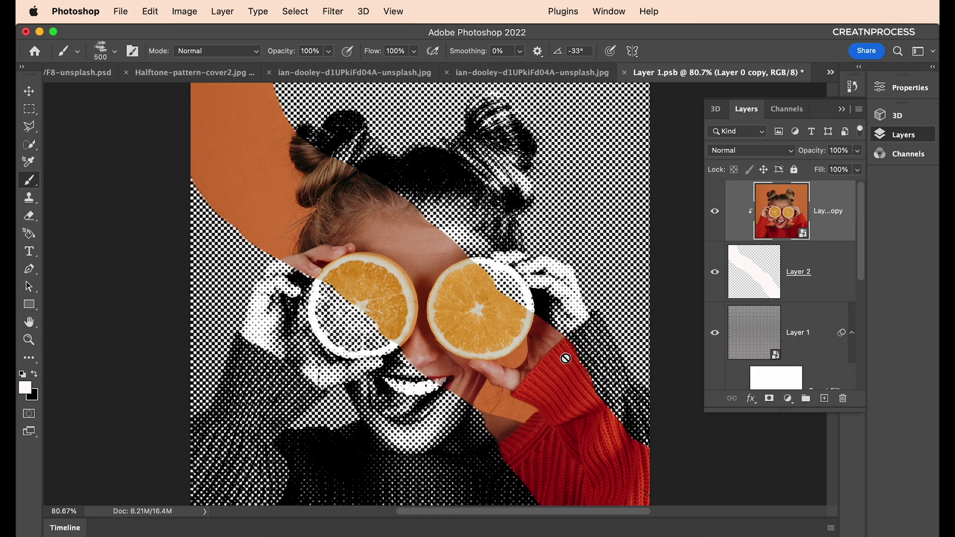
pyautogui.press('super+minus')
pyautogui.scroll(2, 459, 282)
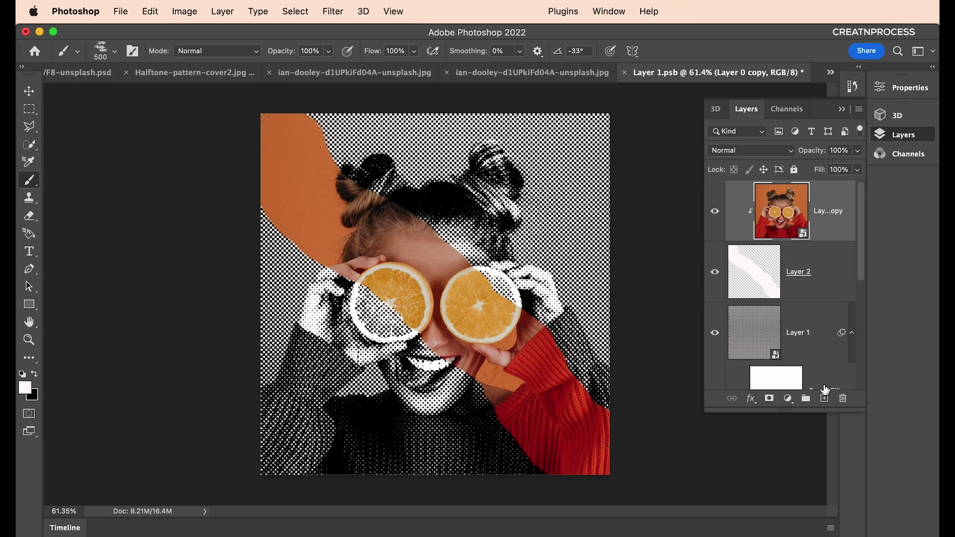
# Step: Add an empty layer above the colour photo copy, clip it to the diagonal stroke, and leave the new layer selected
pyautogui.click(824, 398)
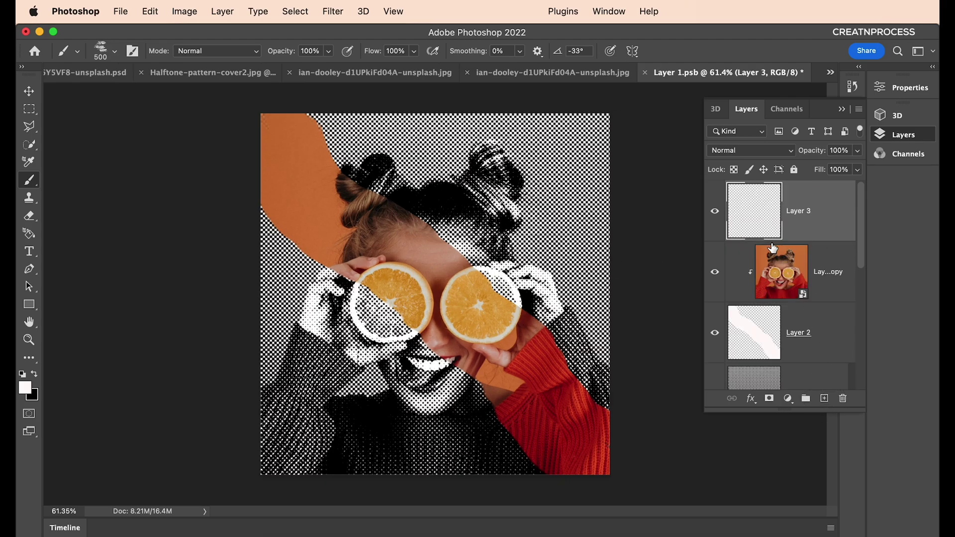
pyautogui.rightClick(820, 227)
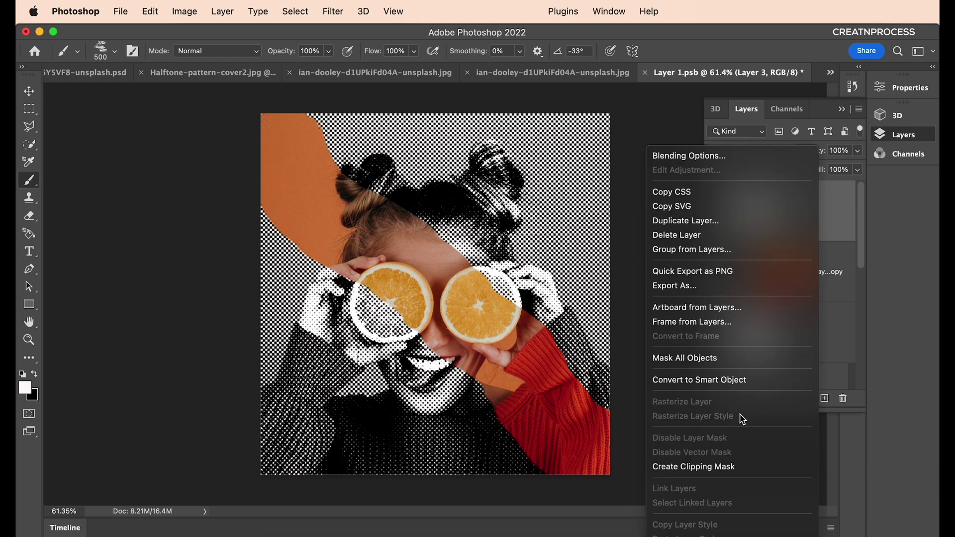
pyautogui.click(783, 282)
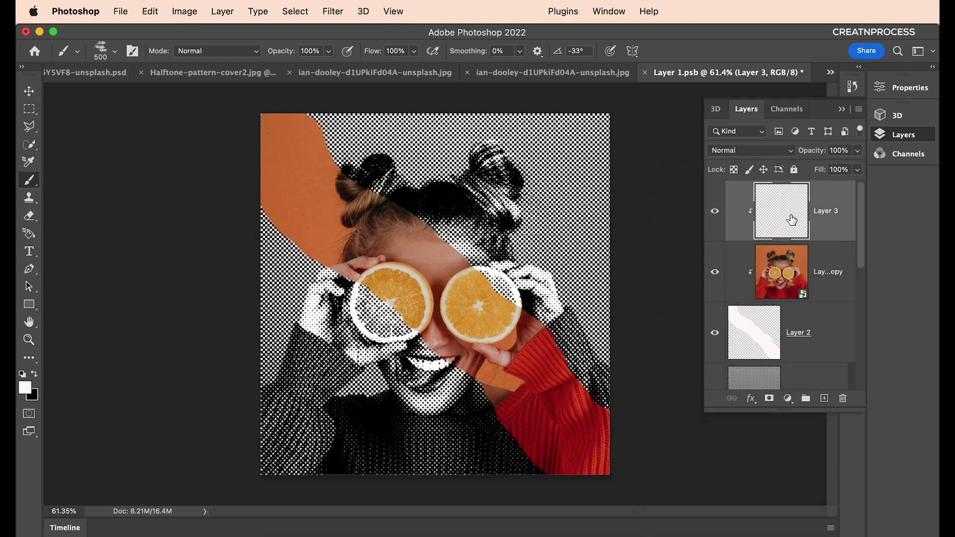
pyautogui.click(772, 319)
pyautogui.click(715, 332)
pyautogui.click(715, 332)
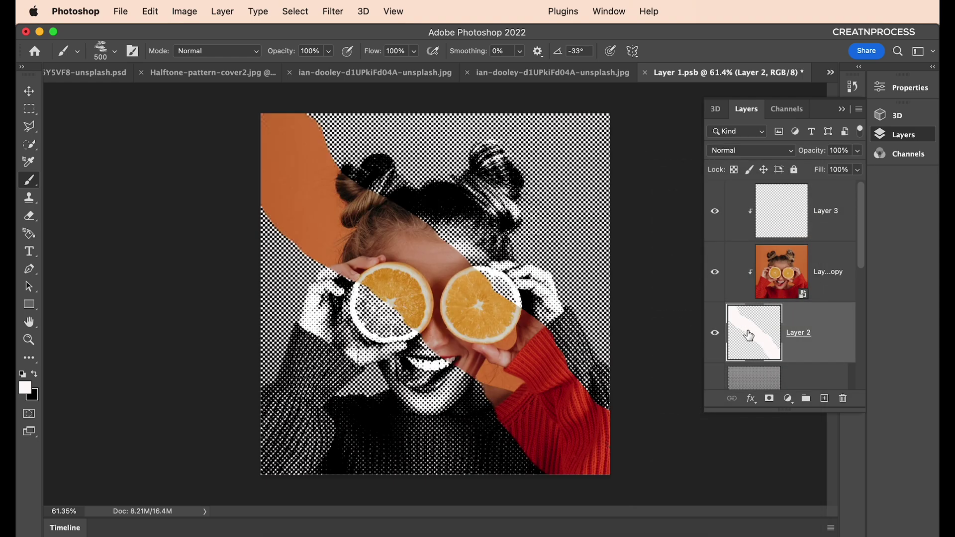
pyautogui.click(785, 212)
pyautogui.scroll(-1, 609, 205)
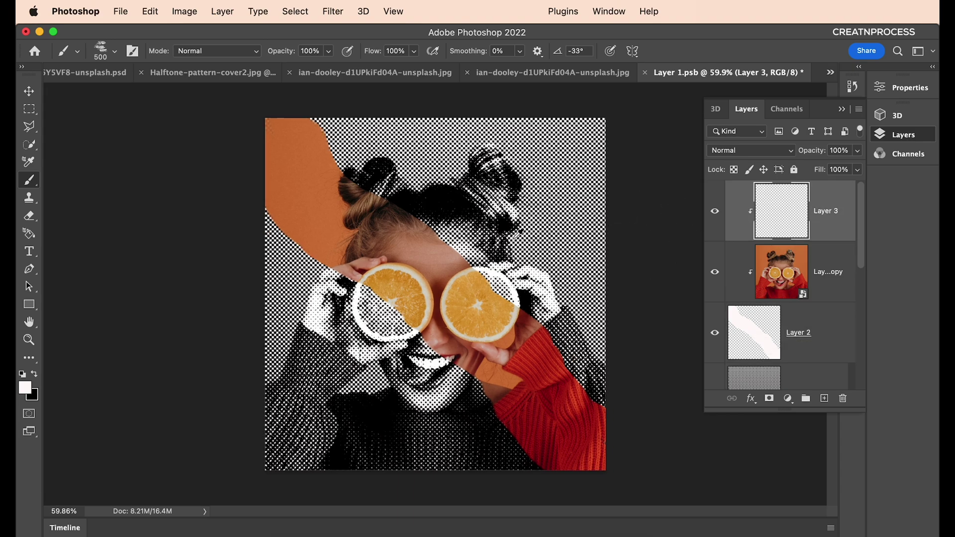
# Step: Try white diagonal strokes along the upper edge of the colour band, undoing each one
pyautogui.press('x')
pyautogui.press('x')
pyautogui.moveTo(325, 92)
pyautogui.mouseDown()
pyautogui.moveTo(378, 119)
pyautogui.moveTo(621, 353)
pyautogui.mouseUp()
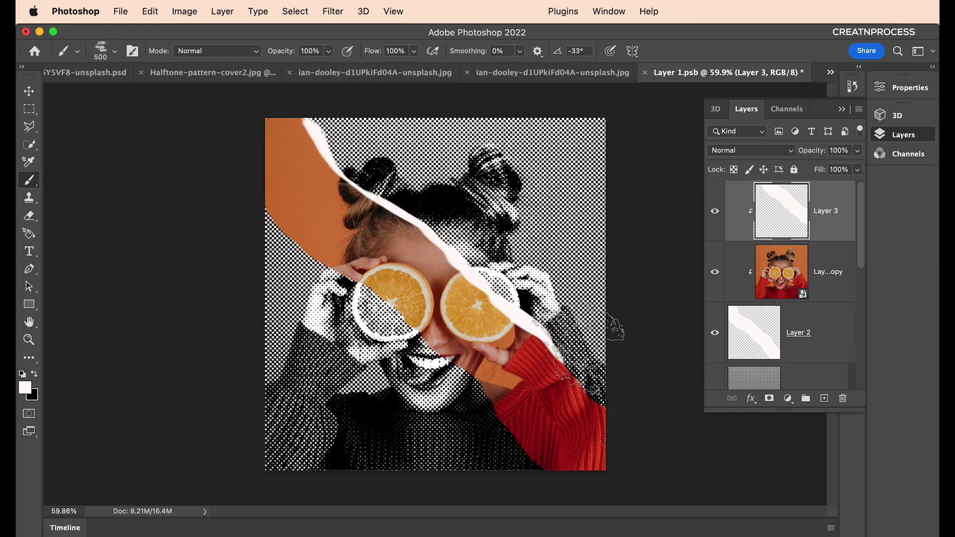
pyautogui.hotkey('ctrl', 'z')
pyautogui.moveTo(329, 99)
pyautogui.mouseDown()
pyautogui.moveTo(352, 141)
pyautogui.moveTo(488, 226)
pyautogui.moveTo(445, 221)
pyautogui.moveTo(596, 339)
pyautogui.moveTo(628, 383)
pyautogui.mouseUp()
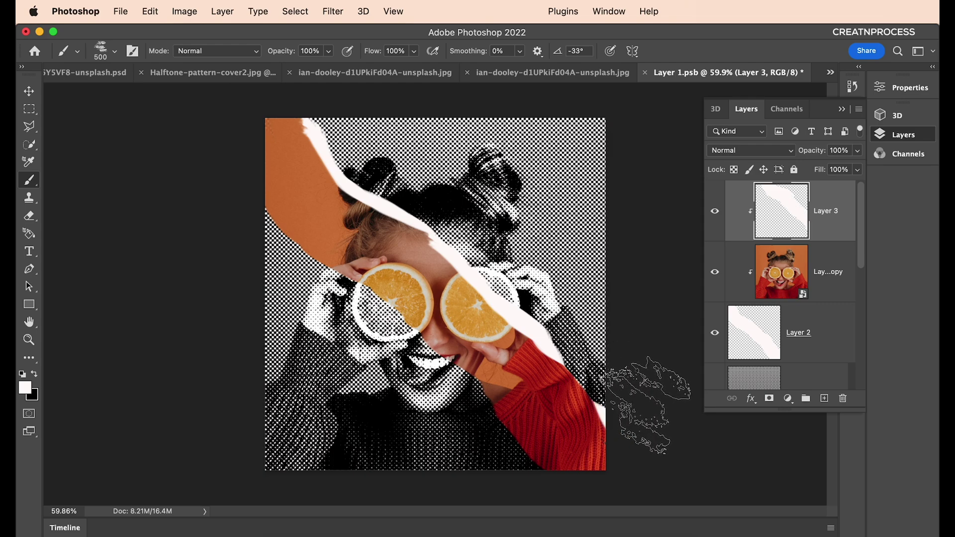
pyautogui.press('super+z')
# Step: Paint white diagonal strokes on the clipped layer along the colour band's upper and lower edges to imitate torn paper borders
pyautogui.scroll(-1, 348, 124)
pyautogui.moveTo(361, 120)
pyautogui.mouseDown()
pyautogui.moveTo(405, 192)
pyautogui.moveTo(518, 271)
pyautogui.moveTo(584, 369)
pyautogui.moveTo(640, 404)
pyautogui.mouseUp()
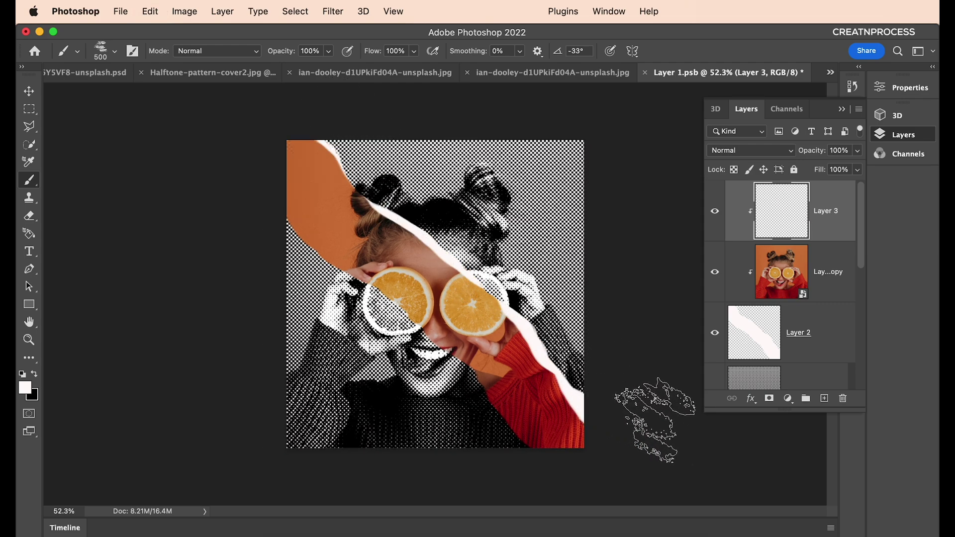
pyautogui.moveTo(253, 214)
pyautogui.mouseDown()
pyautogui.moveTo(338, 315)
pyautogui.moveTo(474, 426)
pyautogui.moveTo(565, 440)
pyautogui.mouseUp()
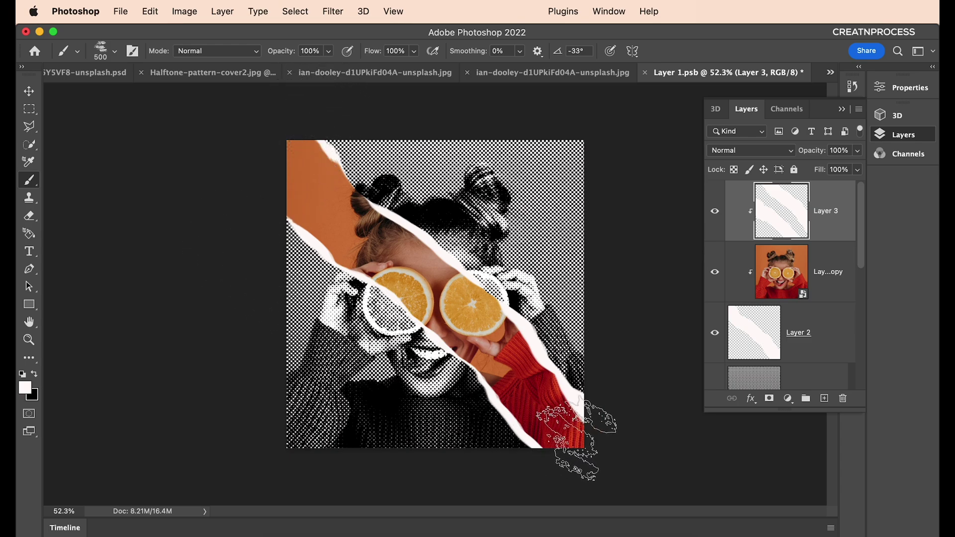
pyautogui.press('super+equal')
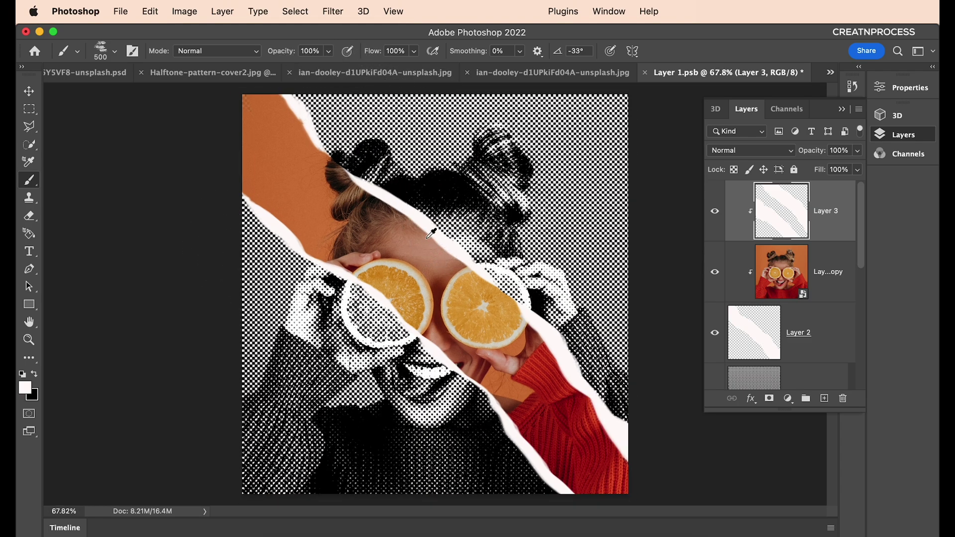
pyautogui.scroll(-1, 348, 217)
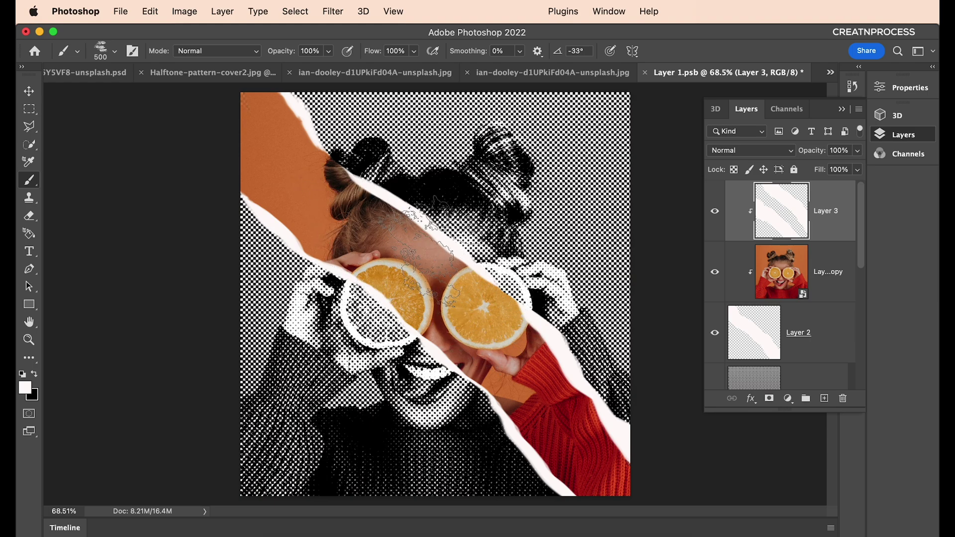
# Step: Try a drop shadow on the white edge strokes' layer, then switch the effect off
pyautogui.doubleClick(849, 239)
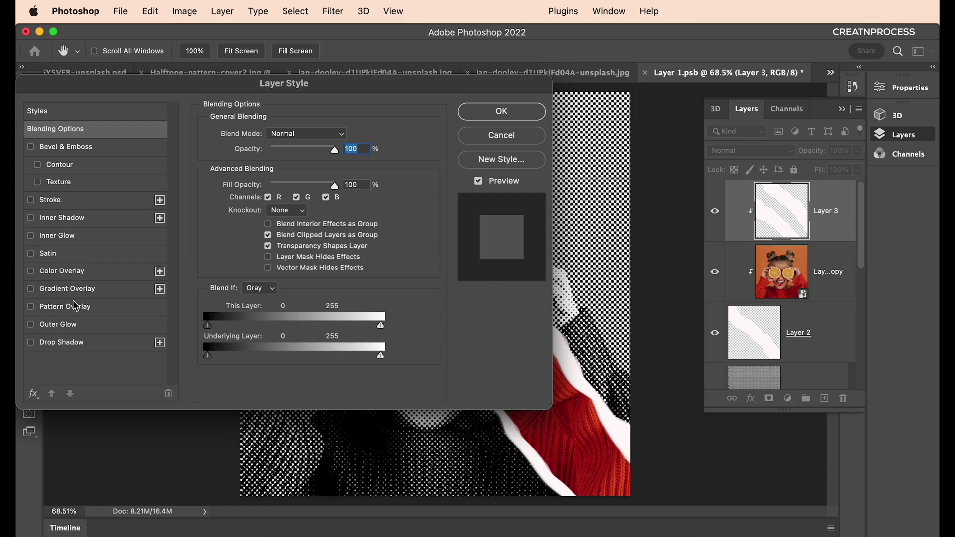
pyautogui.click(61, 342)
pyautogui.moveTo(236, 93); pyautogui.dragTo(725, 152)
pyautogui.moveTo(766, 253); pyautogui.dragTo(756, 283)
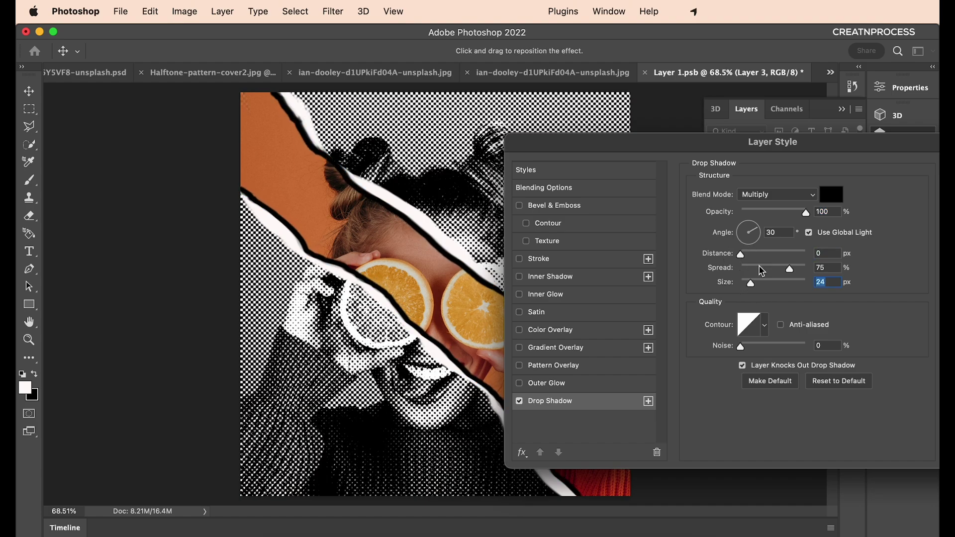
pyautogui.moveTo(761, 149); pyautogui.dragTo(629, 139)
pyautogui.click(388, 391)
# Step: Enable an outer glow on the white edge strokes' layer and set its colour to black
pyautogui.click(388, 373)
pyautogui.click(414, 373)
pyautogui.moveTo(588, 139); pyautogui.dragTo(236, 256)
pyautogui.click(241, 347)
pyautogui.click(753, 423)
pyautogui.click(892, 244)
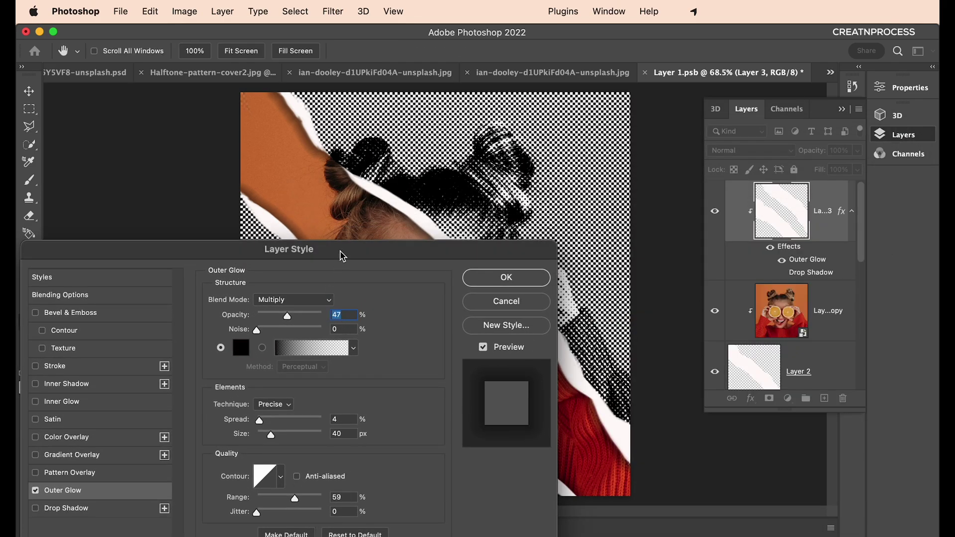
# Step: Set the outer glow's opacity to 32% and its size to 43 px, then apply the layer style
pyautogui.moveTo(342, 257); pyautogui.dragTo(358, 264)
pyautogui.click(316, 312)
pyautogui.click(317, 313)
pyautogui.moveTo(299, 329); pyautogui.dragTo(297, 328)
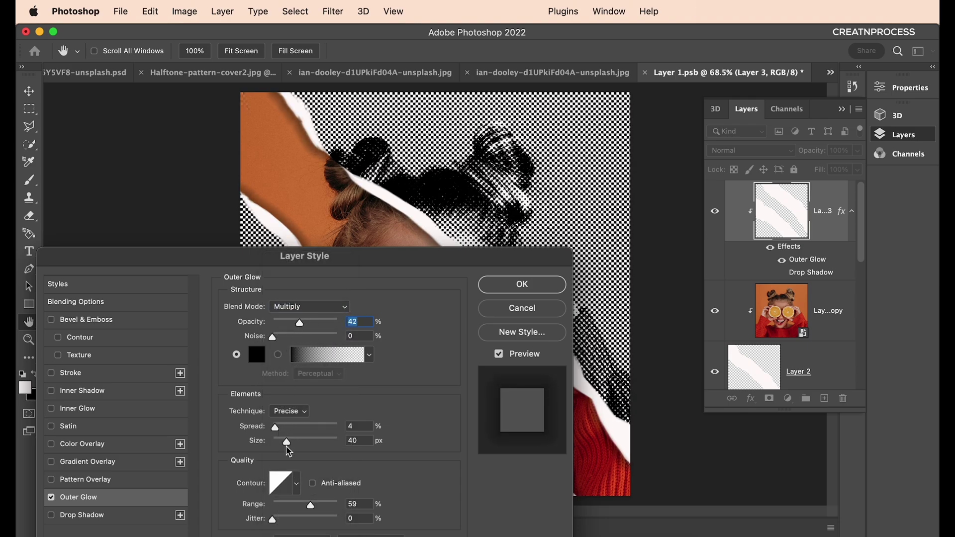
pyautogui.moveTo(282, 448); pyautogui.dragTo(294, 448)
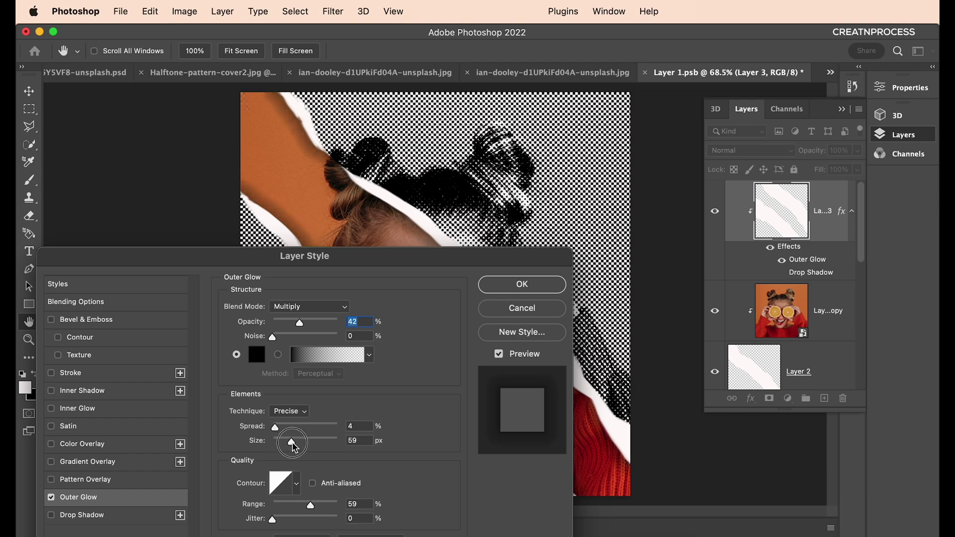
pyautogui.click(288, 324)
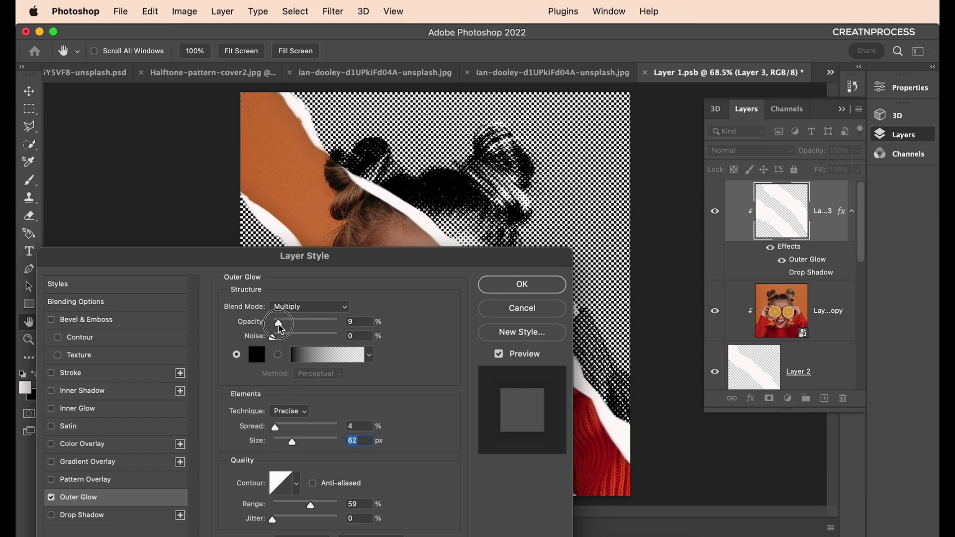
pyautogui.moveTo(294, 445); pyautogui.dragTo(283, 441)
pyautogui.click(522, 284)
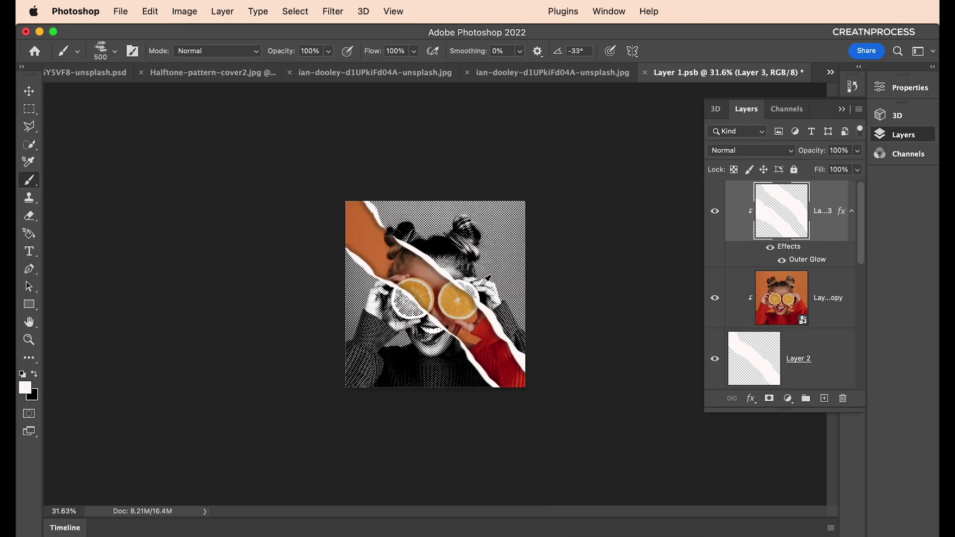
# Step: Examine the torn edges and their outer glow over the whole image and close up, reviewing the glow settings
pyautogui.scroll(-2, 356, 280)
pyautogui.scroll(5, 356, 280)
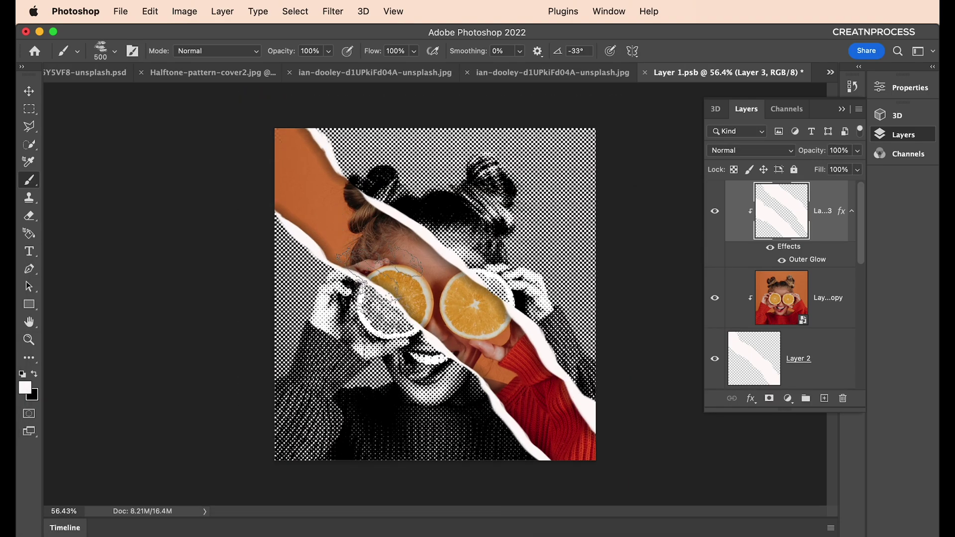
pyautogui.doubleClick(807, 265)
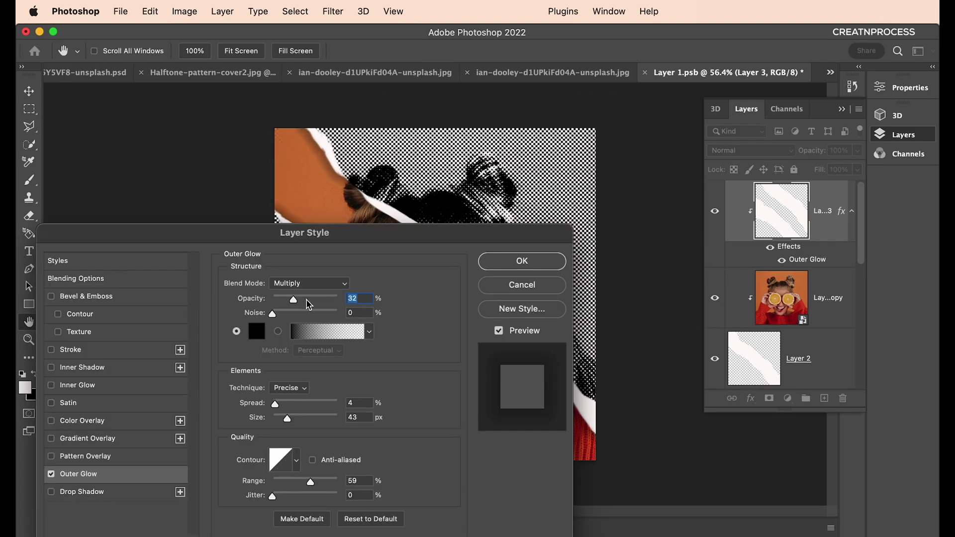
pyautogui.click(506, 262)
pyautogui.scroll(-1, 435, 294)
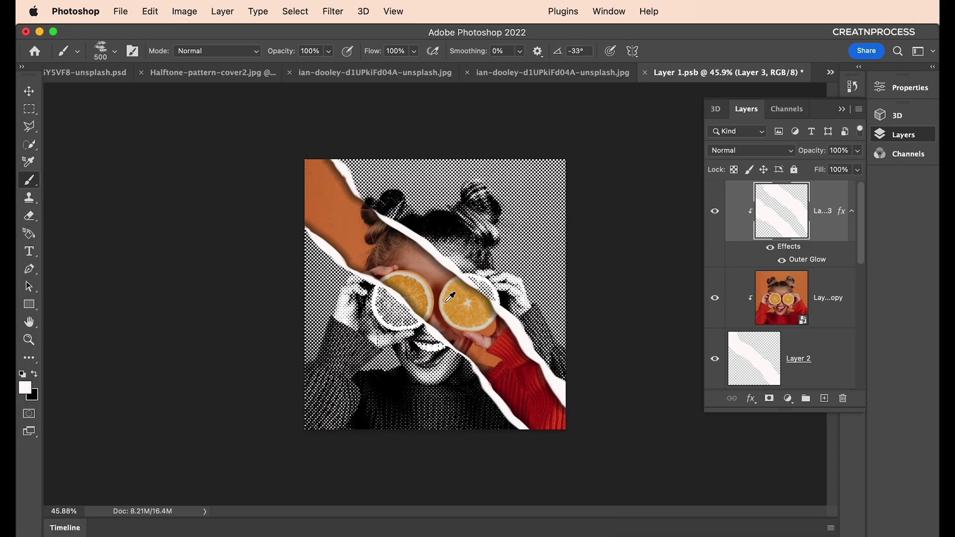
pyautogui.scroll(-1, 449, 297)
pyautogui.scroll(3, 512, 363)
pyautogui.scroll(-1, 492, 352)
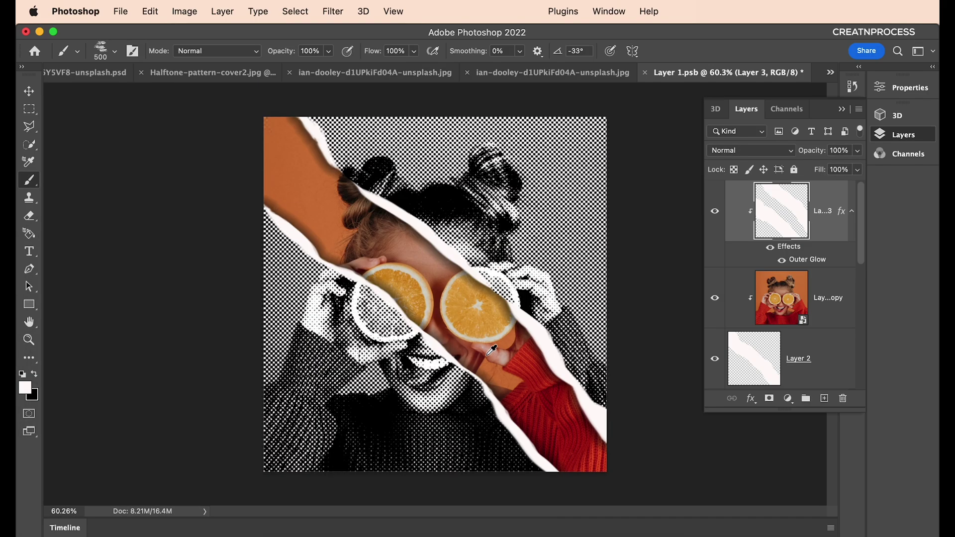
pyautogui.scroll(1, 492, 351)
pyautogui.scroll(-1, 498, 350)
pyautogui.scroll(1, 547, 348)
pyautogui.scroll(-2, 545, 348)
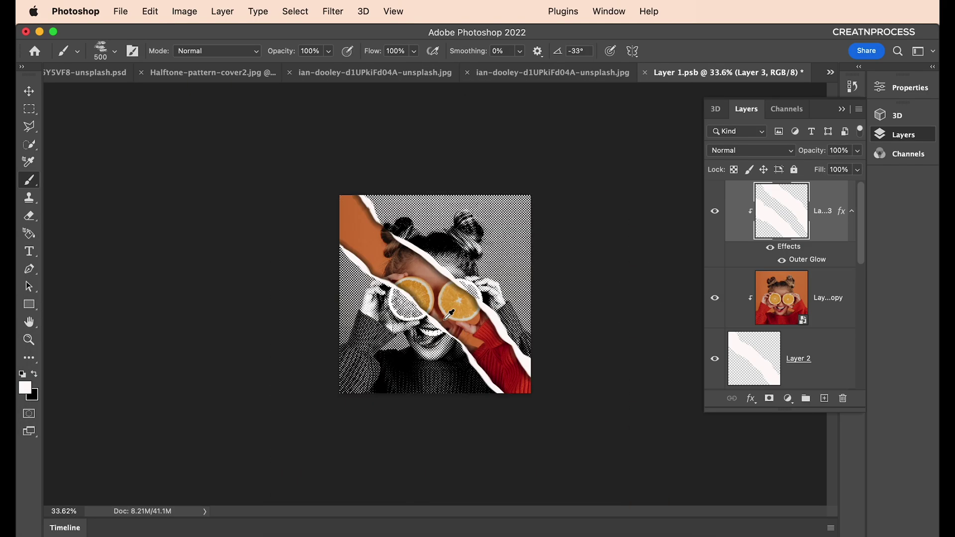
pyautogui.scroll(3, 439, 303)
pyautogui.scroll(4, 469, 257)
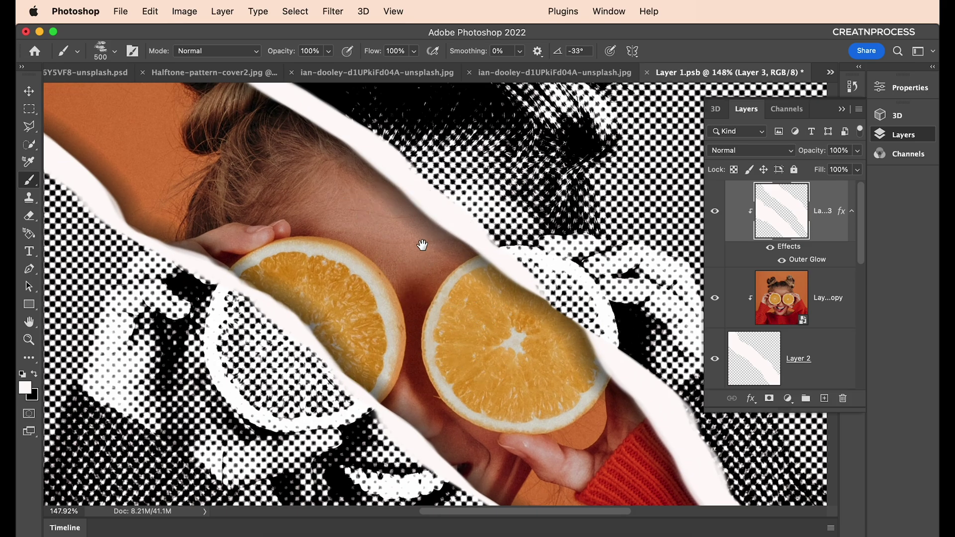
pyautogui.moveTo(422, 245); pyautogui.dragTo(507, 305)
pyautogui.moveTo(372, 220); pyautogui.dragTo(447, 261)
pyautogui.scroll(-3, 444, 281)
pyautogui.hscroll(3, 444, 281)
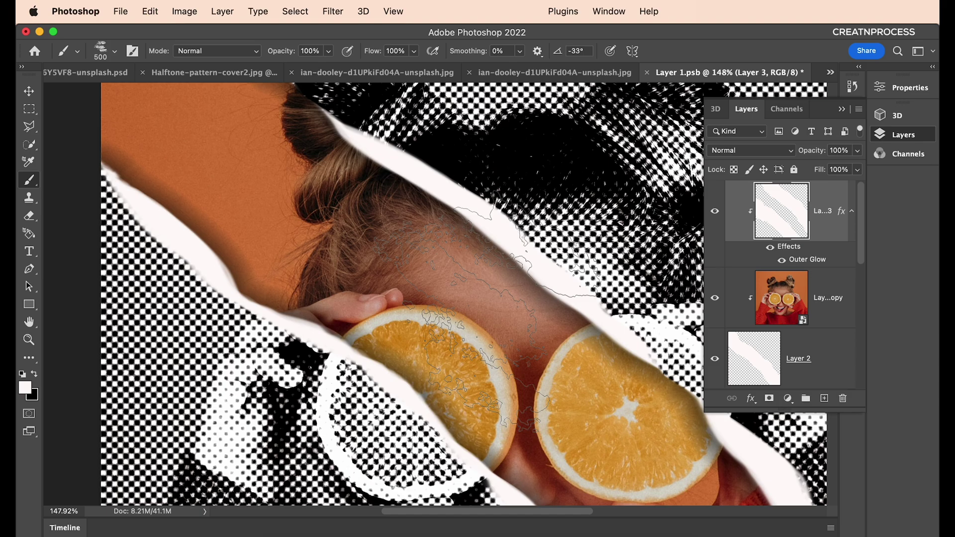
pyautogui.scroll(-4, 493, 303)
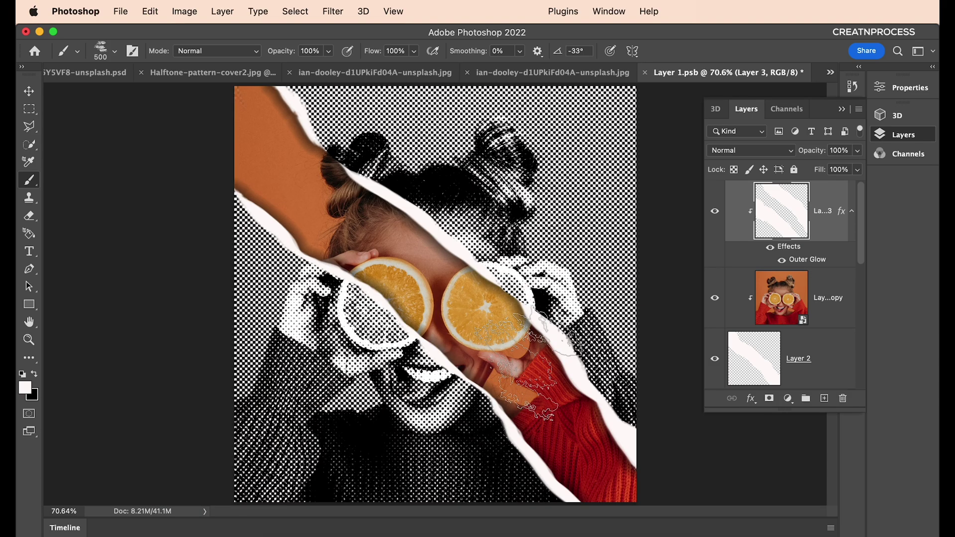
# Step: Convert the diagonal stroke on Layer 2 into a layer mask made from its own outline, and fill the layer itself with white
pyautogui.click(803, 361)
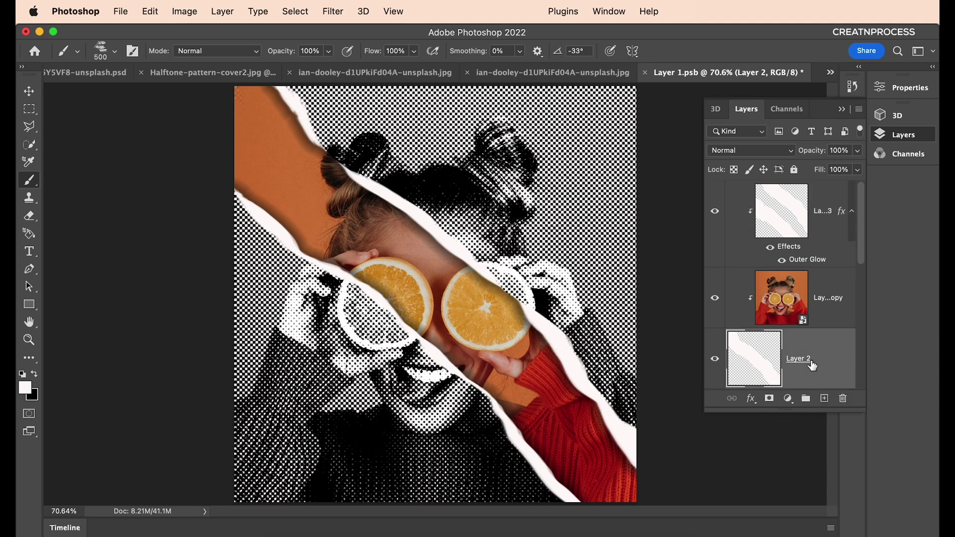
pyautogui.scroll(-1, 785, 353)
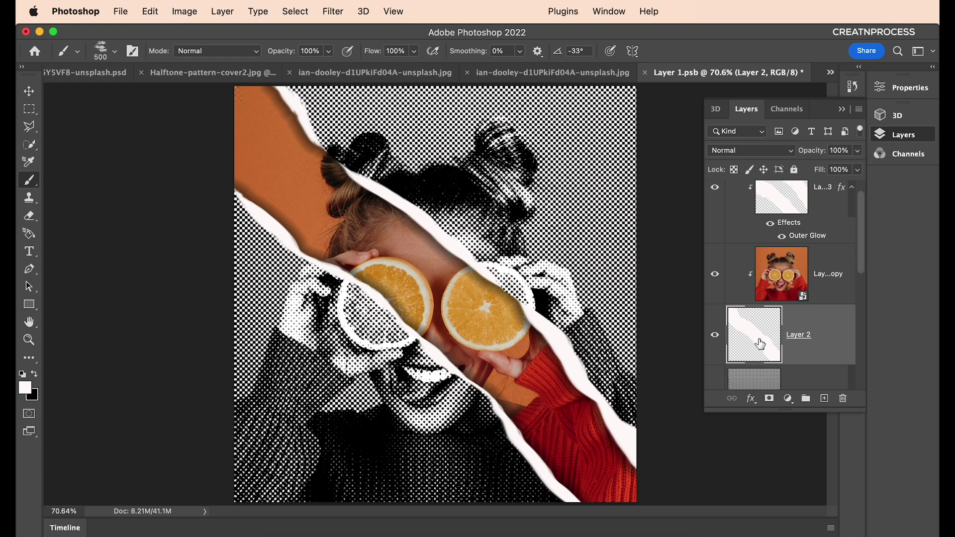
pyautogui.keyDown('super'); pyautogui.click(758, 339); pyautogui.keyUp('super')
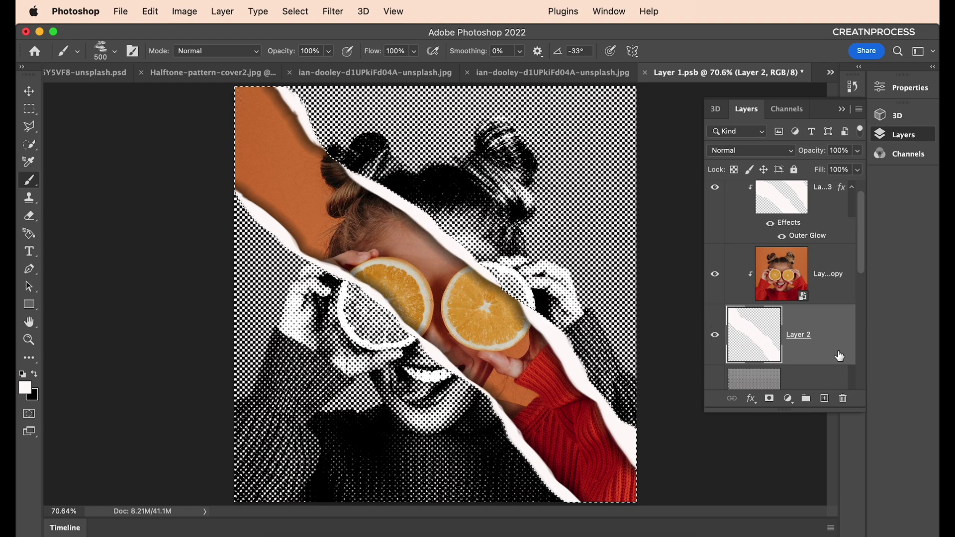
pyautogui.click(769, 399)
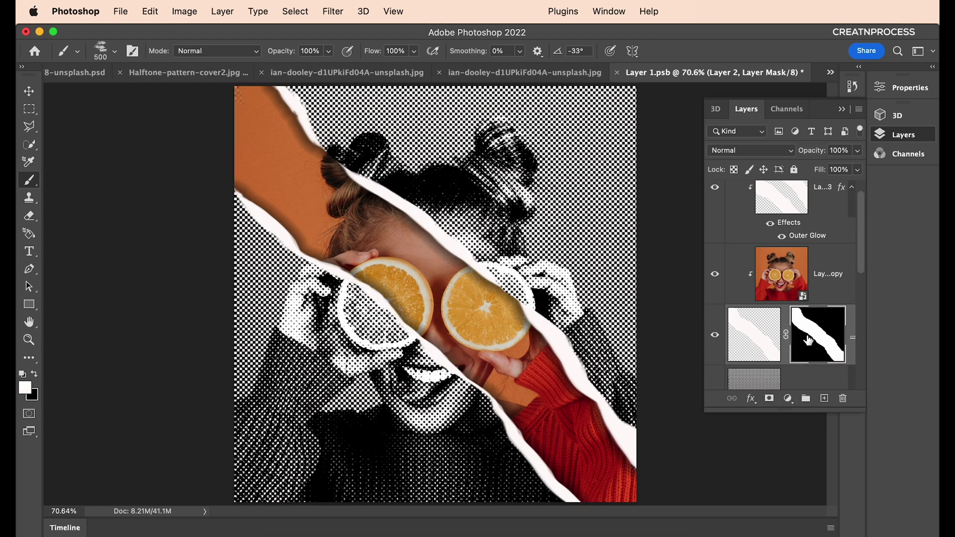
pyautogui.click(751, 348)
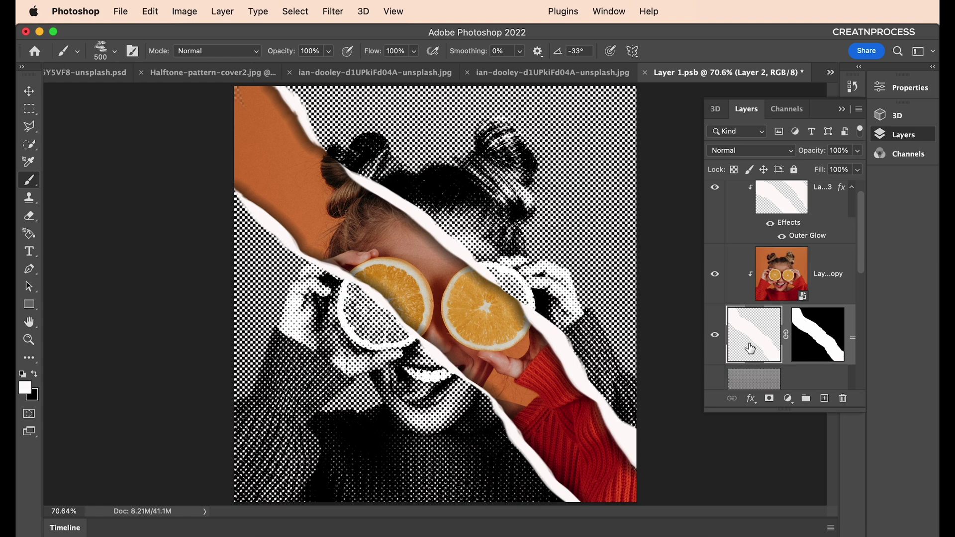
pyautogui.hotkey('alt', 'BackSpace')
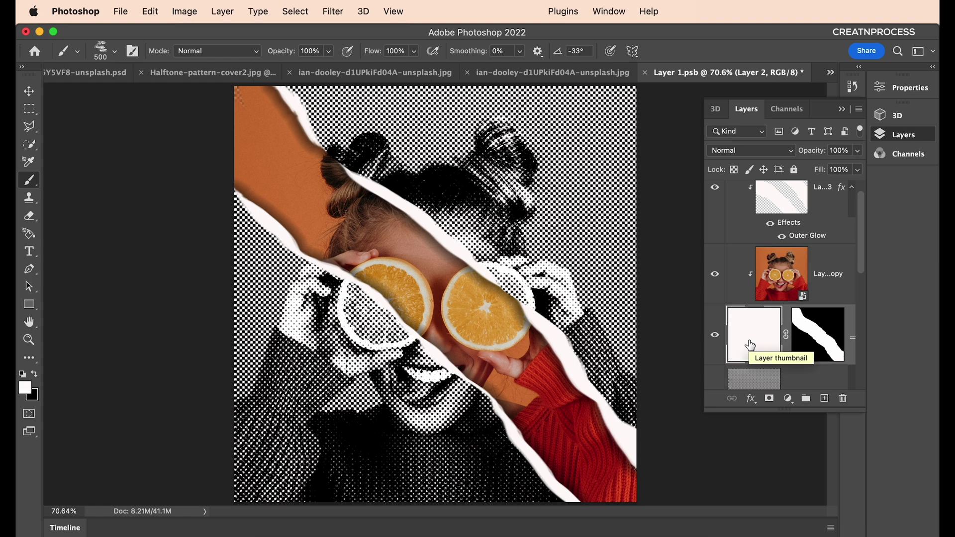
# Step: Sharpen the edges of Layer 2's mask by refining it with Contrast 41%, and check the torn edge in the image
pyautogui.click(818, 334)
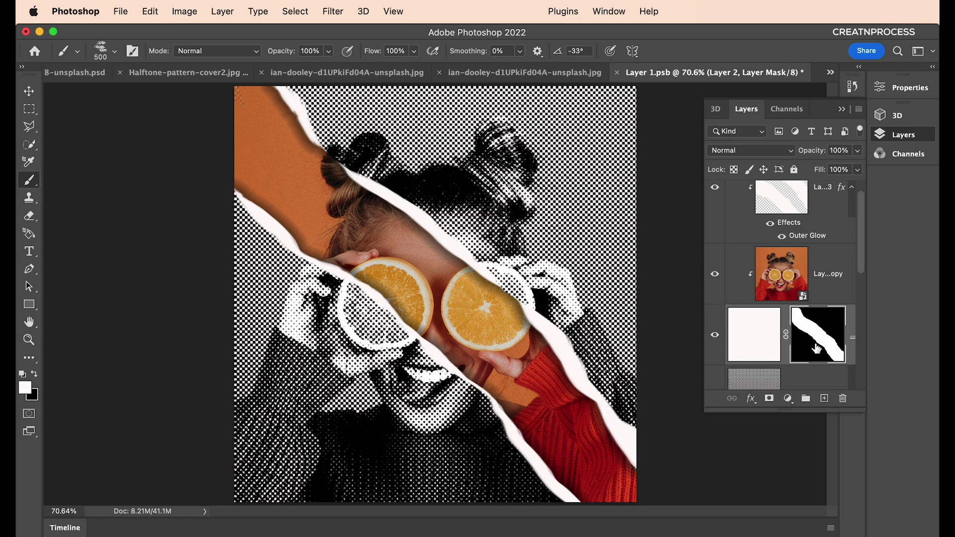
pyautogui.scroll(3, 336, 298)
pyautogui.scroll(3, 258, 219)
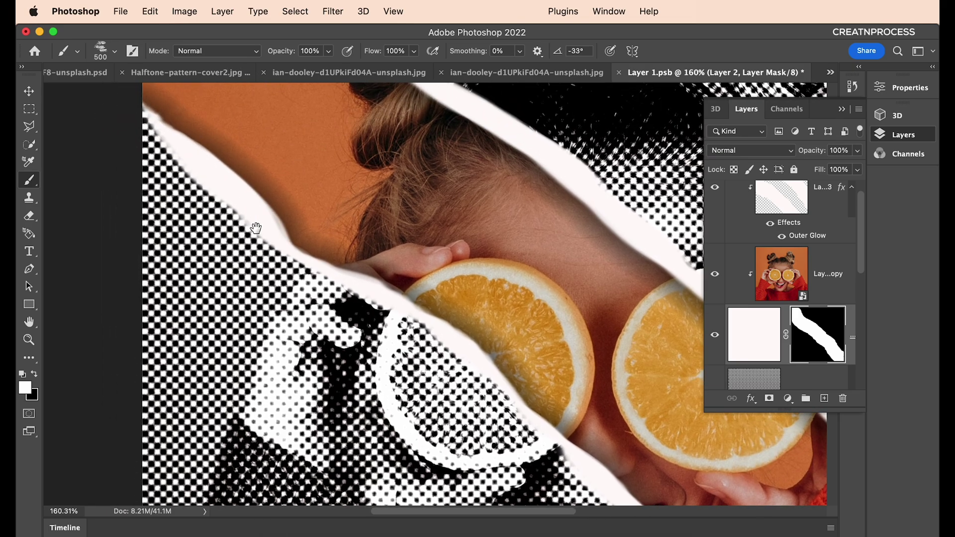
pyautogui.doubleClick(818, 359)
pyautogui.moveTo(761, 424); pyautogui.dragTo(817, 424)
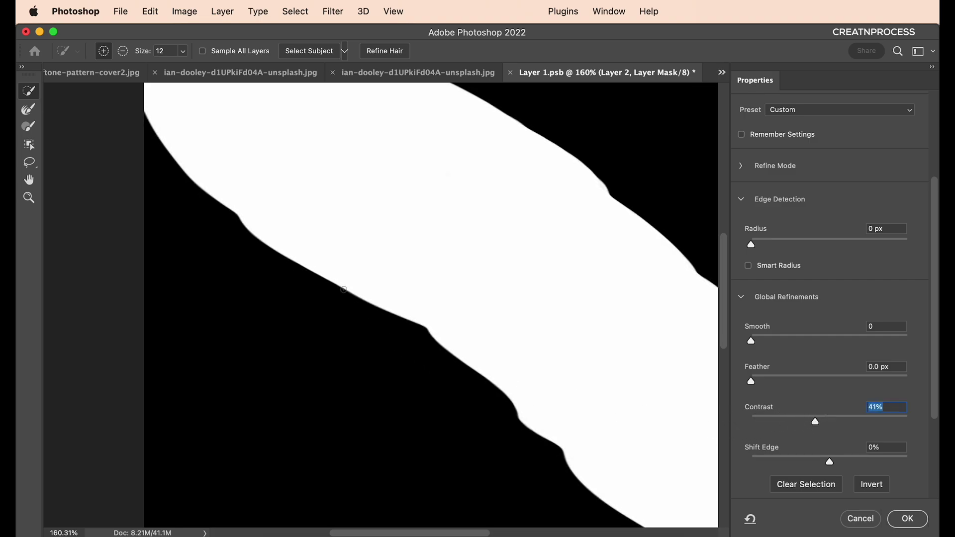
pyautogui.click(908, 518)
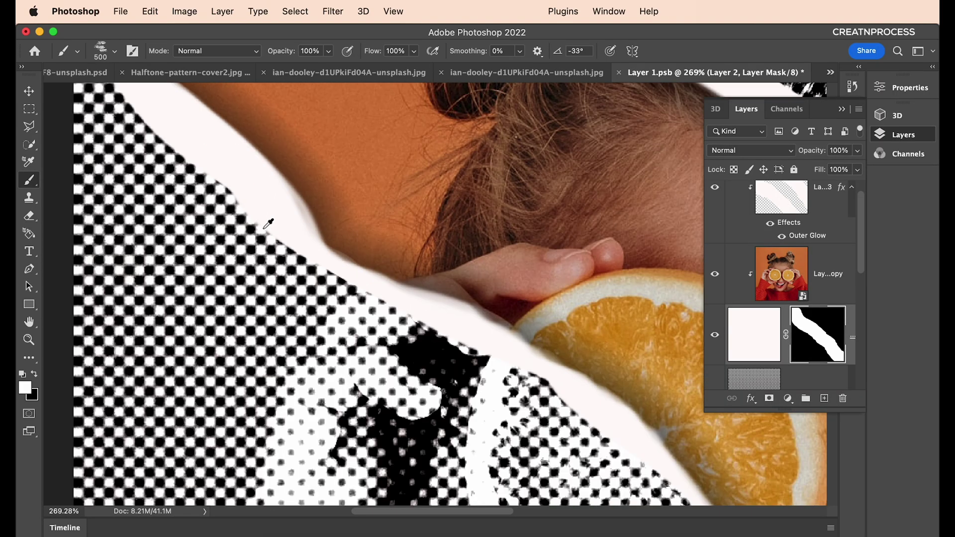
pyautogui.moveTo(268, 224)
pyautogui.mouseDown()
pyautogui.moveTo(149, 110)
pyautogui.moveTo(234, 199)
pyautogui.moveTo(447, 371)
pyautogui.mouseUp()
pyautogui.scroll(-5, 450, 368)
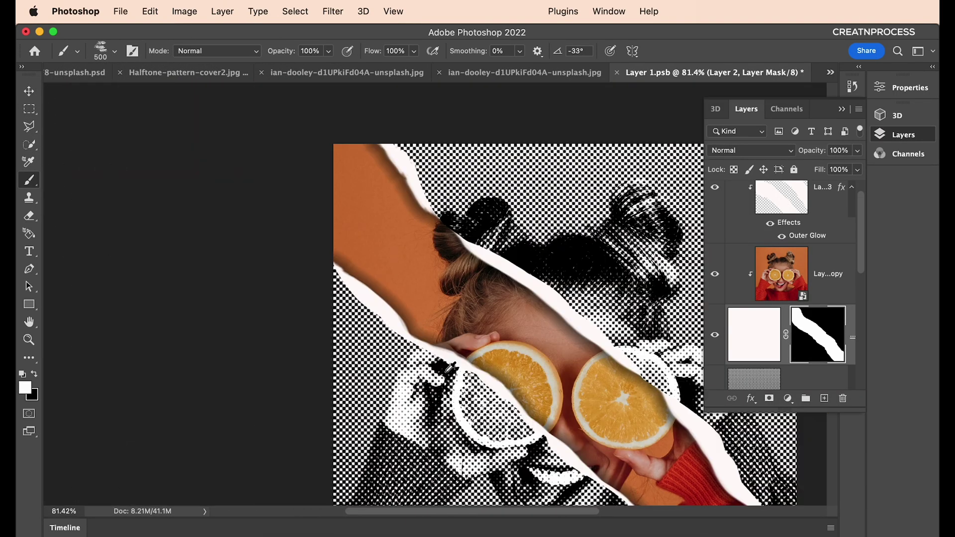
pyautogui.scroll(5, 529, 331)
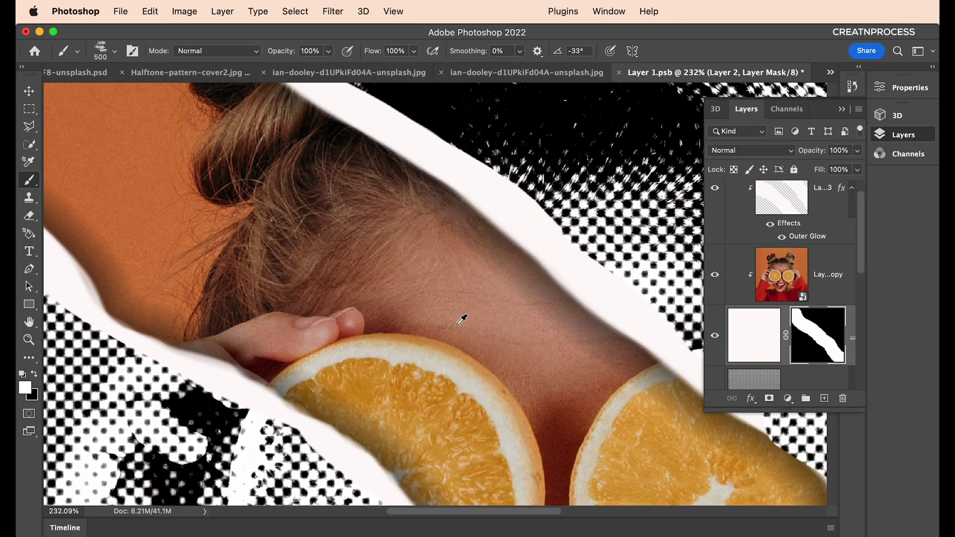
pyautogui.scroll(-7, 463, 318)
pyautogui.scroll(4, 471, 316)
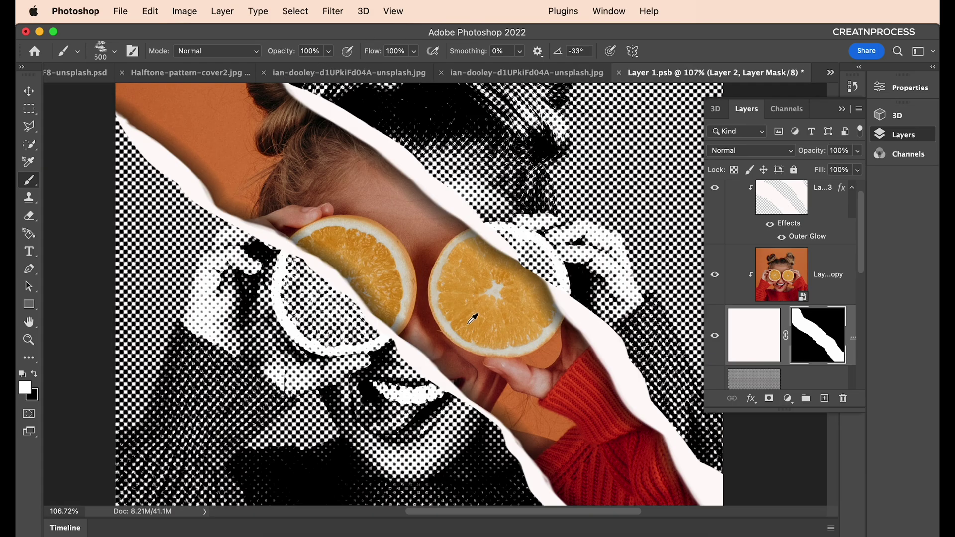
# Step: Give Layer 3, the white edge strokes, a layer mask made from its own outline and fill the layer itself with white
pyautogui.click(819, 209)
pyautogui.click(715, 212)
pyautogui.click(714, 211)
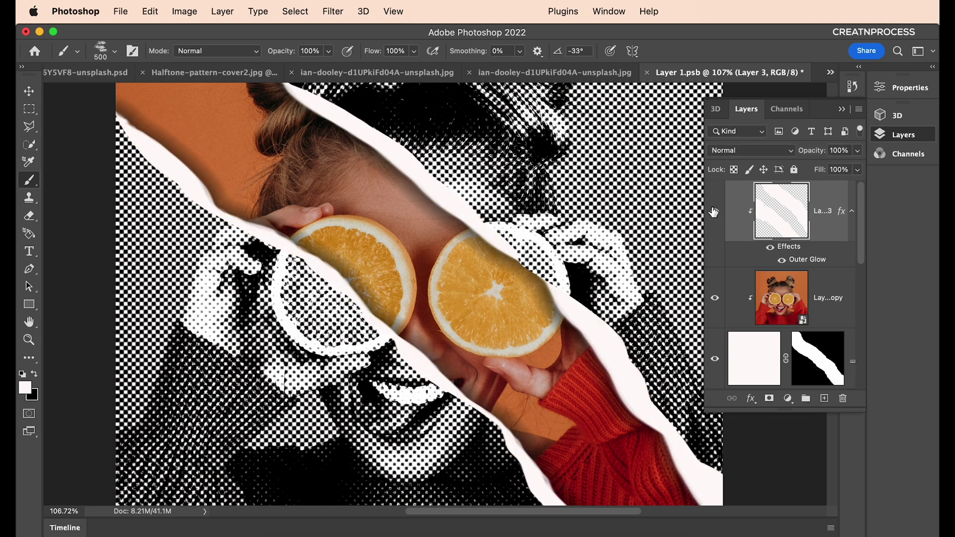
pyautogui.keyDown('super'); pyautogui.click(794, 229); pyautogui.keyUp('super')
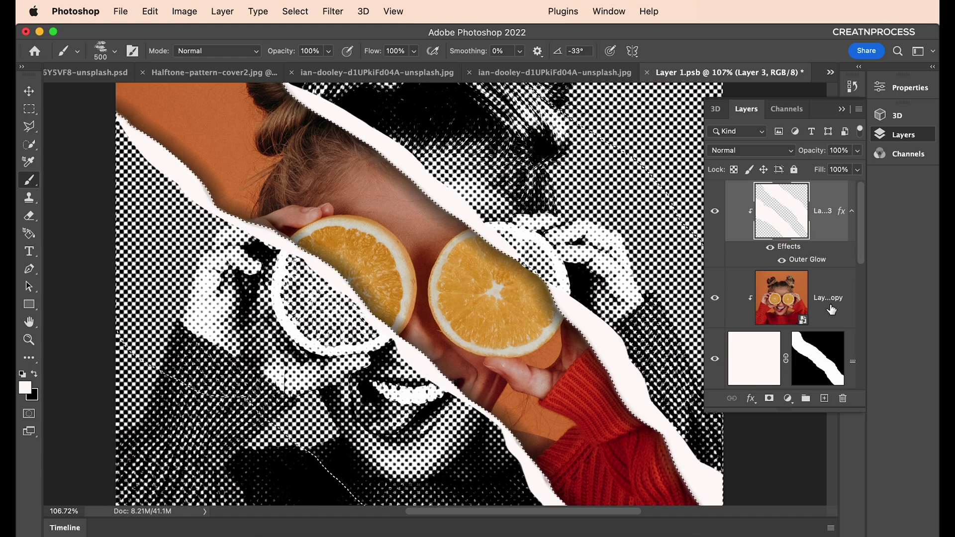
pyautogui.click(769, 399)
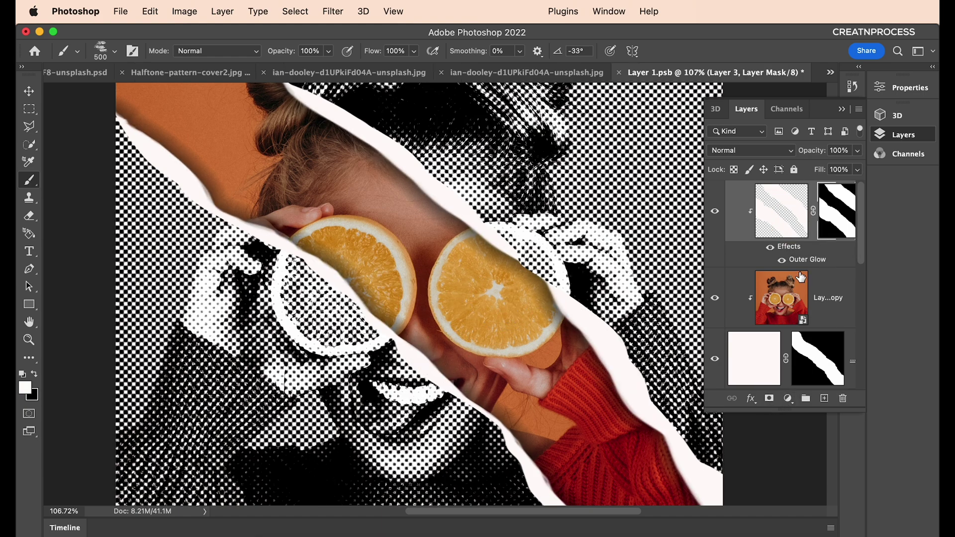
pyautogui.click(783, 231)
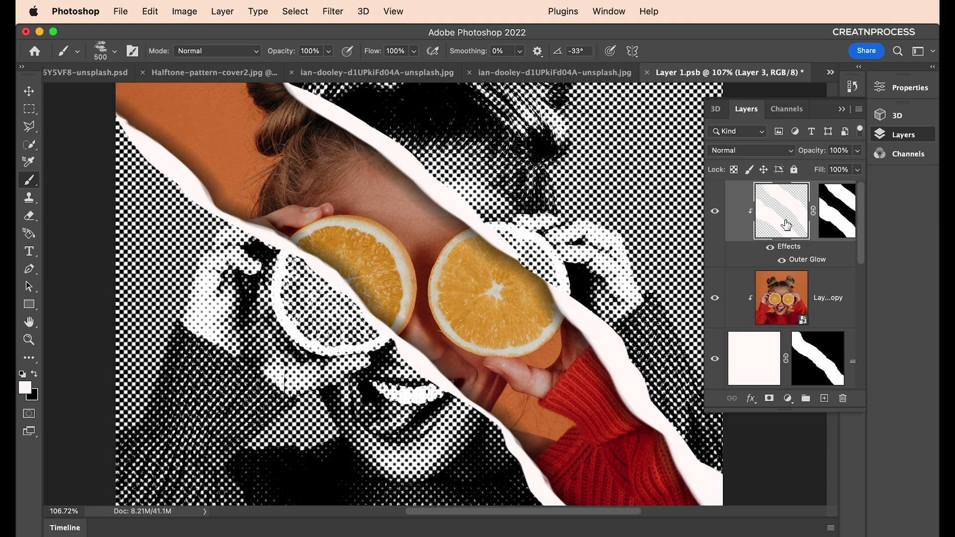
pyautogui.hotkey('alt', 'BackSpace')
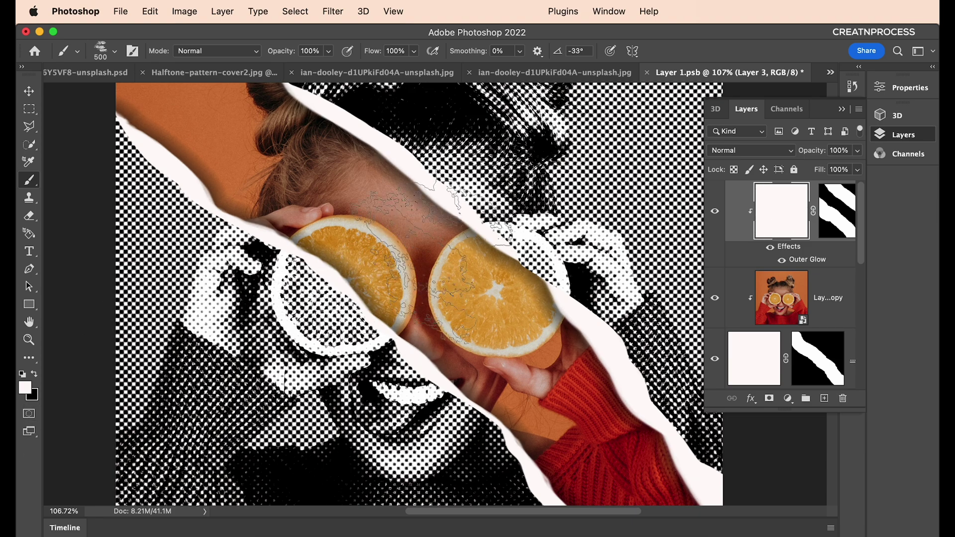
# Step: Sharpen the edges of Layer 3's mask by refining it with Contrast 24%
pyautogui.click(837, 222)
pyautogui.keyDown('alt'); pyautogui.click(837, 221); pyautogui.keyUp('alt')
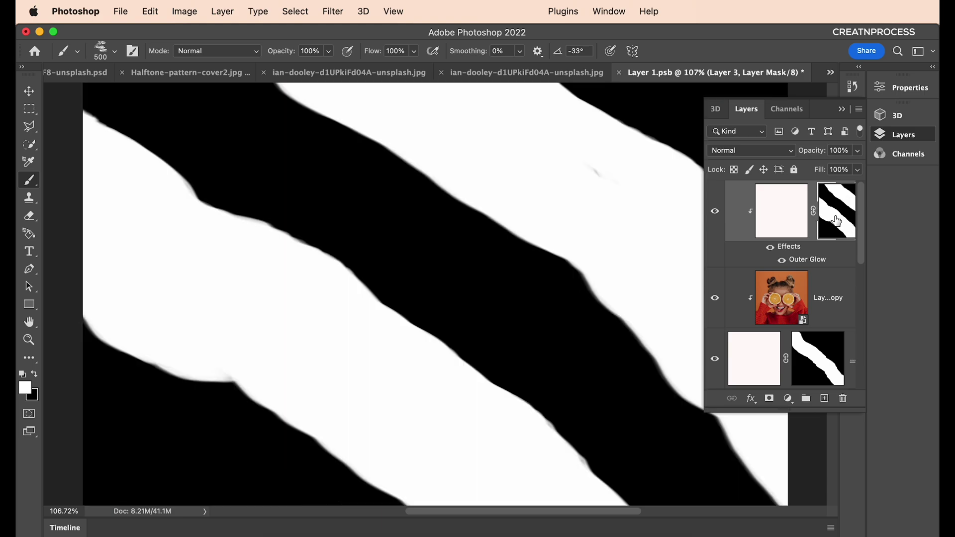
pyautogui.press('super+alt+r')
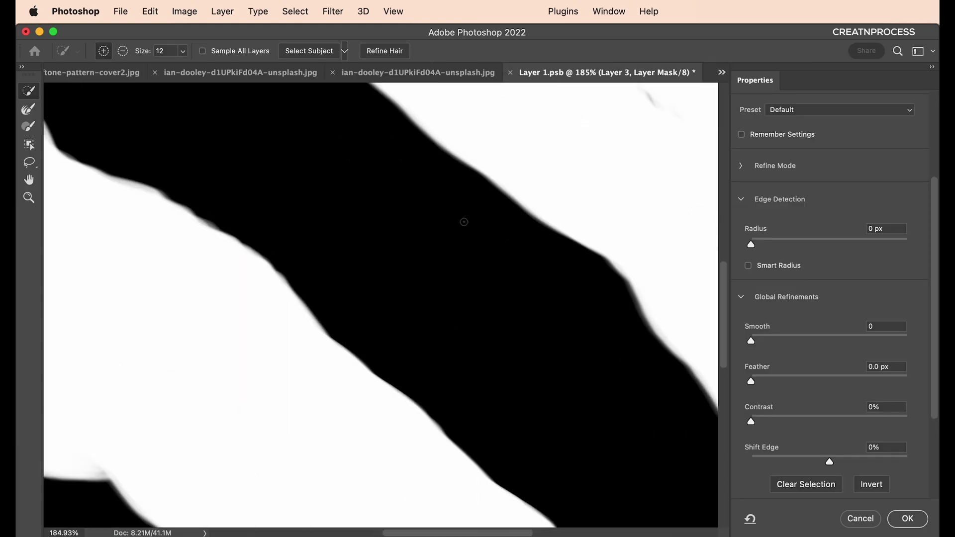
pyautogui.moveTo(752, 420); pyautogui.dragTo(790, 424)
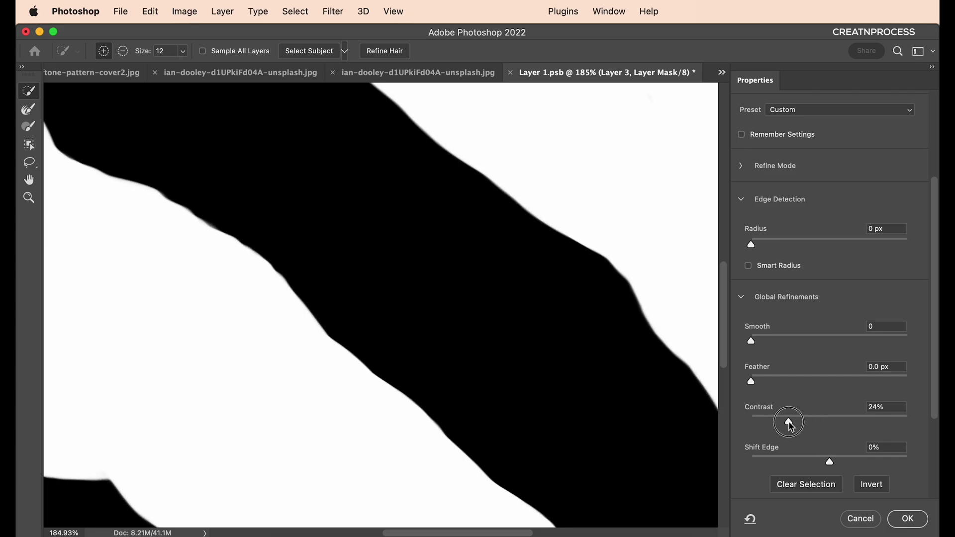
pyautogui.click(908, 518)
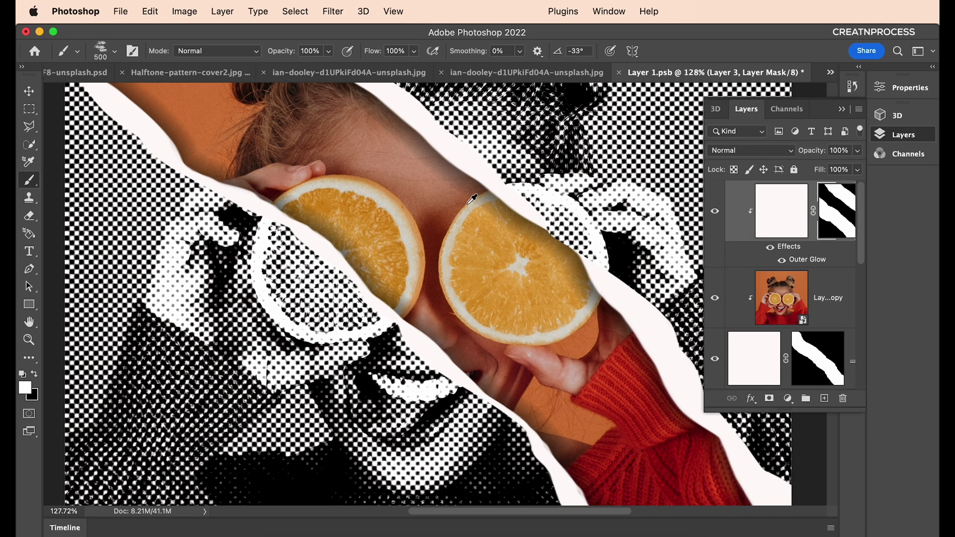
# Step: Examine the refined torn-paper edges close up and over the whole image
pyautogui.scroll(-3, 472, 199)
pyautogui.scroll(8, 448, 162)
pyautogui.moveTo(448, 160); pyautogui.dragTo(412, 269)
pyautogui.scroll(-4, 413, 268)
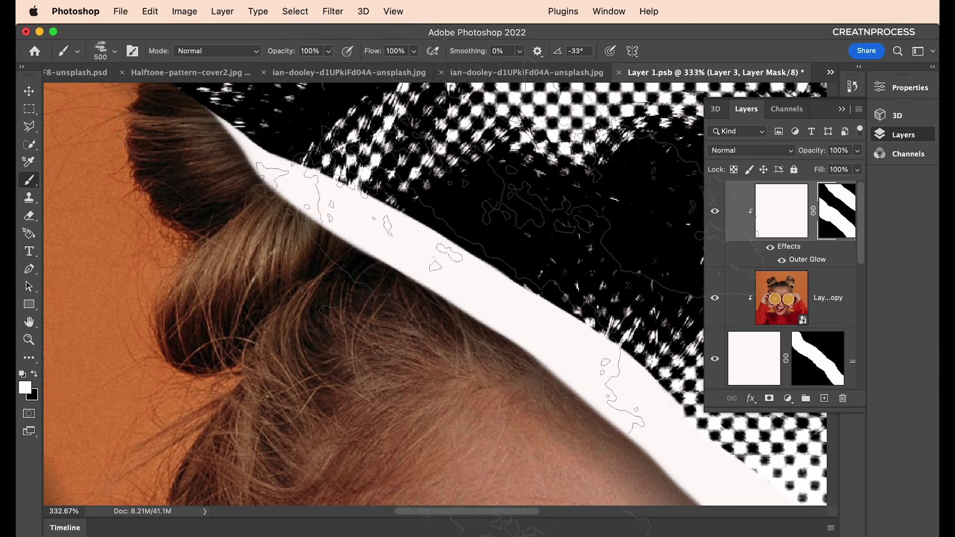
pyautogui.scroll(5, 423, 287)
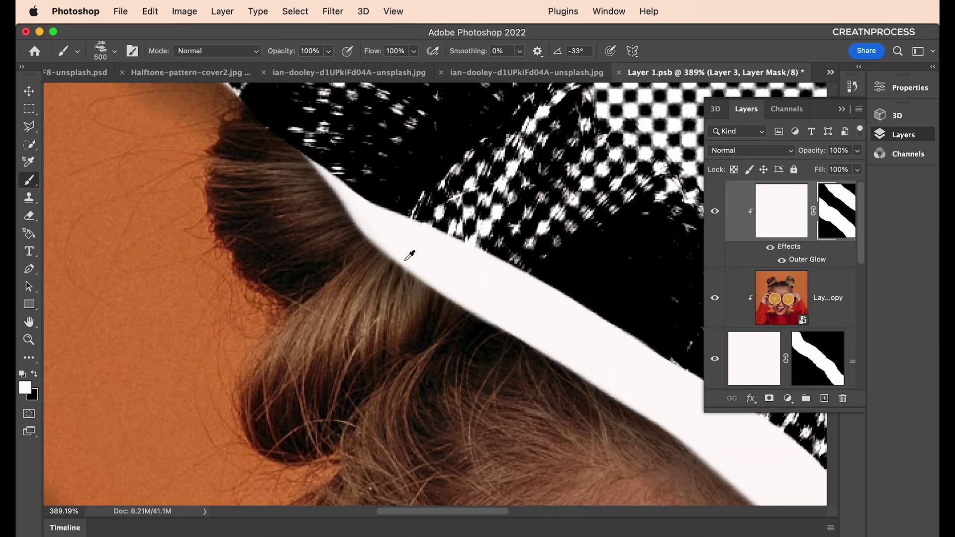
pyautogui.scroll(-10, 409, 255)
pyautogui.scroll(1, 511, 343)
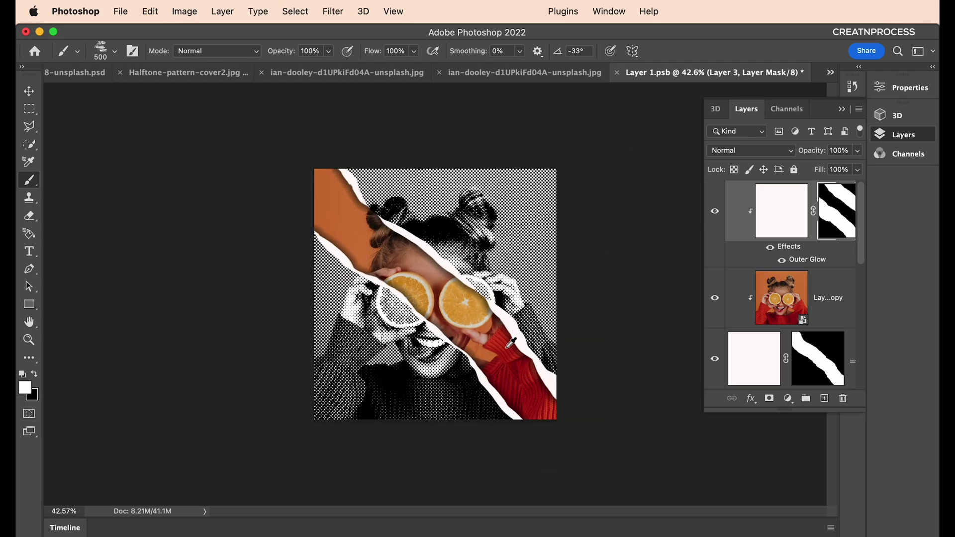
pyautogui.scroll(3, 511, 343)
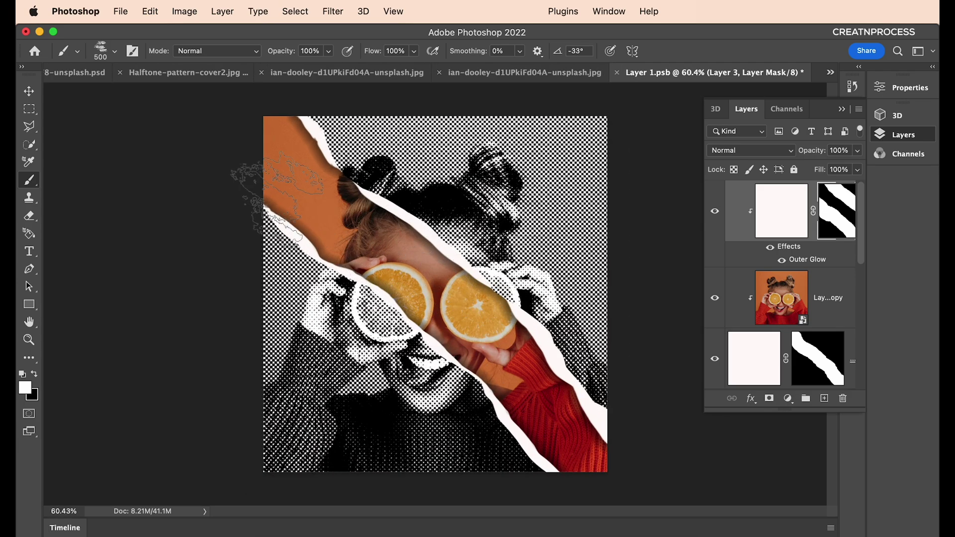
# Step: Bring the HALFTONE PATTERN title with its black and yellow boxes from the reference PSD into Layer 1.psb and place it at the portrait's lower left
pyautogui.click(70, 73)
pyautogui.scroll(-8, 311, 294)
pyautogui.scroll(4, 311, 294)
pyautogui.press('v')
pyautogui.click(768, 82)
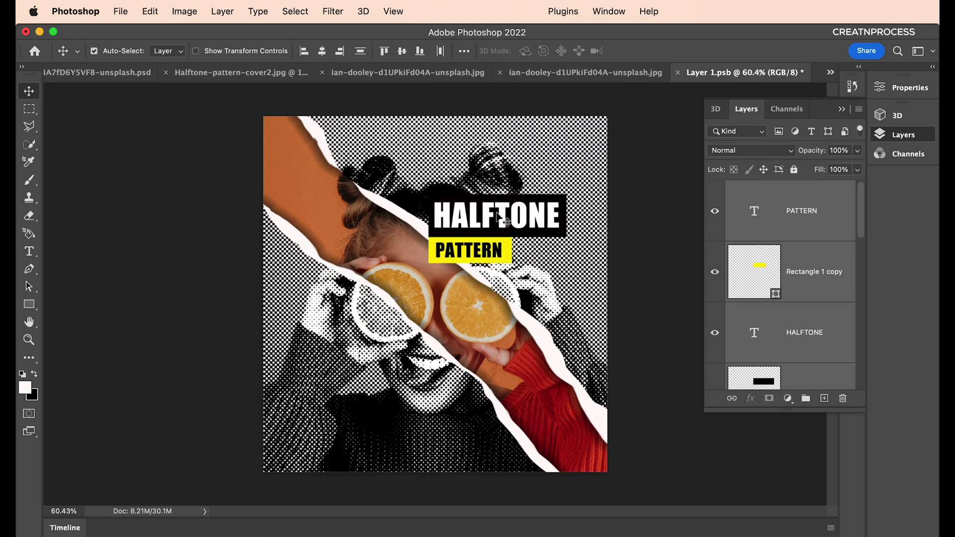
pyautogui.moveTo(499, 218); pyautogui.dragTo(345, 414)
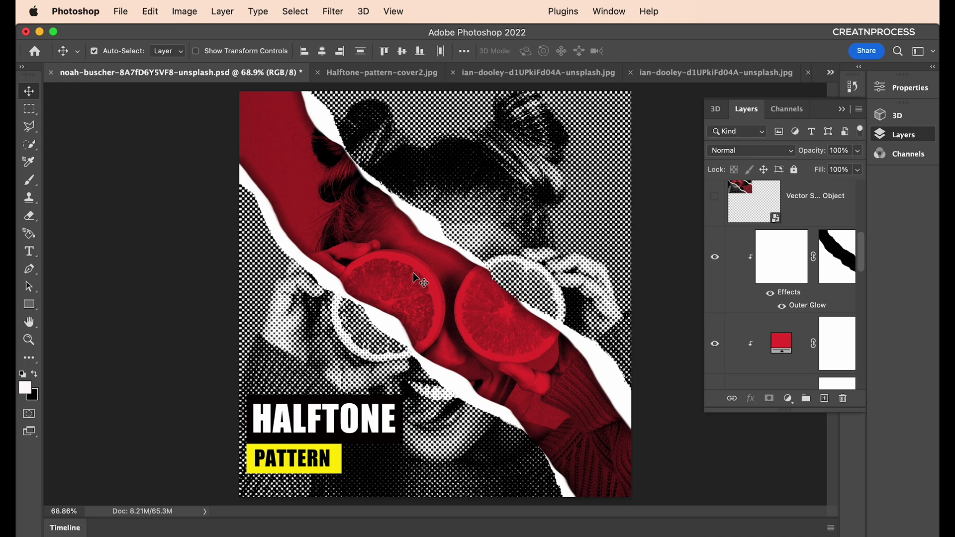
# Step: Return to Layer 1.psb and add a clipped Black & White adjustment above the colour photo in the strip
pyautogui.click(829, 72)
pyautogui.click(811, 135)
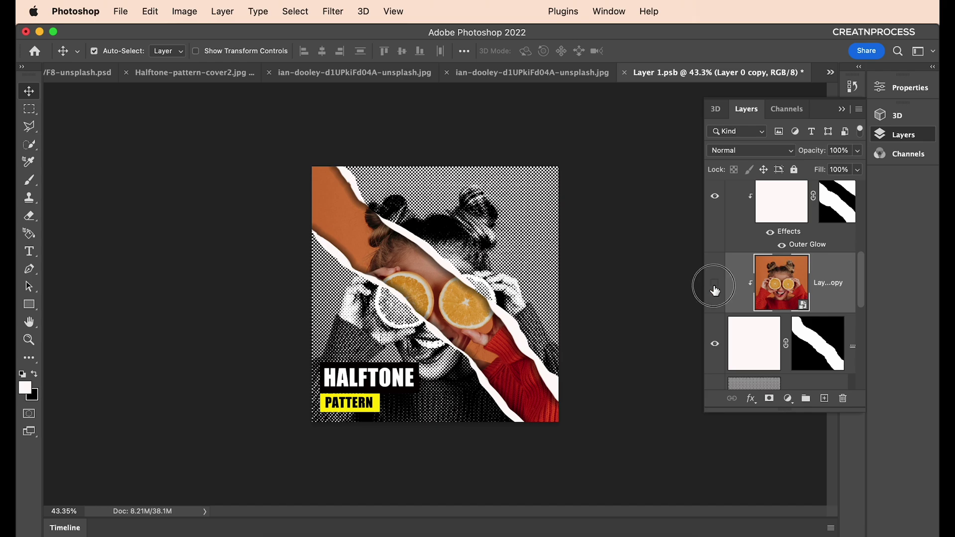
pyautogui.click(787, 400)
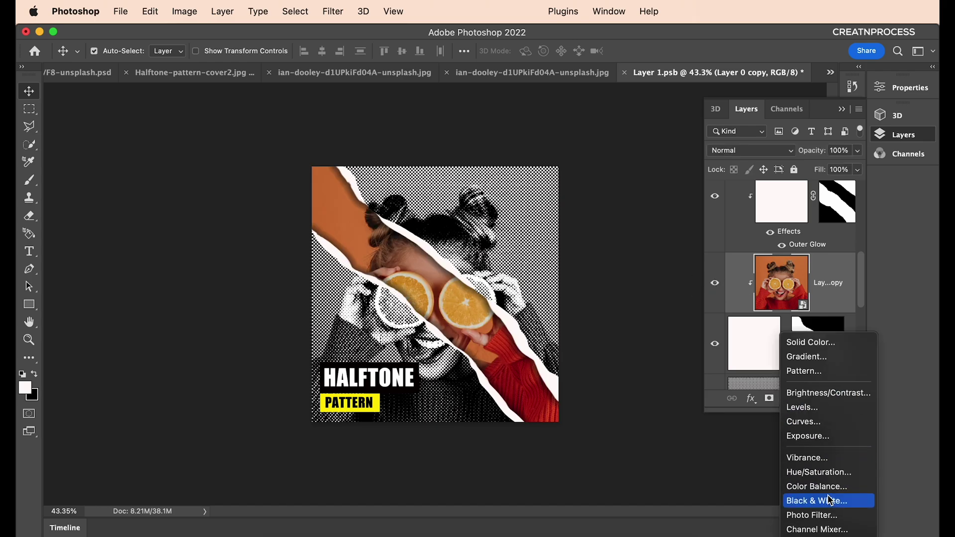
pyautogui.click(816, 423)
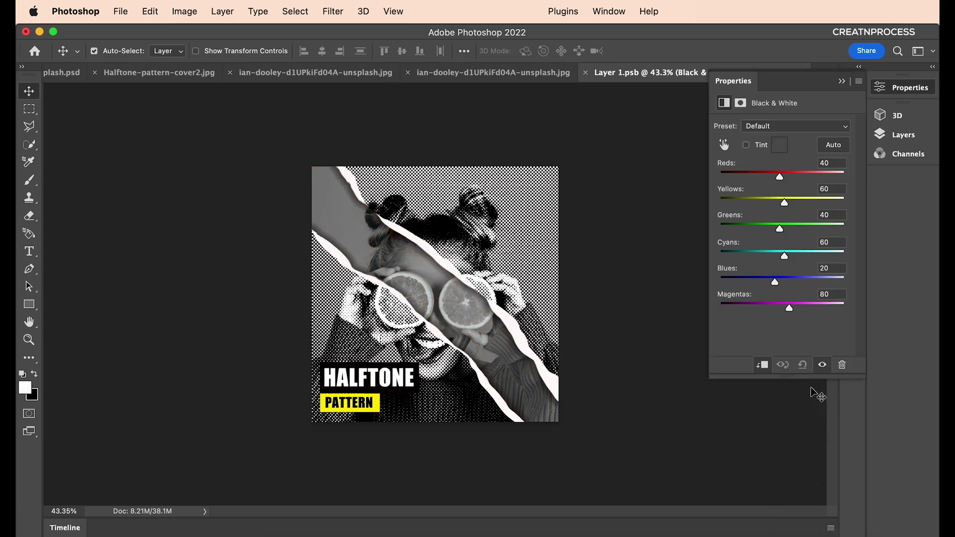
pyautogui.click(890, 135)
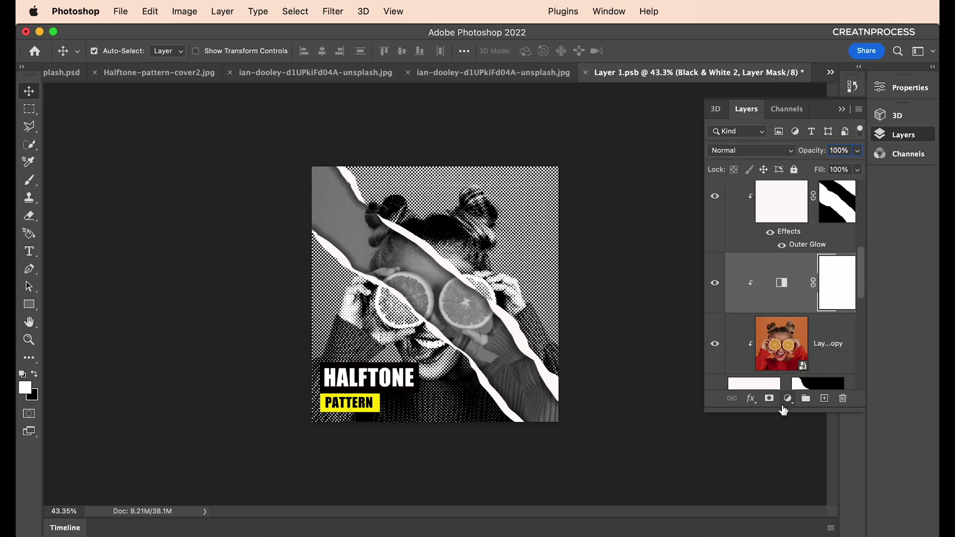
# Step: Add a clipped Levels adjustment above the Black & White layer, raising the black point to 40 and lowering the white point
pyautogui.click(791, 401)
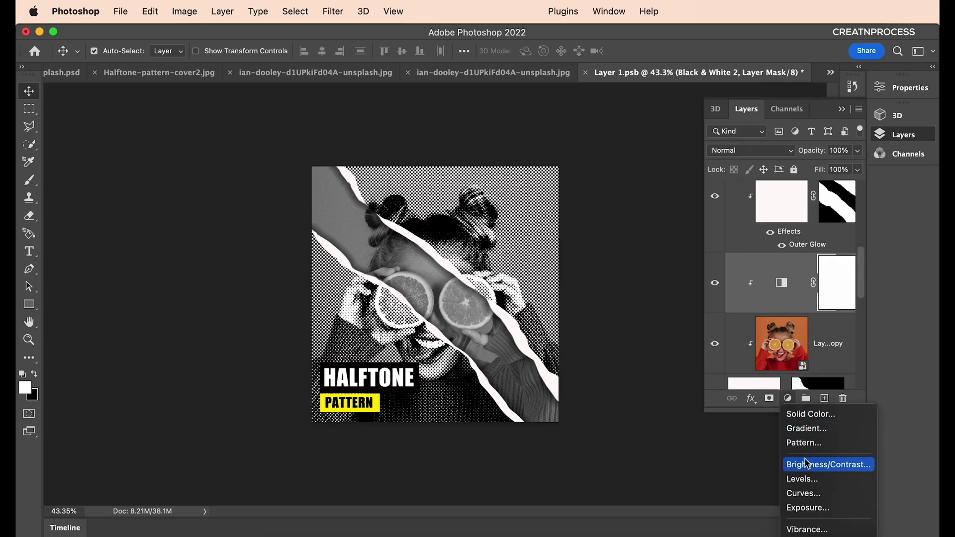
pyautogui.click(808, 480)
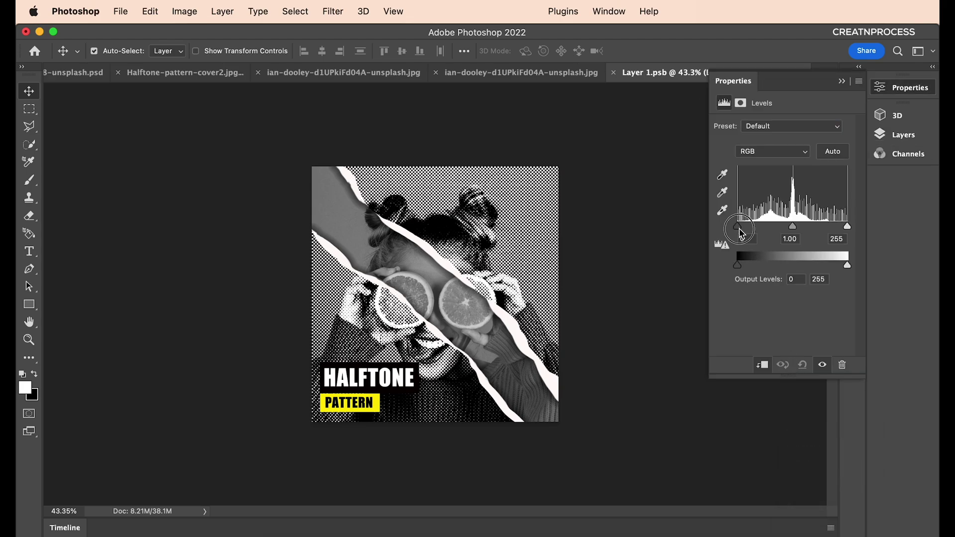
pyautogui.moveTo(740, 230); pyautogui.dragTo(754, 229)
pyautogui.moveTo(847, 229); pyautogui.dragTo(833, 228)
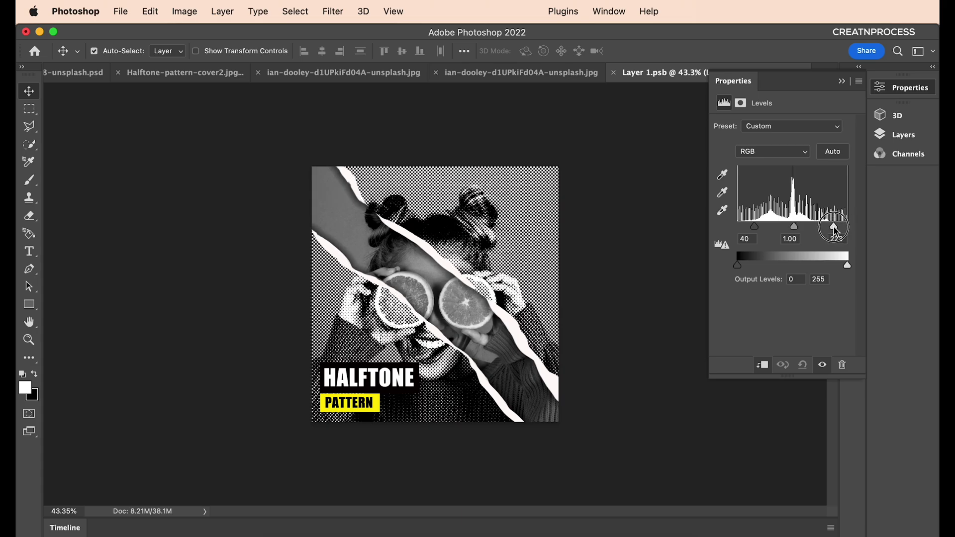
pyautogui.click(897, 140)
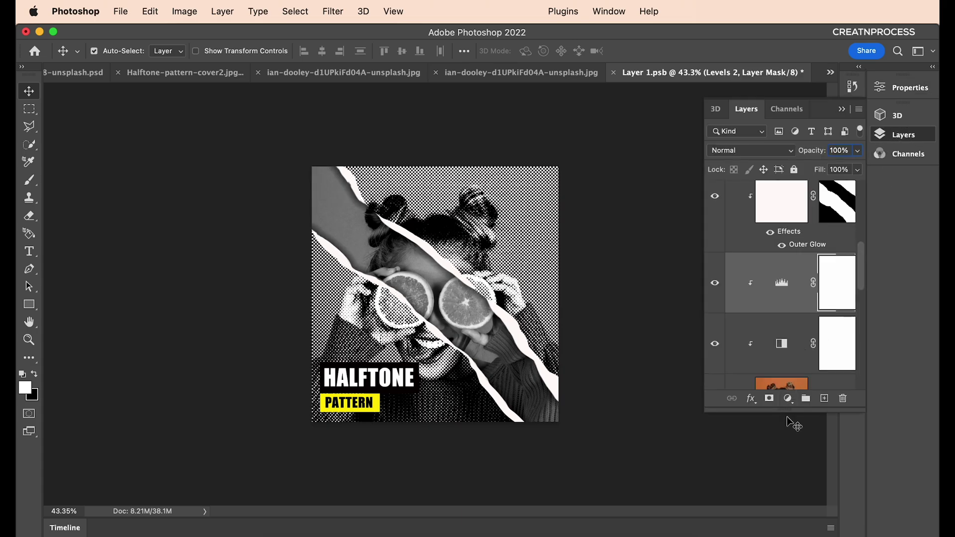
# Step: Add a bright red Solid Color fill layer above the Levels adjustment and set its blend mode to Multiply
pyautogui.click(788, 398)
pyautogui.click(795, 414)
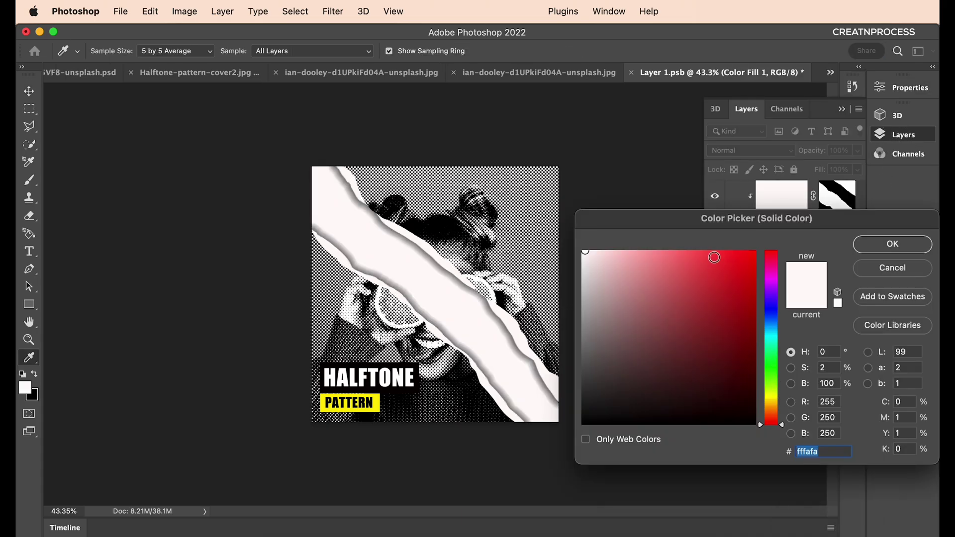
pyautogui.click(732, 263)
pyautogui.click(892, 243)
pyautogui.click(750, 150)
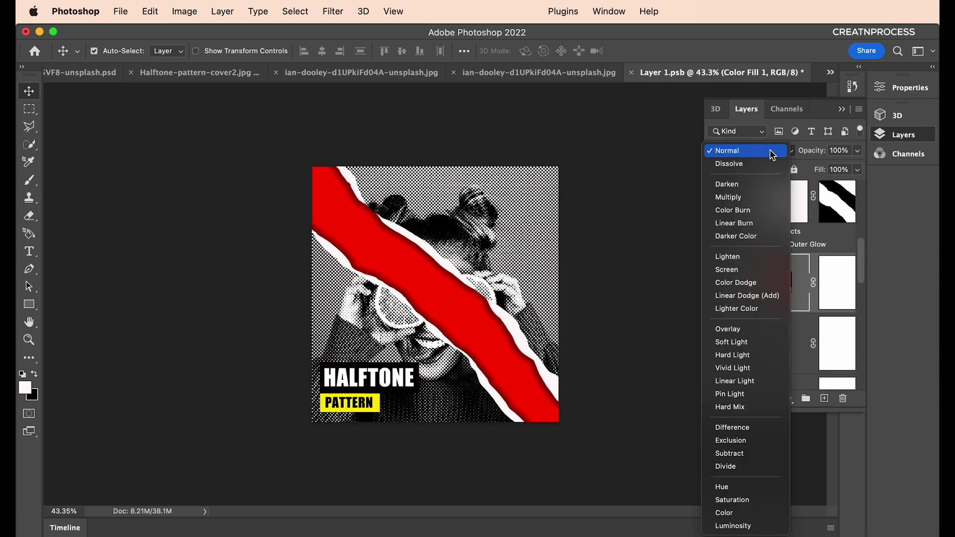
pyautogui.click(752, 198)
# Step: Change the Multiply fill layer's colour to a lighter, slightly pinkish red
pyautogui.doubleClick(777, 284)
pyautogui.moveTo(661, 263)
pyautogui.mouseDown()
pyautogui.moveTo(637, 251)
pyautogui.moveTo(710, 243)
pyautogui.mouseUp()
pyautogui.click(891, 242)
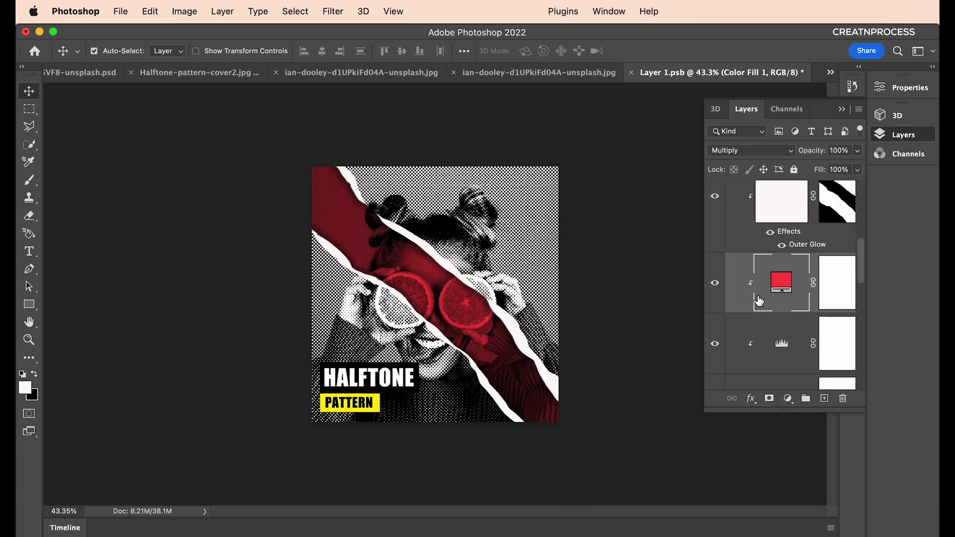
# Step: Readjust the Levels layer beneath the red fill to brighten the strip and strengthen its contrast
pyautogui.doubleClick(780, 344)
pyautogui.moveTo(755, 226)
pyautogui.mouseDown()
pyautogui.moveTo(735, 226)
pyautogui.moveTo(816, 229)
pyautogui.moveTo(770, 231)
pyautogui.mouseUp()
pyautogui.scroll(5, 517, 321)
pyautogui.scroll(-1, 517, 321)
pyautogui.click(902, 134)
# Step: Set the red fill layer's colour to #f74d4d and review the whole composition
pyautogui.doubleClick(789, 274)
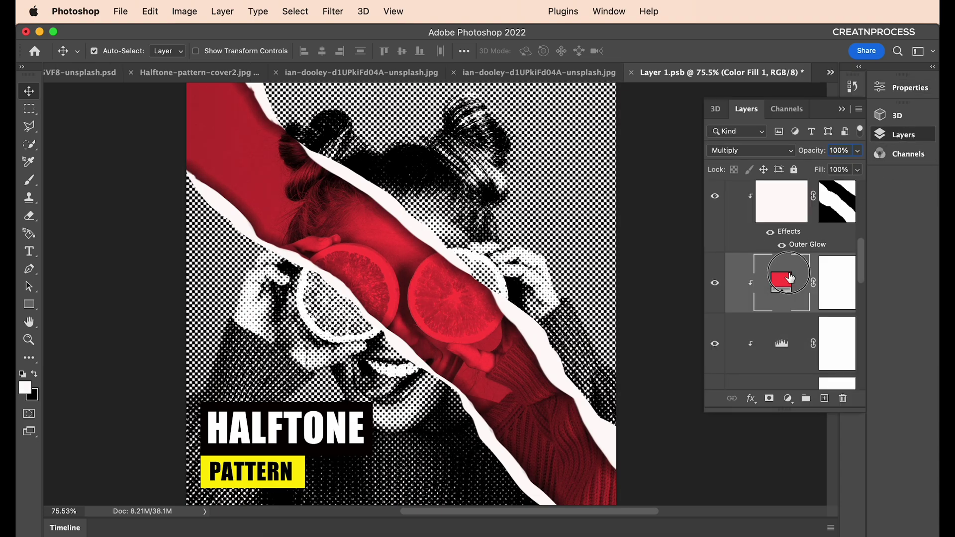
pyautogui.moveTo(699, 304)
pyautogui.mouseDown()
pyautogui.moveTo(708, 279)
pyautogui.moveTo(688, 286)
pyautogui.moveTo(682, 255)
pyautogui.moveTo(736, 256)
pyautogui.moveTo(697, 254)
pyautogui.mouseUp()
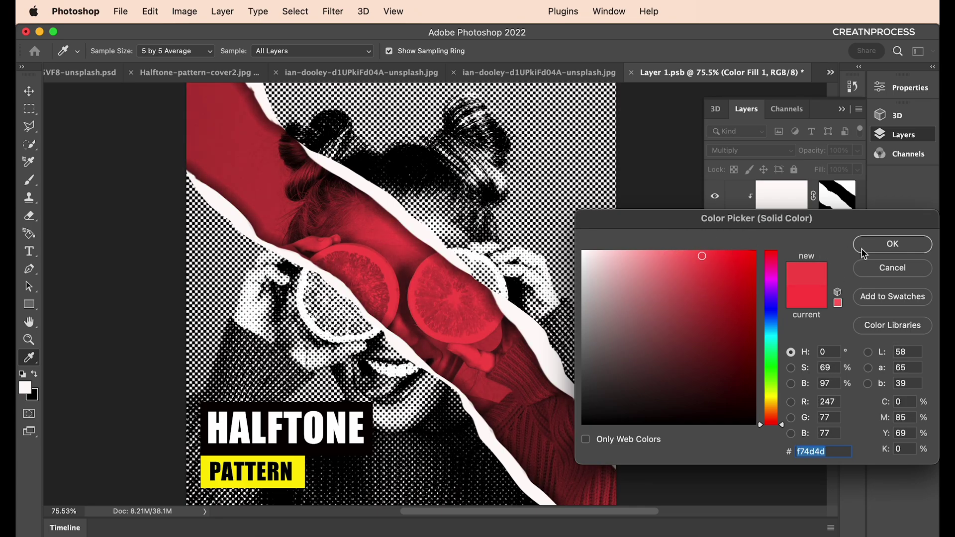
pyautogui.click(892, 244)
pyautogui.scroll(-5, 513, 308)
pyautogui.scroll(5, 515, 308)
pyautogui.scroll(-1, 502, 314)
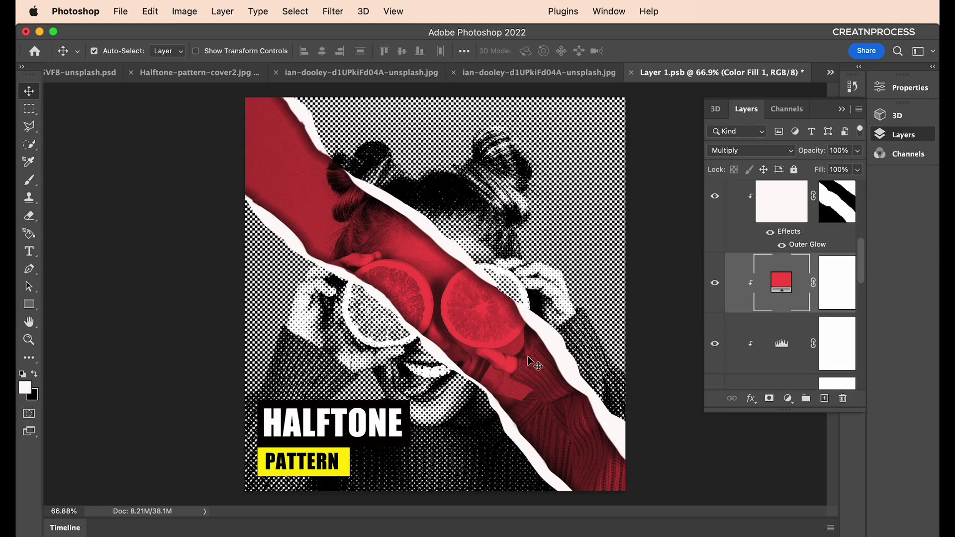
pyautogui.scroll(5, 768, 329)
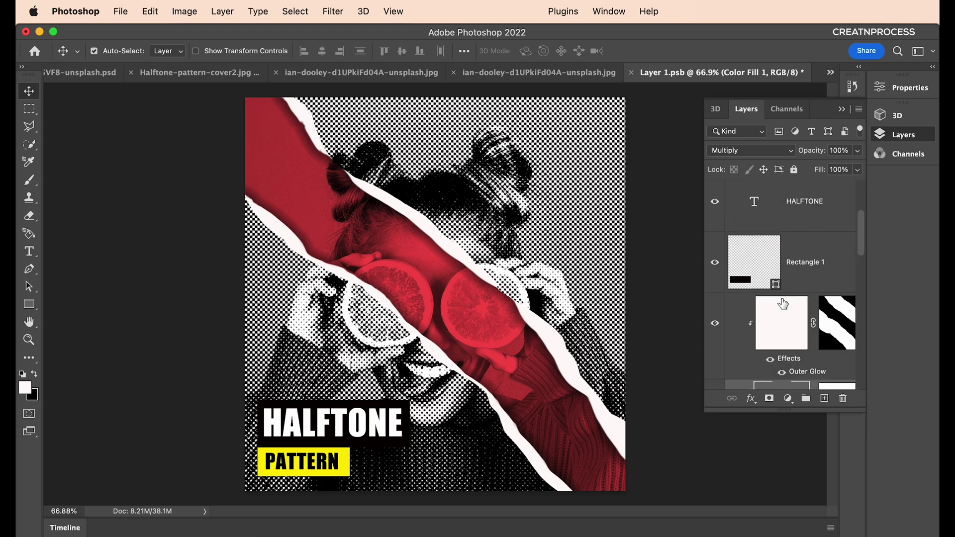